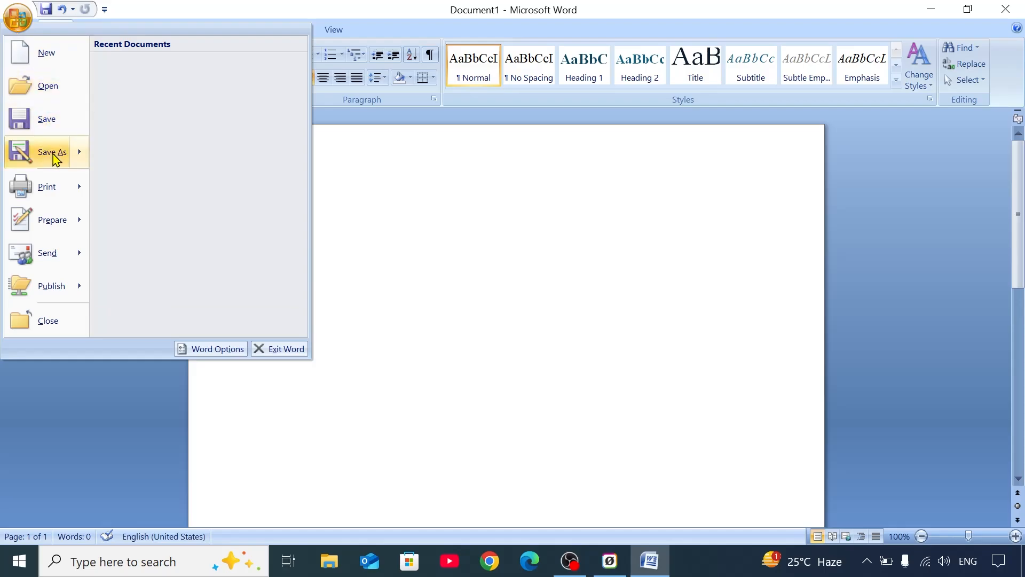
mouse_move(54, 153)
click(441, 261)
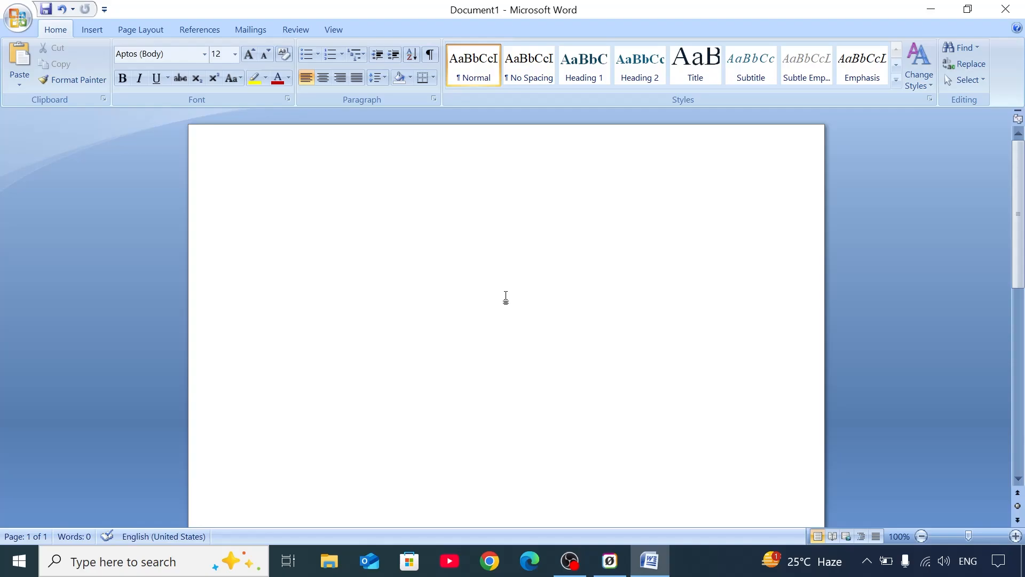
key(ctrl+z)
- Enter "Hello" on the first line and again two lines below, leaving a blank line between them
text(Hello)
key(Return)
key(Return)
text(Hello)
- Delete both "Hello" lines and the blank lines so the page is empty
drag(298, 266, 238, 263)
key(BackSpace)
key(BackSpace)
key(BackSpace)
key(BackSpace)
key(BackSpace)
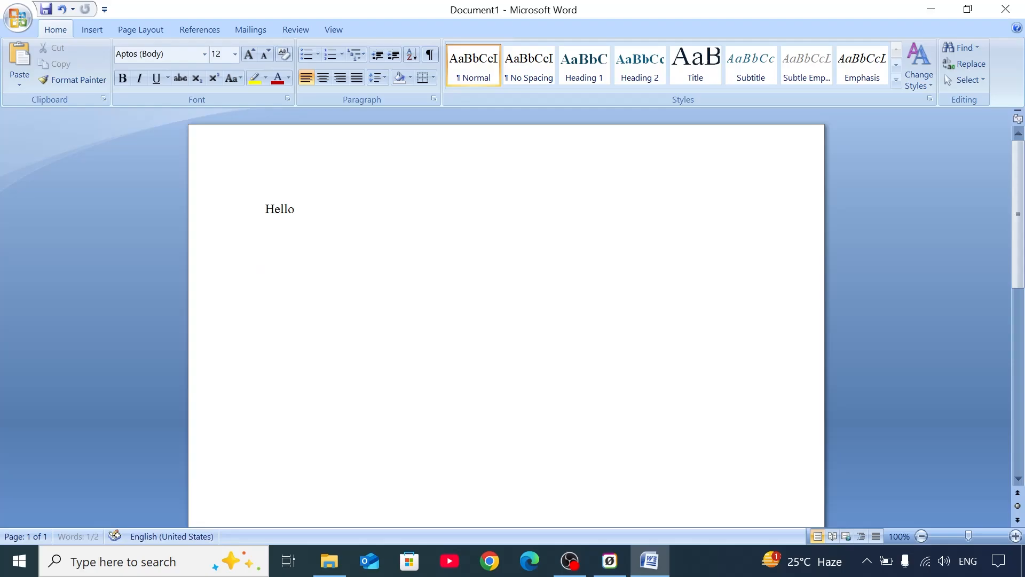
key(BackSpace)
key(BackSpace)
key(BackSpace)
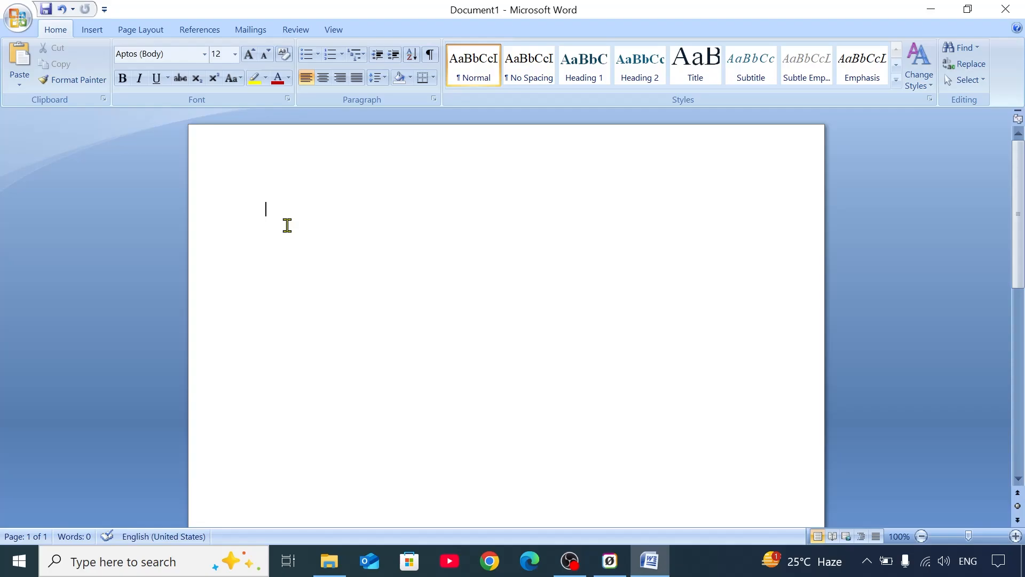
- Write the sentence "Hello students hope you are doing well." at the start of the page
text(Hellostuden)
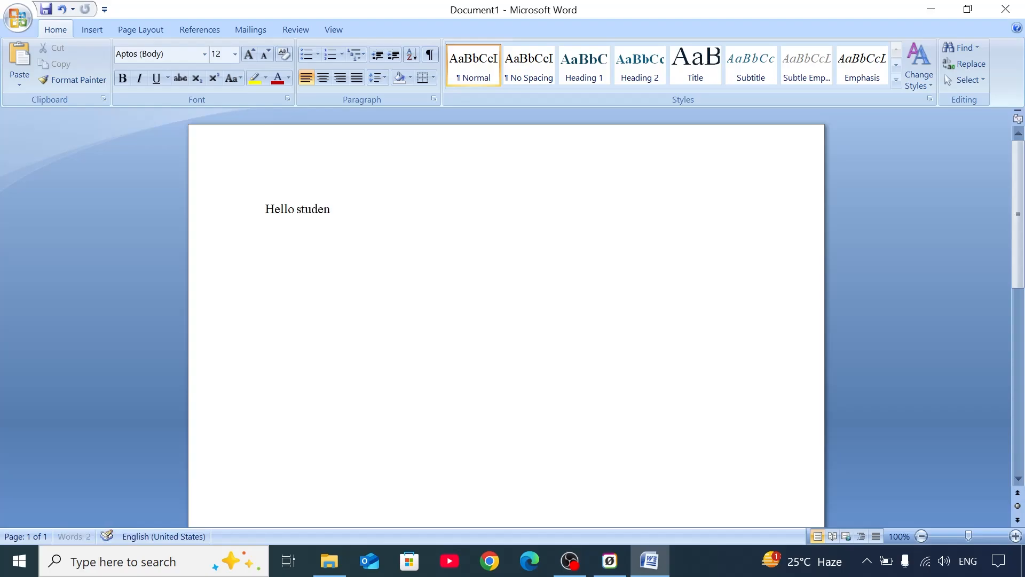
key(BackSpace)
text(nts hope you are do)
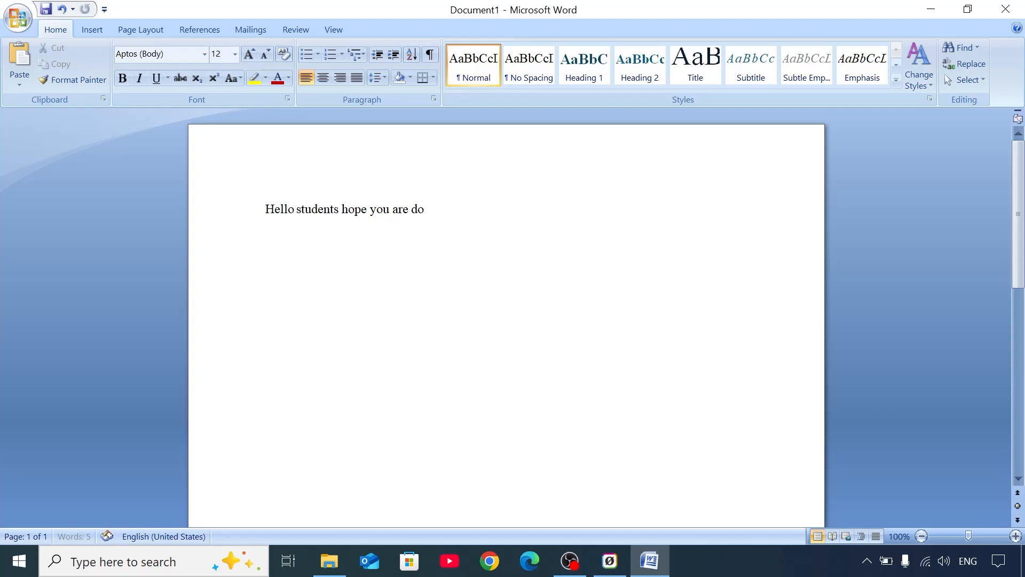
text(ing well.)
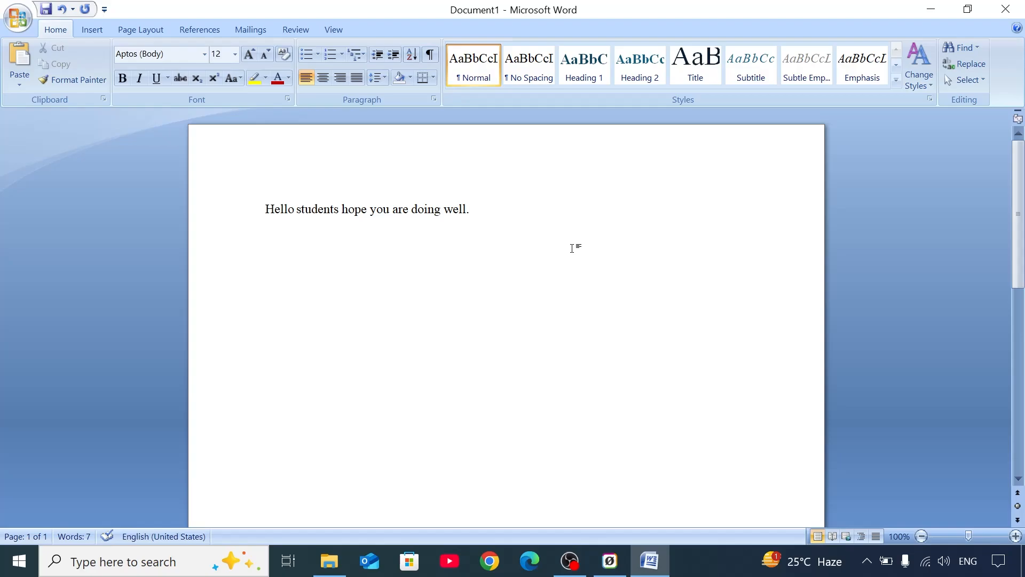
- Erase "are doing well." from the end of the sentence, leaving "Hello students hope you"
key(Return)
key(Return)
key(BackSpace)
key(BackSpace)
key(BackSpace)
key(BackSpace)
key(BackSpace)
key(BackSpace)
key(BackSpace)
key(ctrl+BackSpace)
key(BackSpace)
key(BackSpace)
key(BackSpace)
key(BackSpace)
text(ar)
key(BackSpace)
key(BackSpace)
text(are)
- Start a new line below the greeting and generate sample paragraphs with =rand()
click(393, 209)
key(Return)
text(=rand)
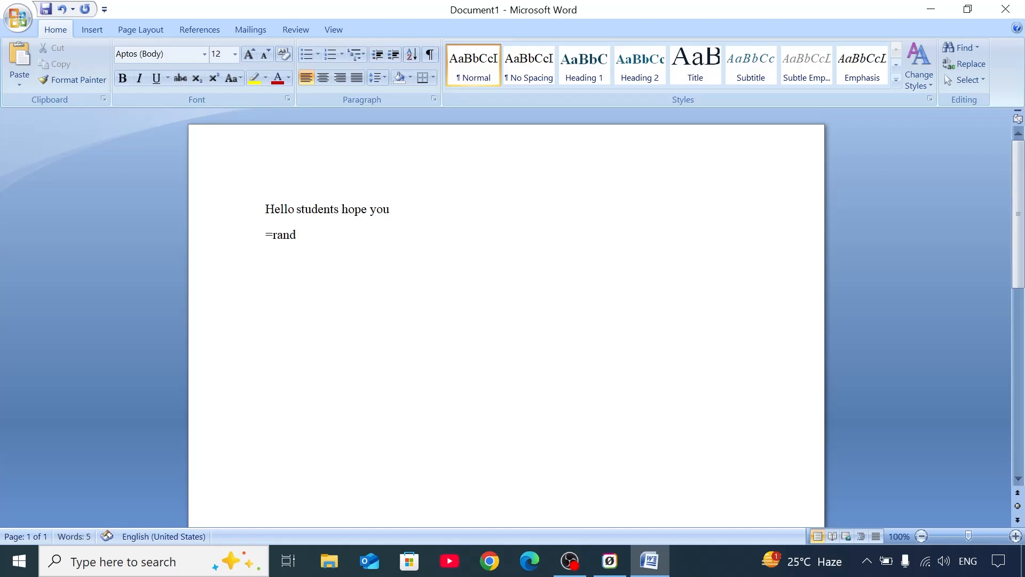
text(())
key(Return)
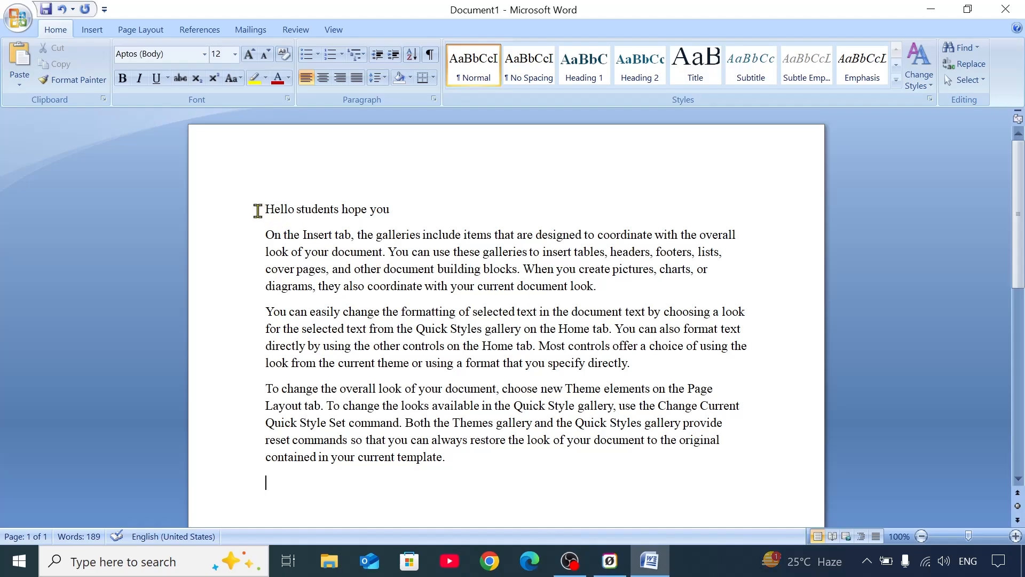
- Select the greeting line and then the first sample paragraph from start to end, and clear the selection
drag(257, 211, 389, 206)
drag(266, 234, 618, 284)
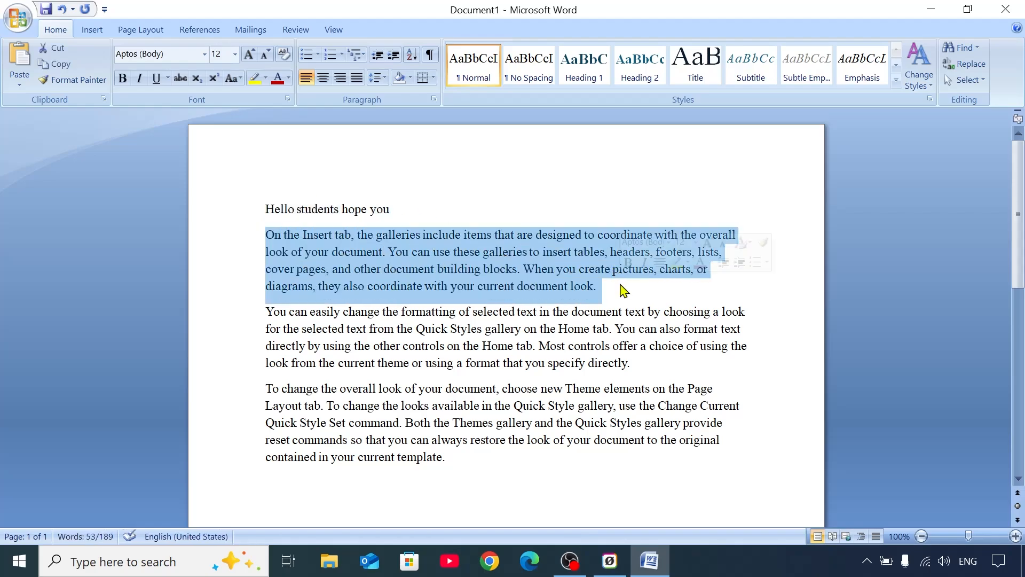
click(620, 283)
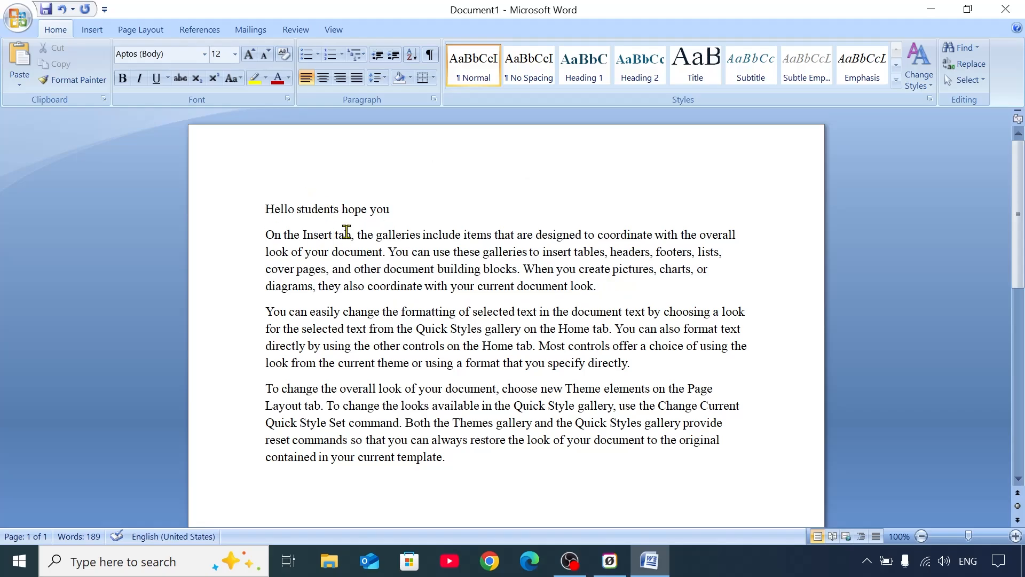
- Select the single word "students" and then the whole greeting line, clearing the selection after each
double_click(317, 208)
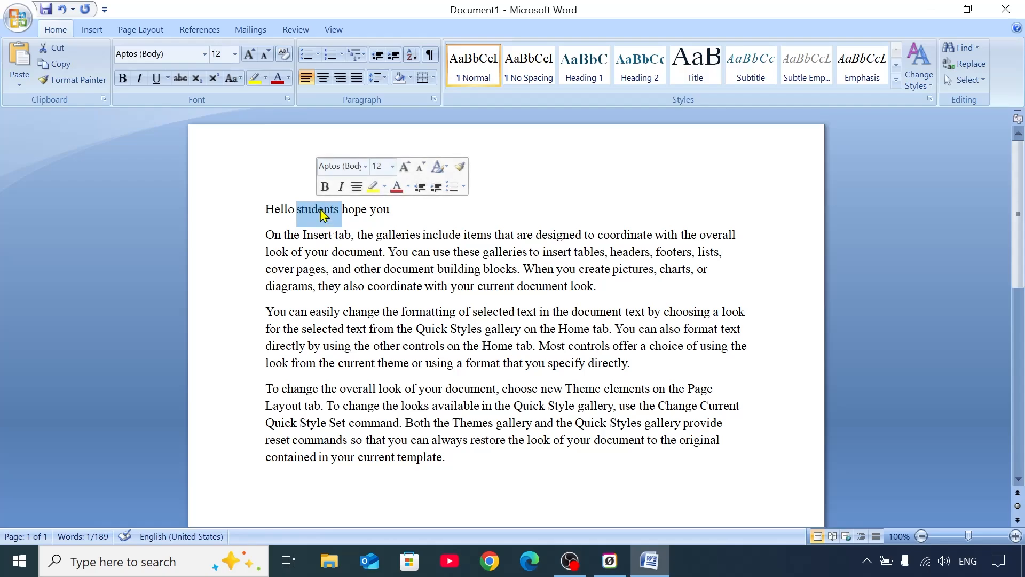
click(435, 267)
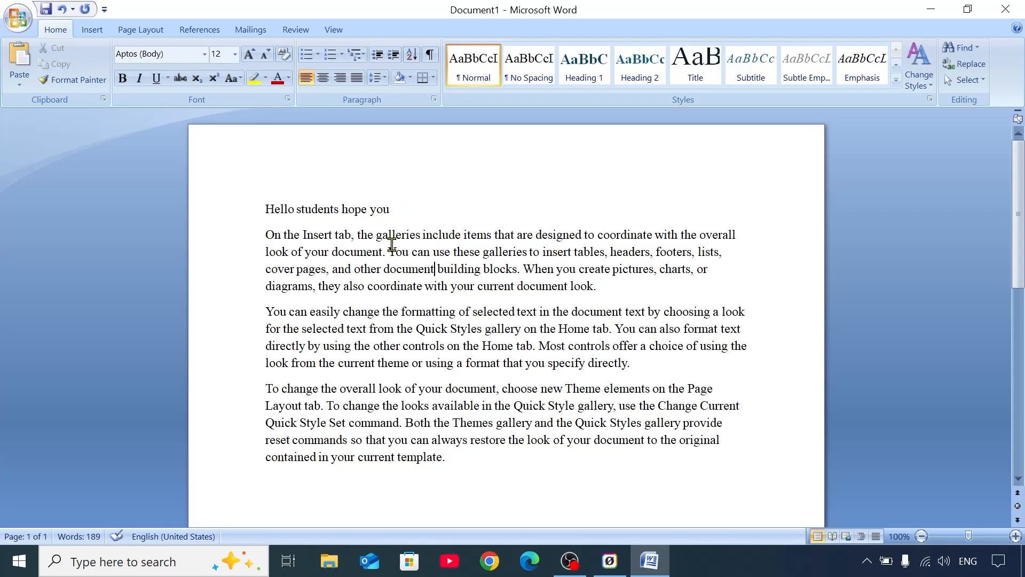
triple_click(376, 208)
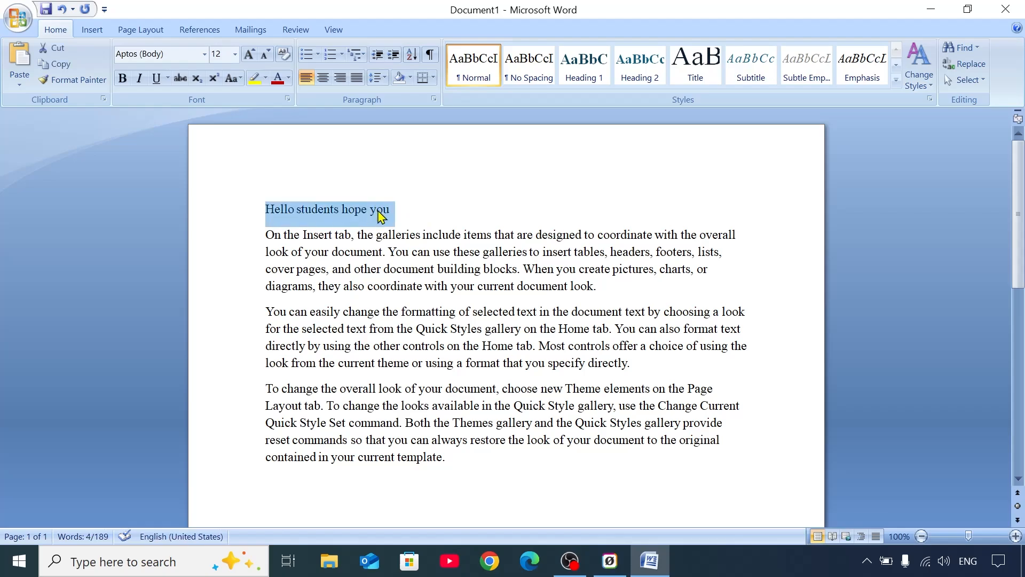
click(412, 272)
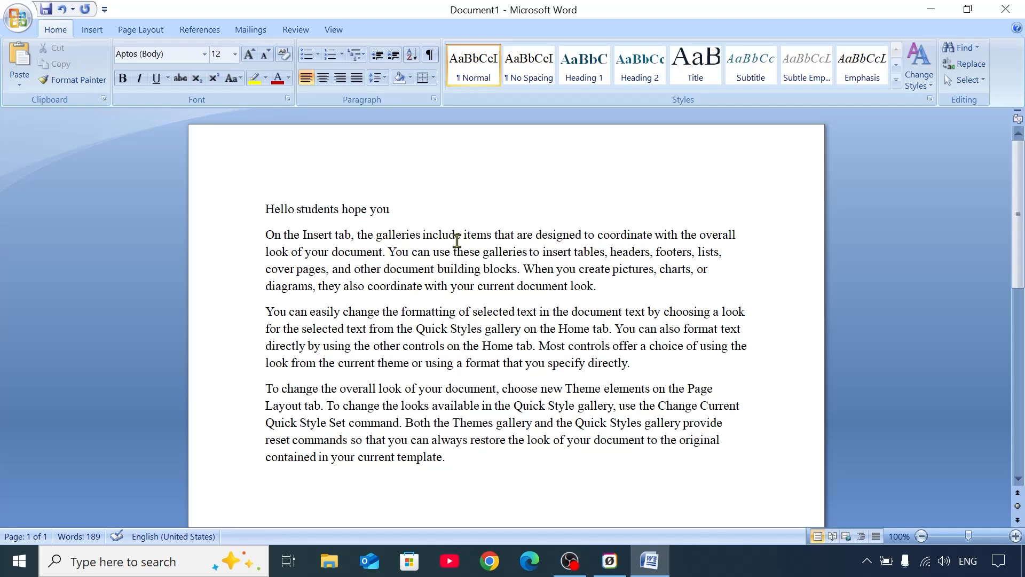
- Select the word "use", its whole paragraph and the entire document text in turn, and clear the selection
double_click(442, 254)
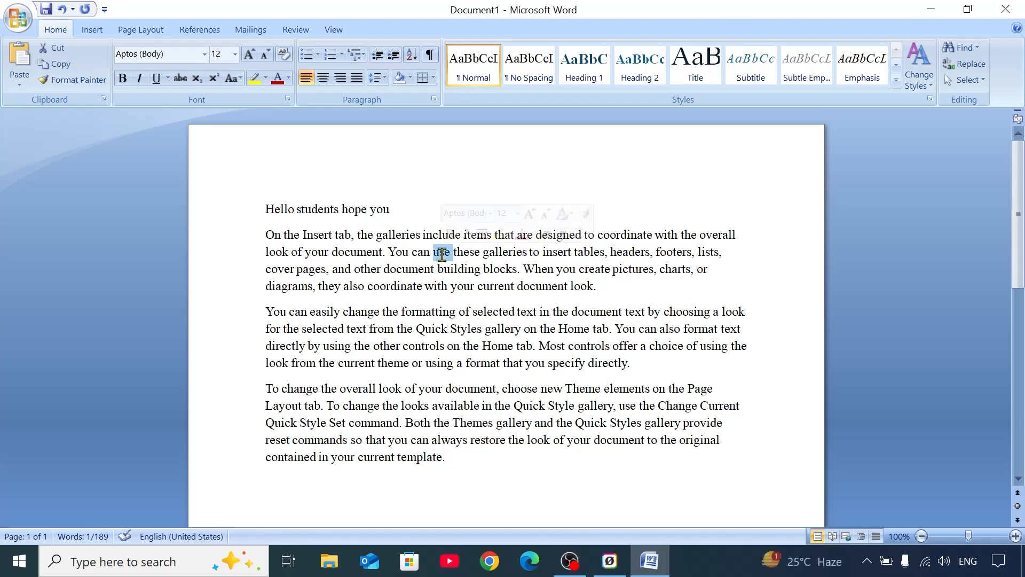
triple_click(480, 269)
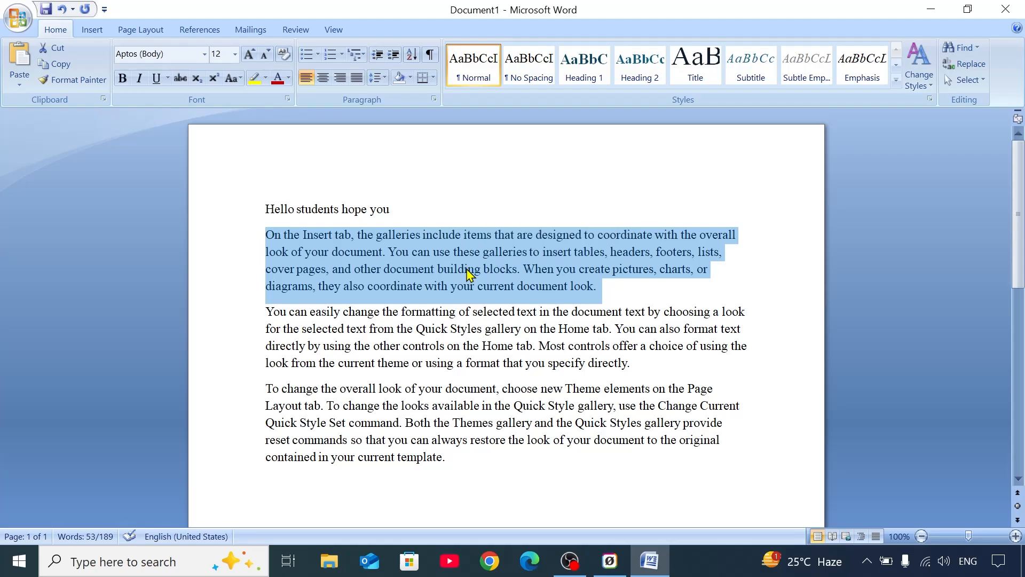
click(466, 269)
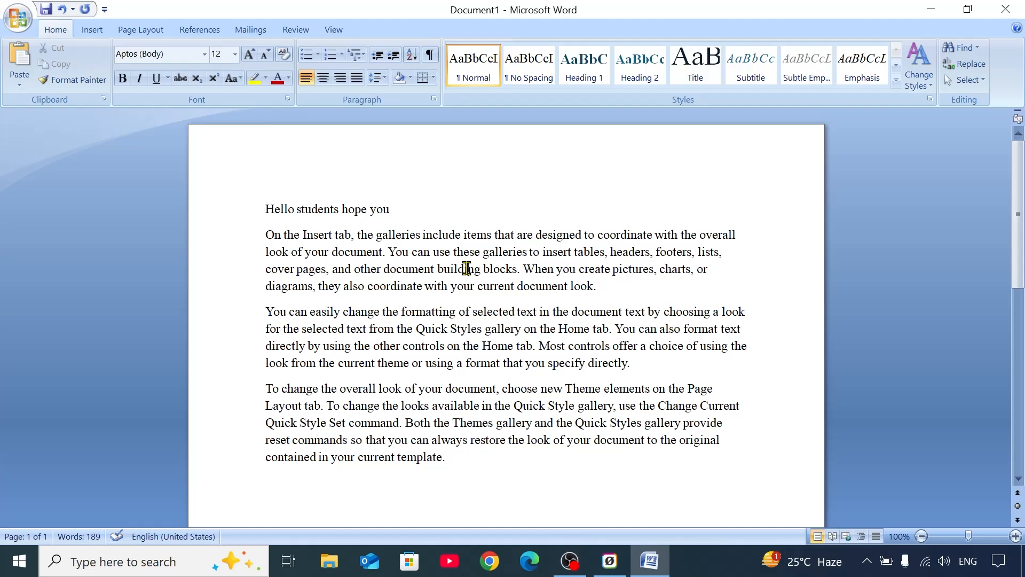
key(ctrl+a)
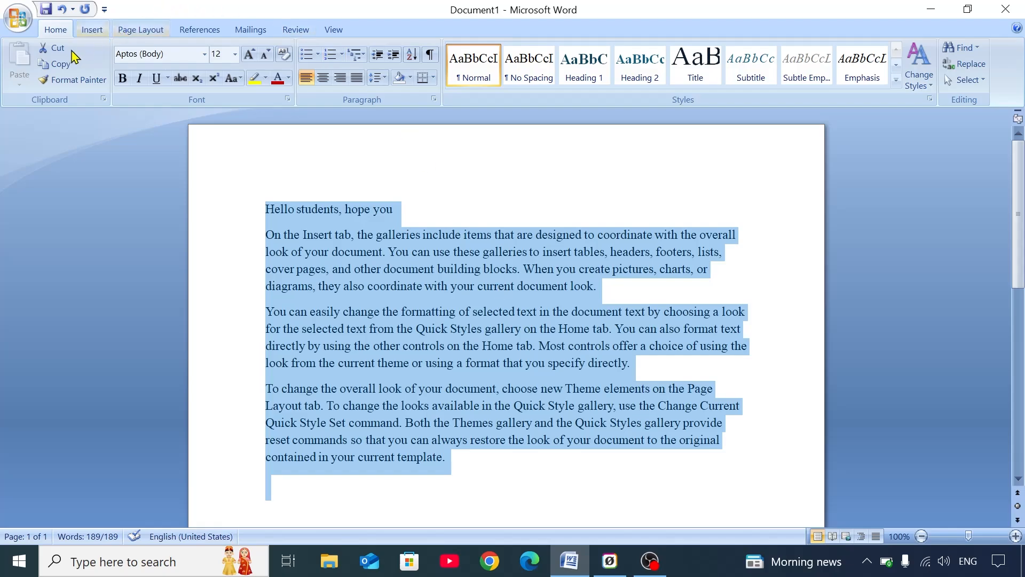
click(332, 251)
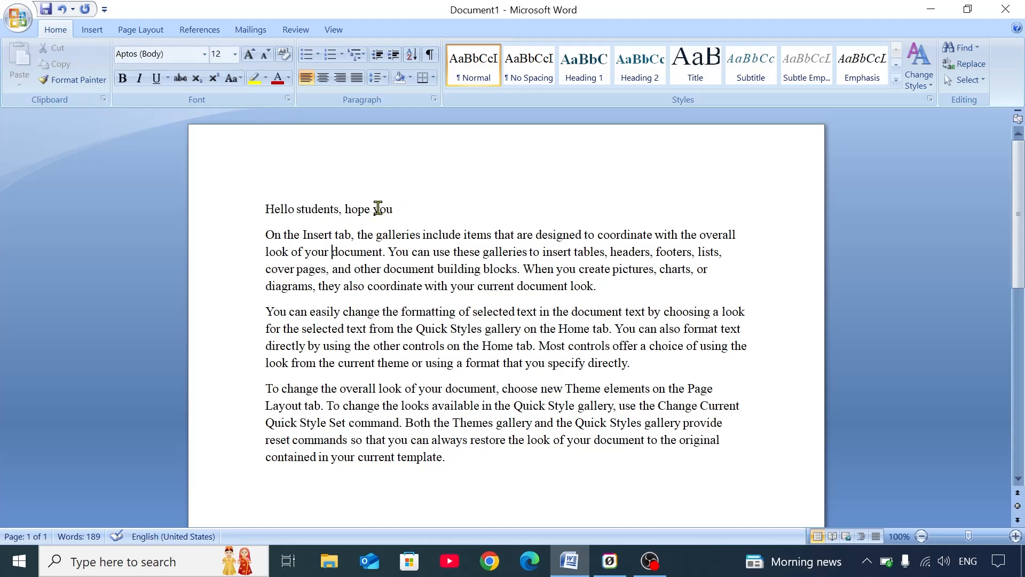
- Cut the greeting line "Hello students, hope you" and paste it as a new last line below the sample paragraphs
scroll(400, 203, down, 2)
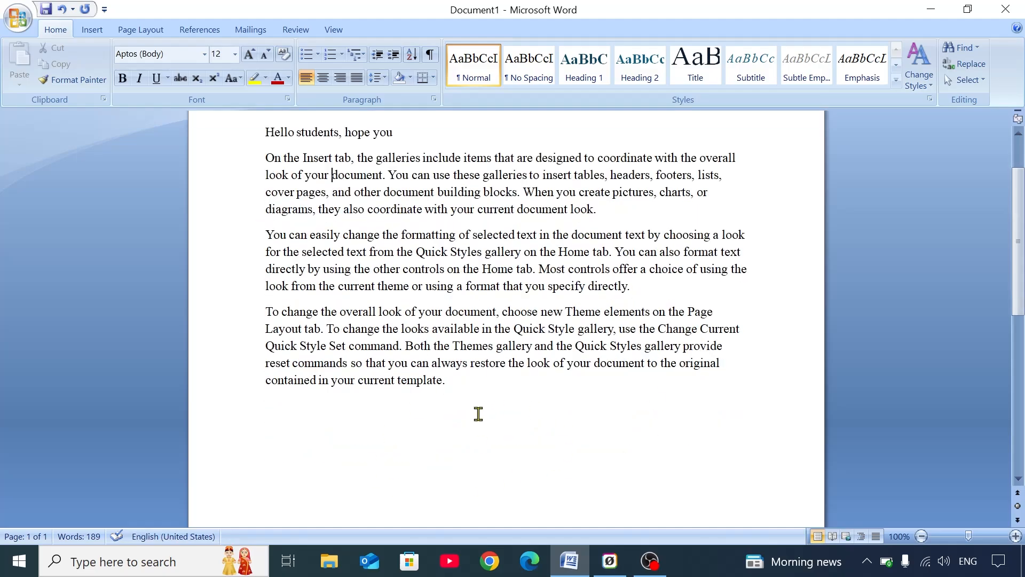
scroll(478, 414, up, 2)
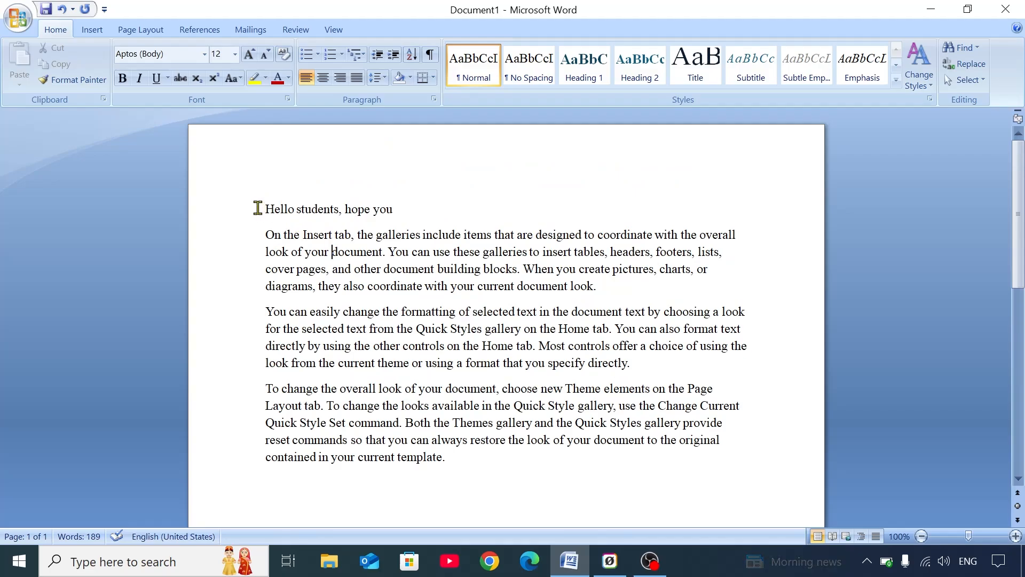
drag(258, 208, 427, 208)
key(super+c)
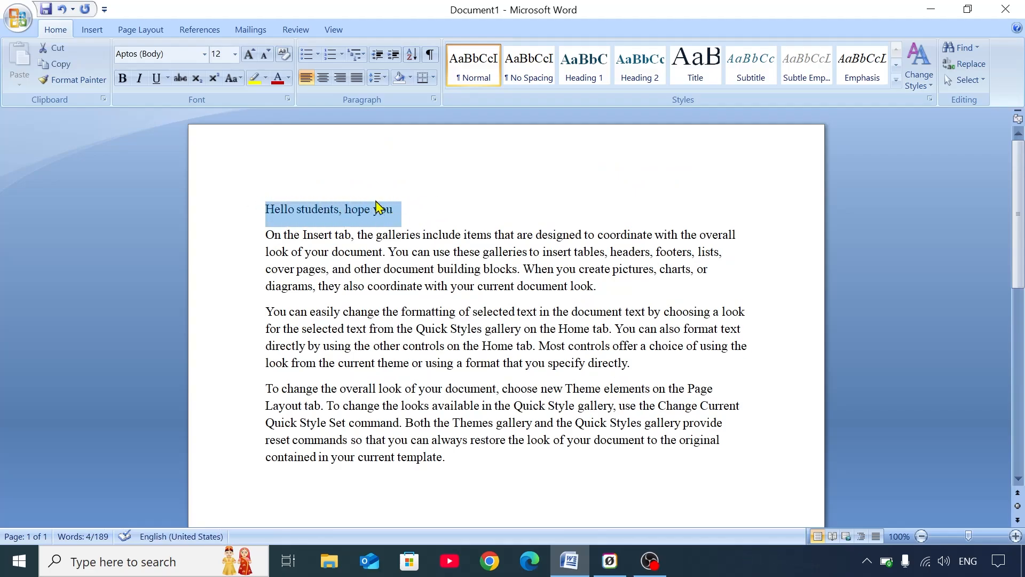
click(59, 48)
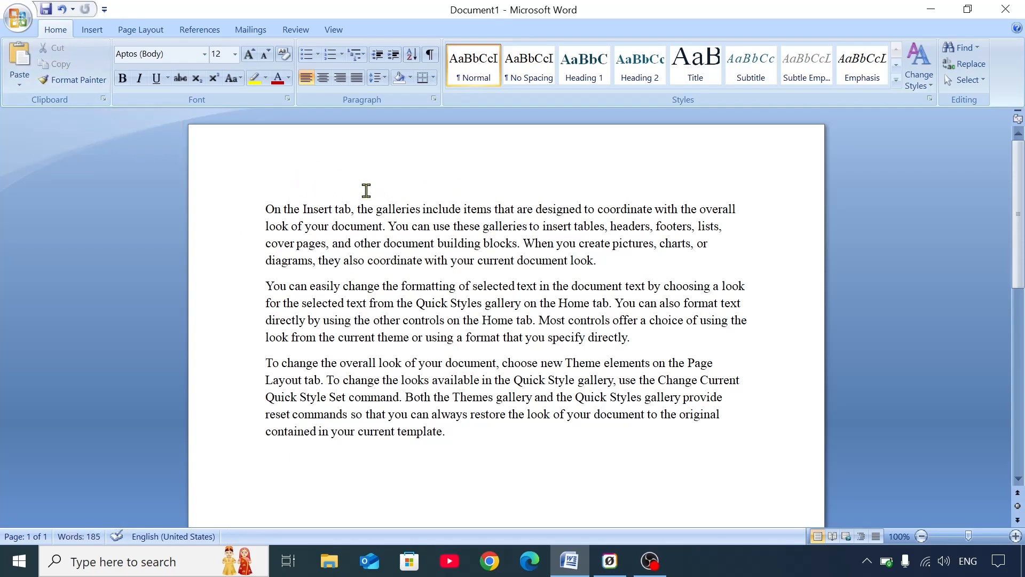
click(504, 433)
key(Return)
click(17, 60)
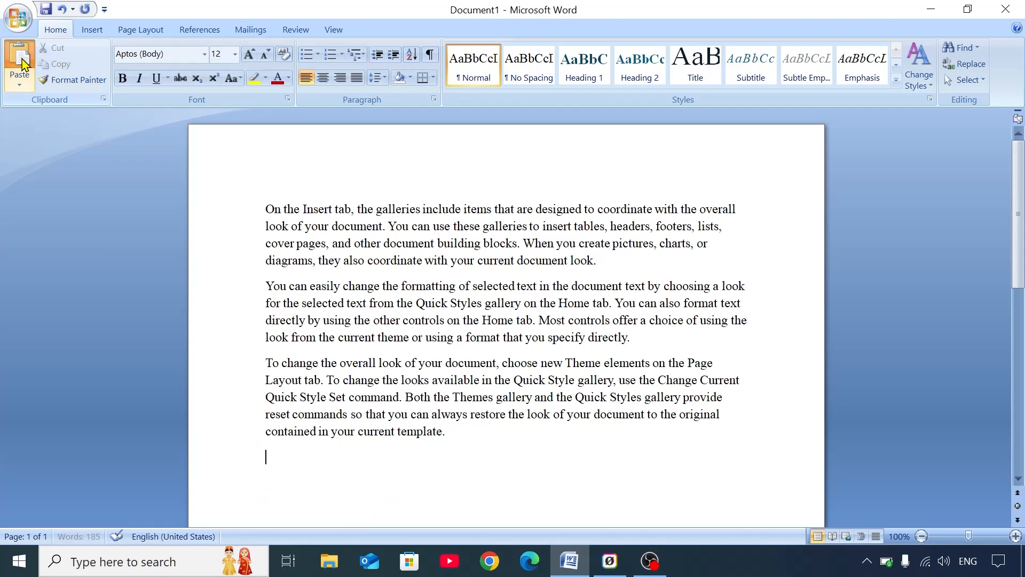
key(BackSpace)
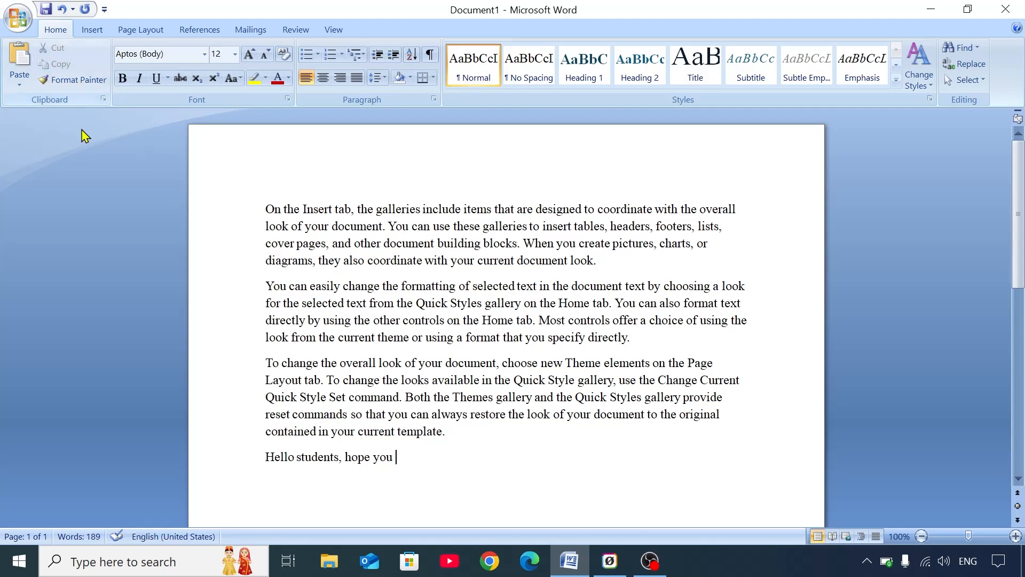
- Copy the greeting from the last line and paste it on a new first line, removing the extra blank line
scroll(441, 341, down, 1)
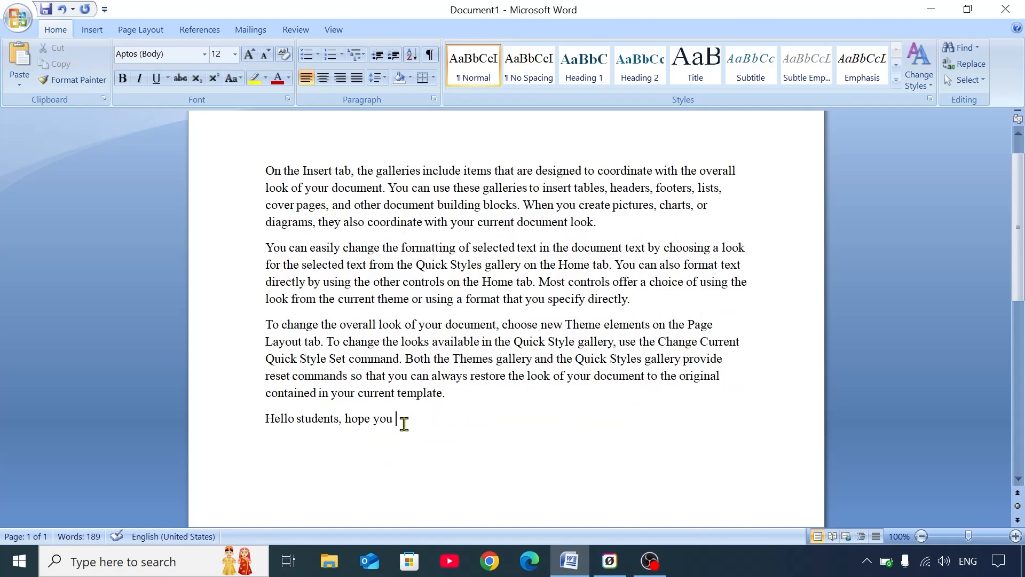
drag(404, 424, 222, 415)
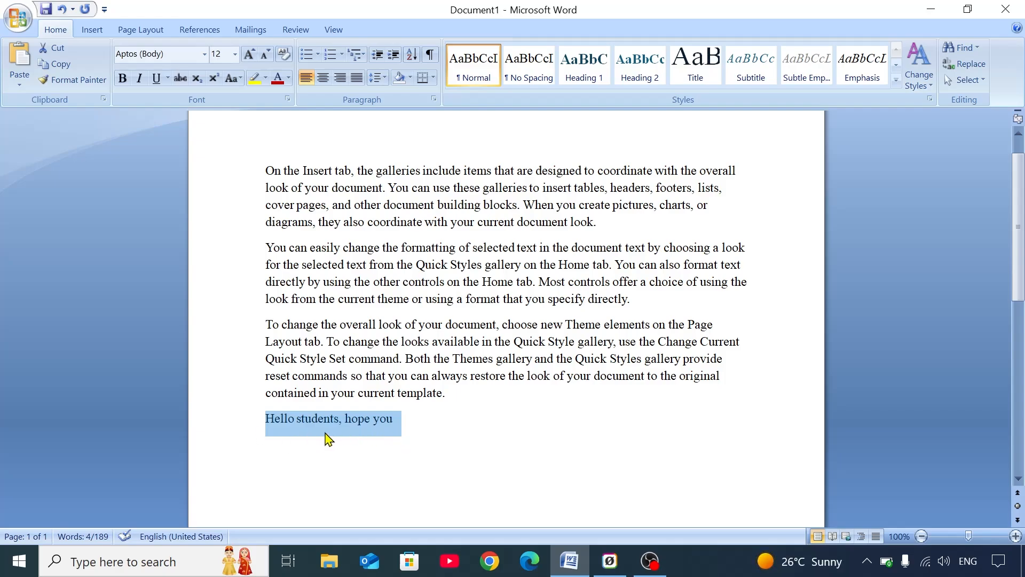
scroll(332, 433, up, 1)
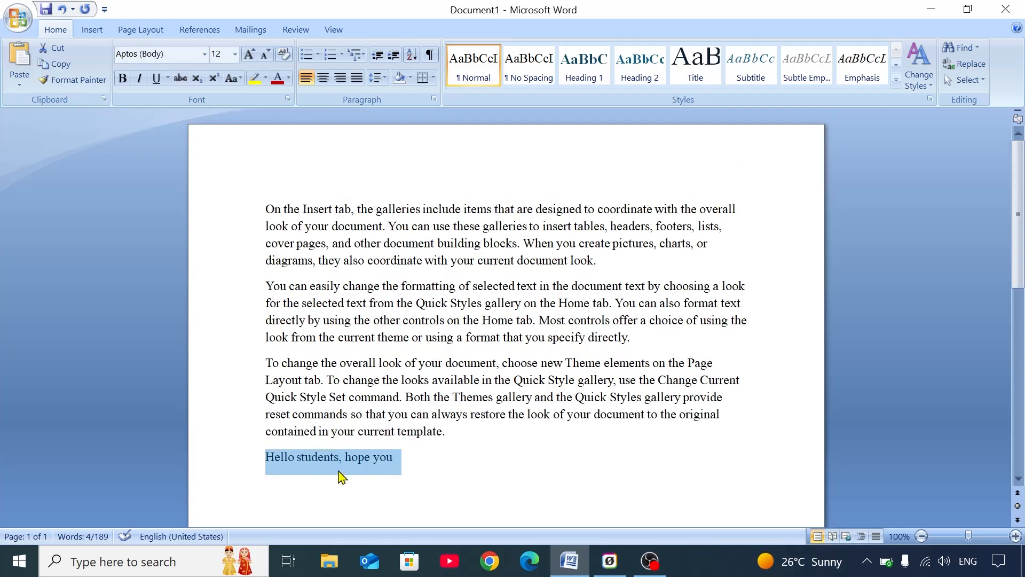
click(60, 66)
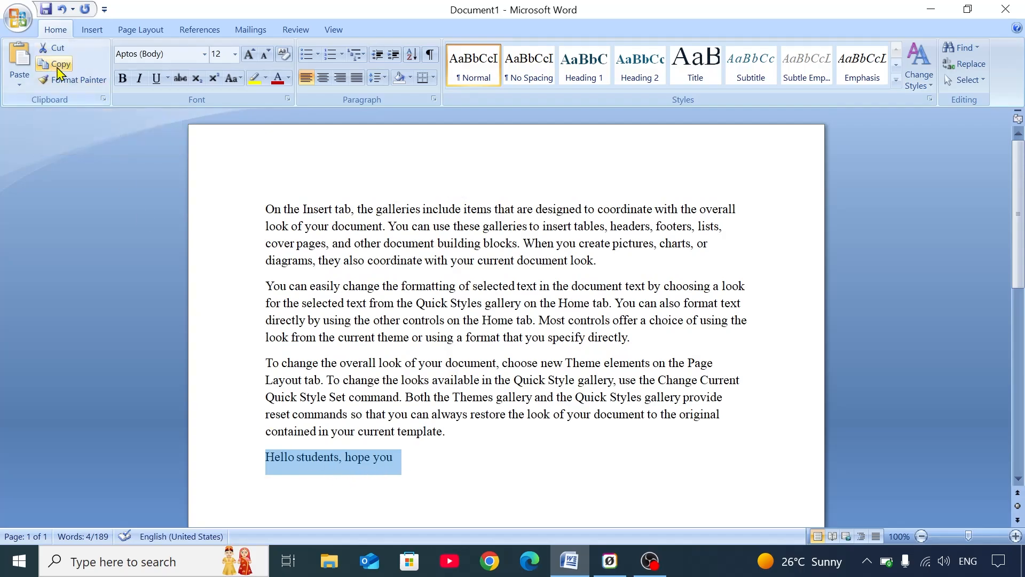
click(270, 206)
key(Return)
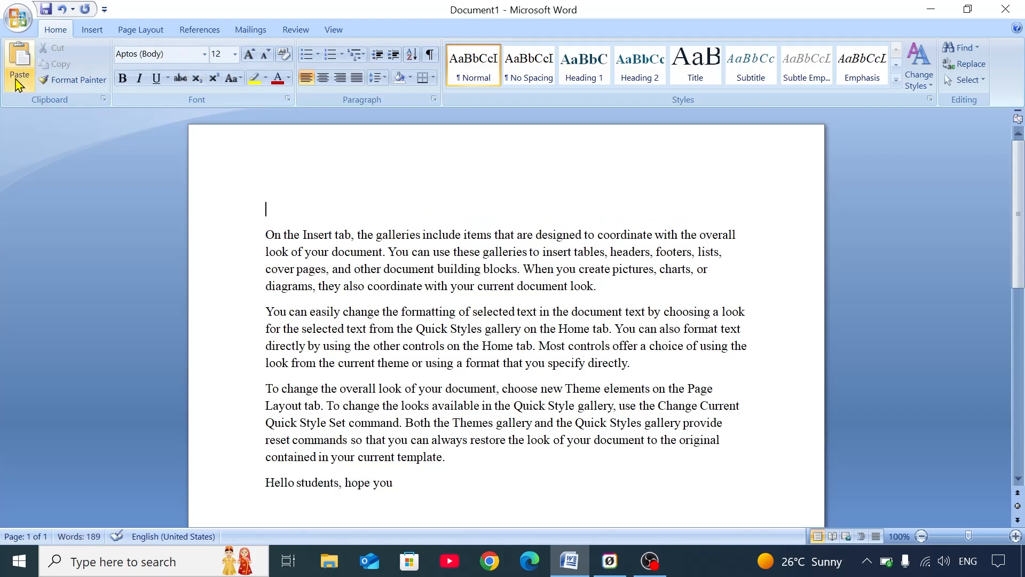
click(20, 62)
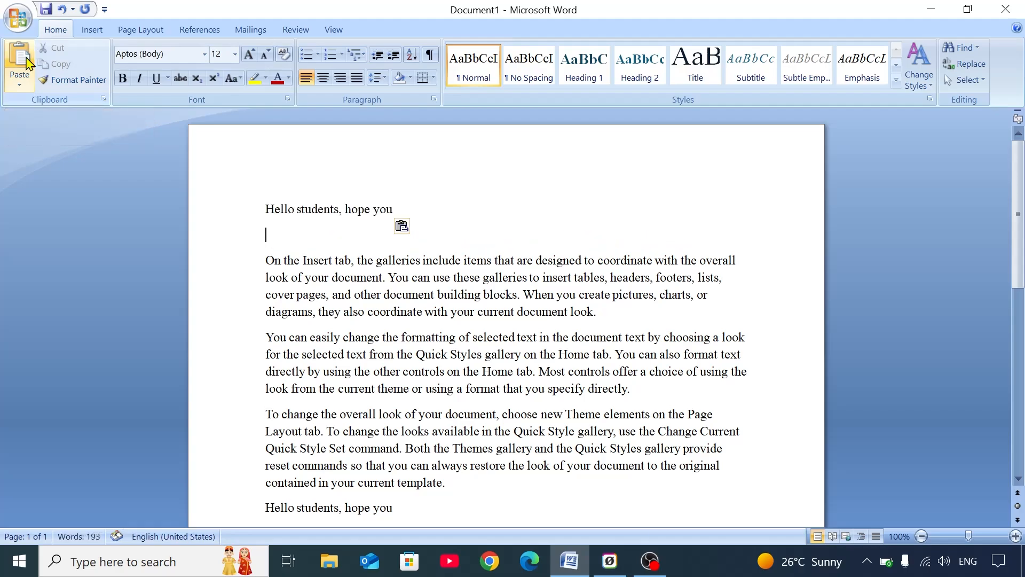
key(BackSpace)
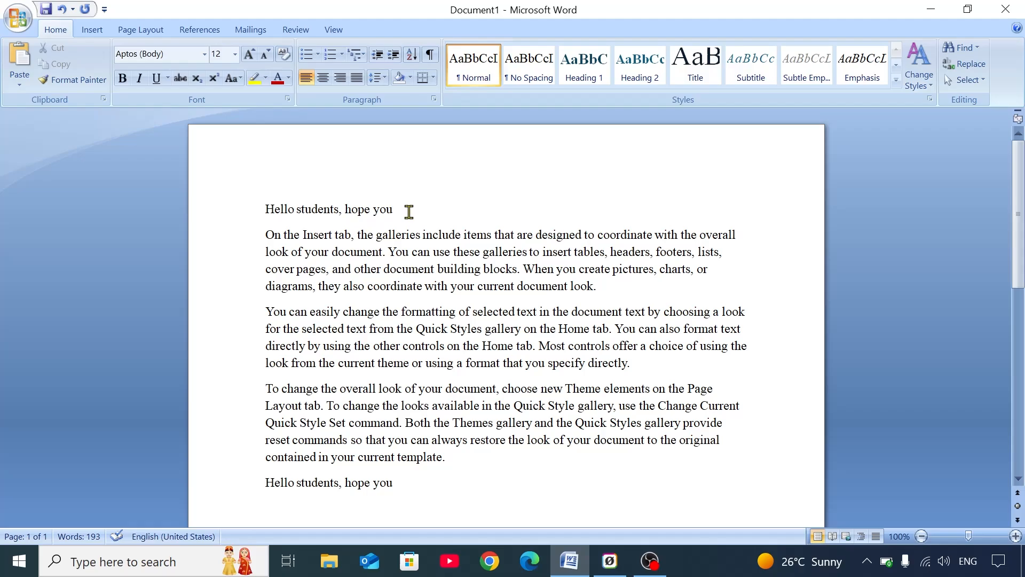
drag(393, 209, 267, 210)
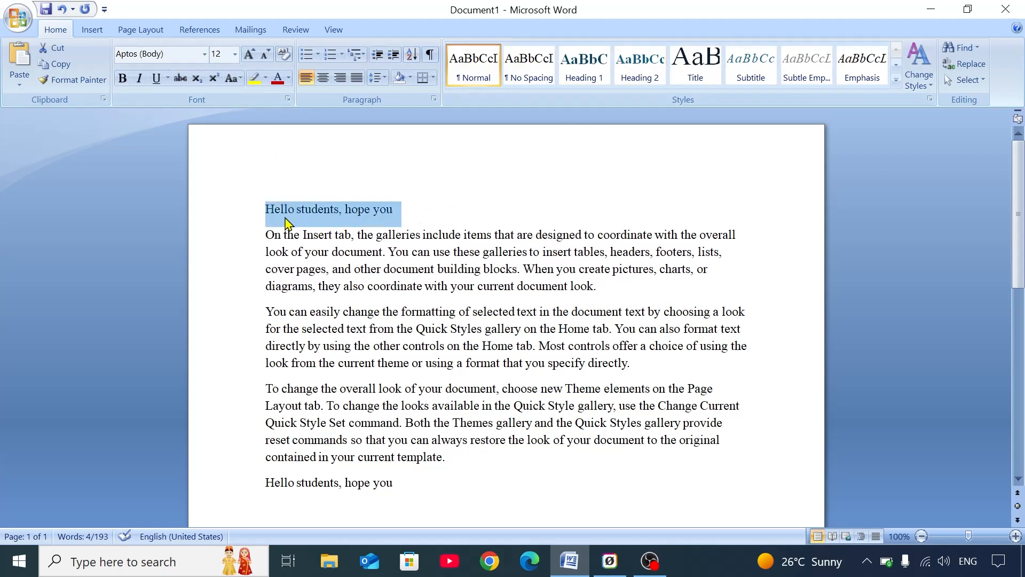
click(423, 212)
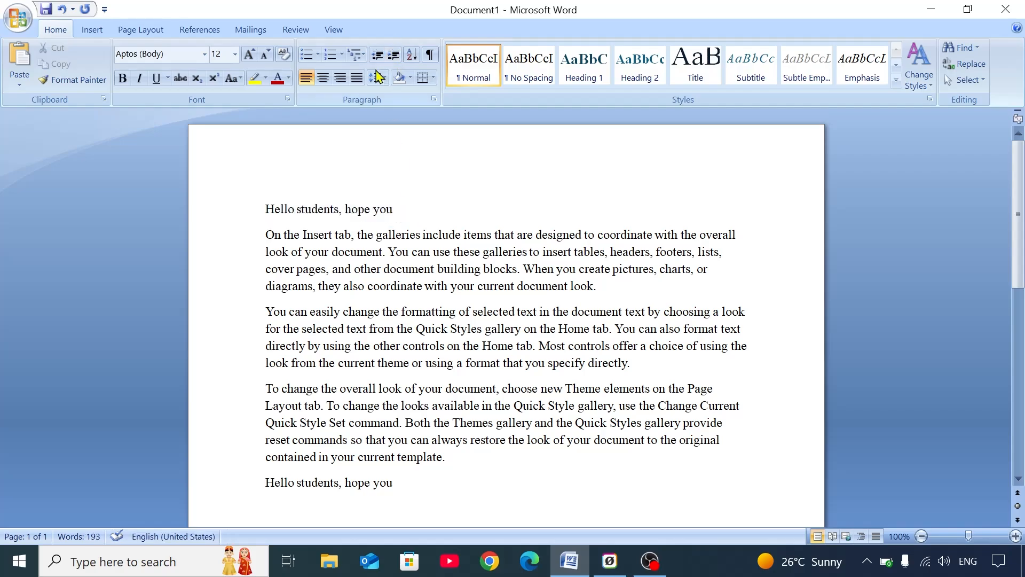
click(237, 80)
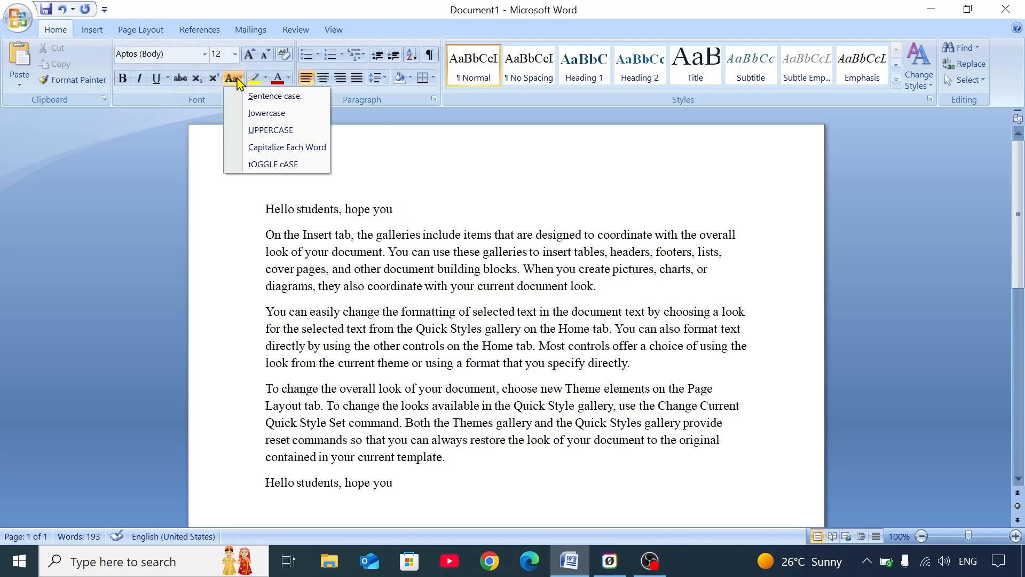
click(160, 54)
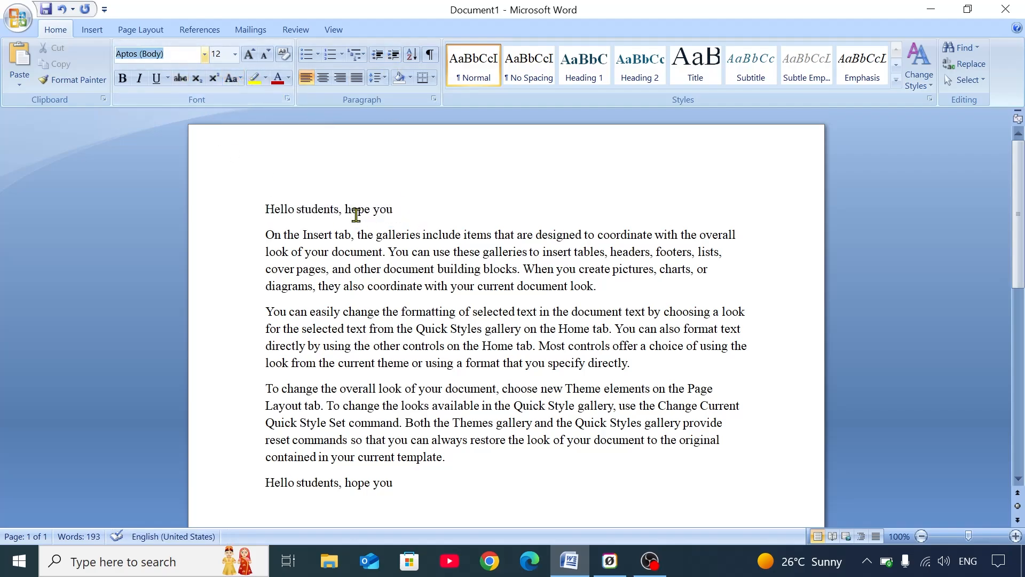
- Apply the Heading 1 style to the greeting on the first line and add an empty line below it
drag(398, 209, 240, 213)
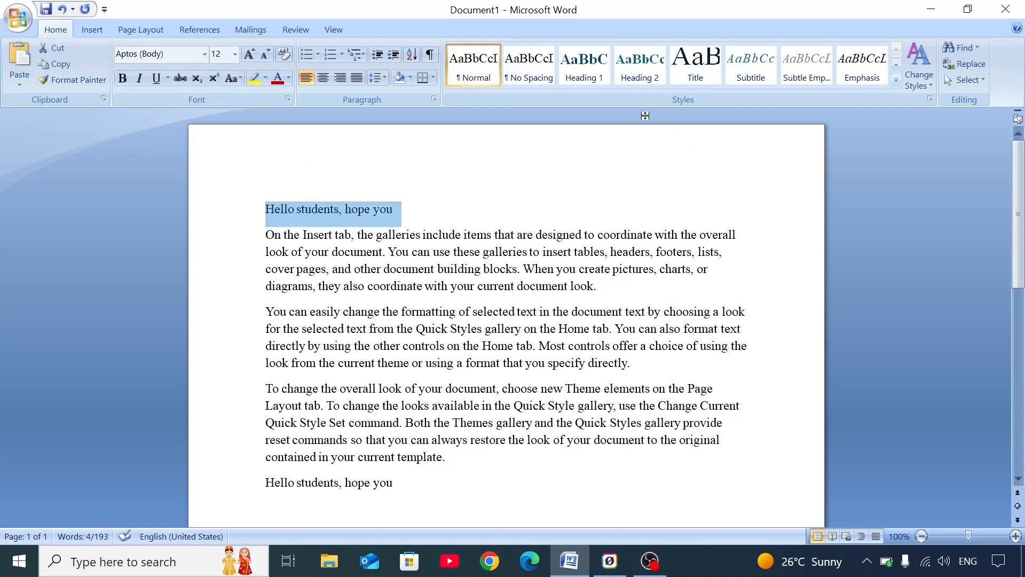
click(640, 75)
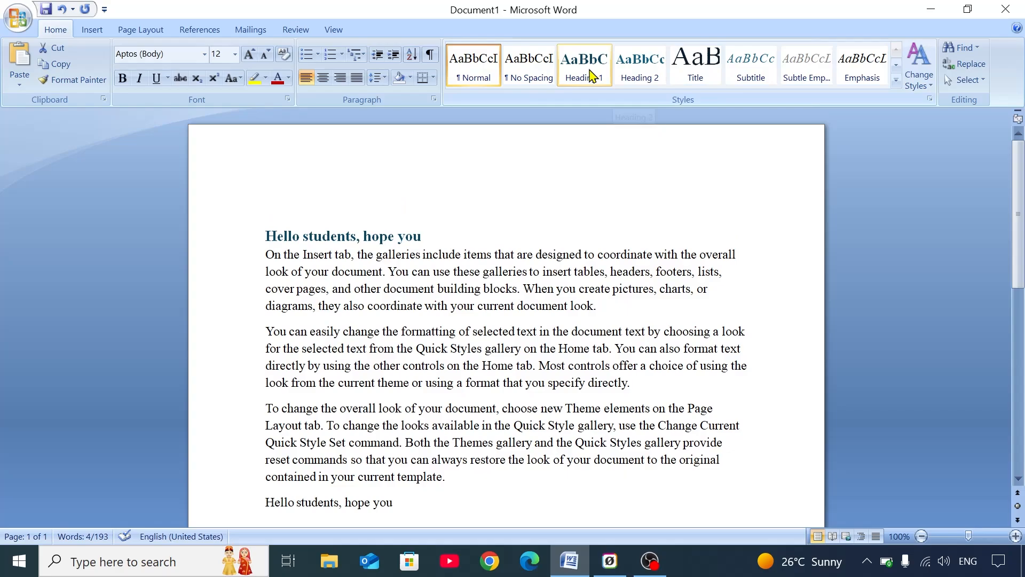
click(593, 76)
click(465, 230)
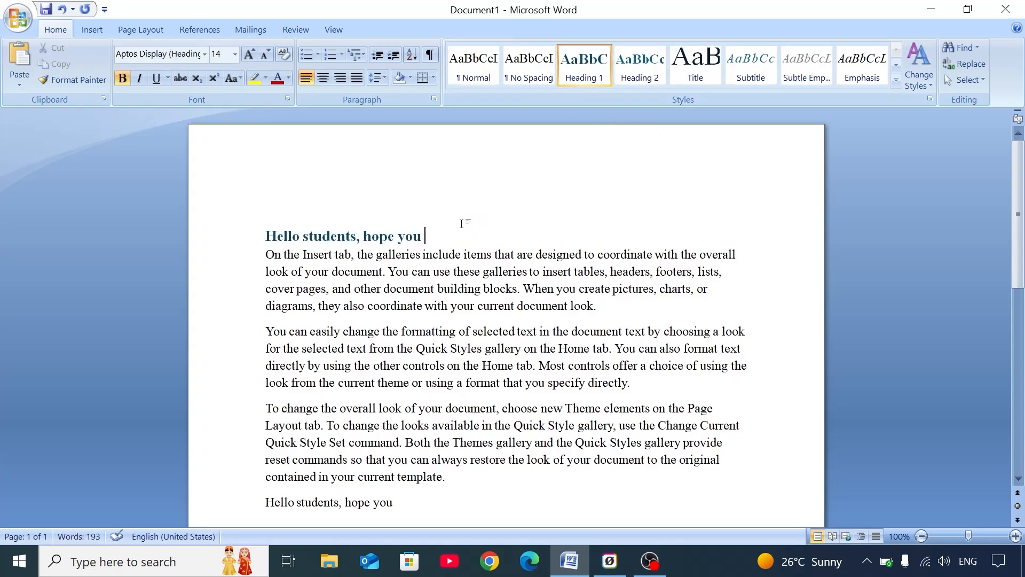
click(425, 236)
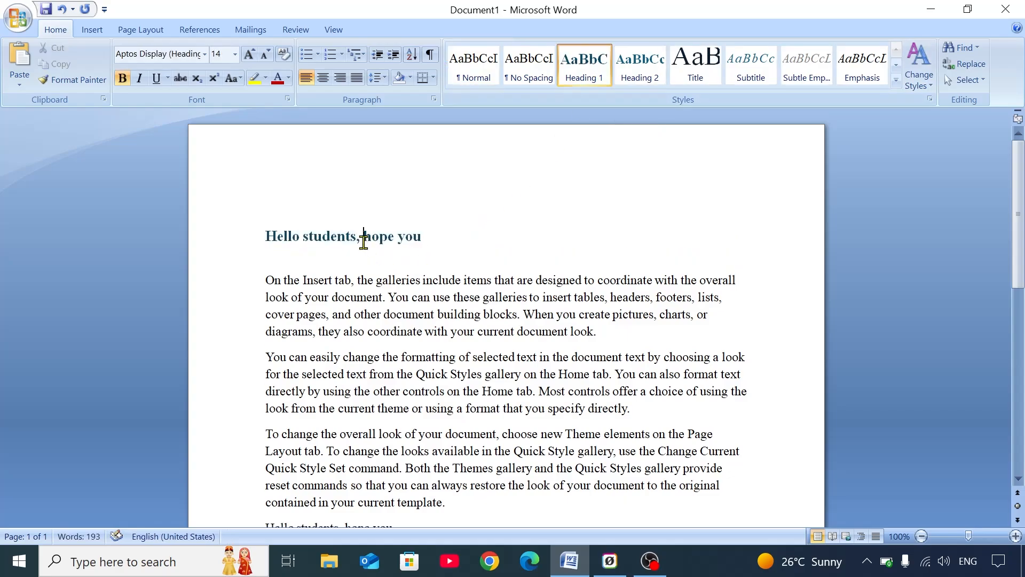
- Try the Bodoni MT font on the heading line, then set its font to Algerian
click(247, 242)
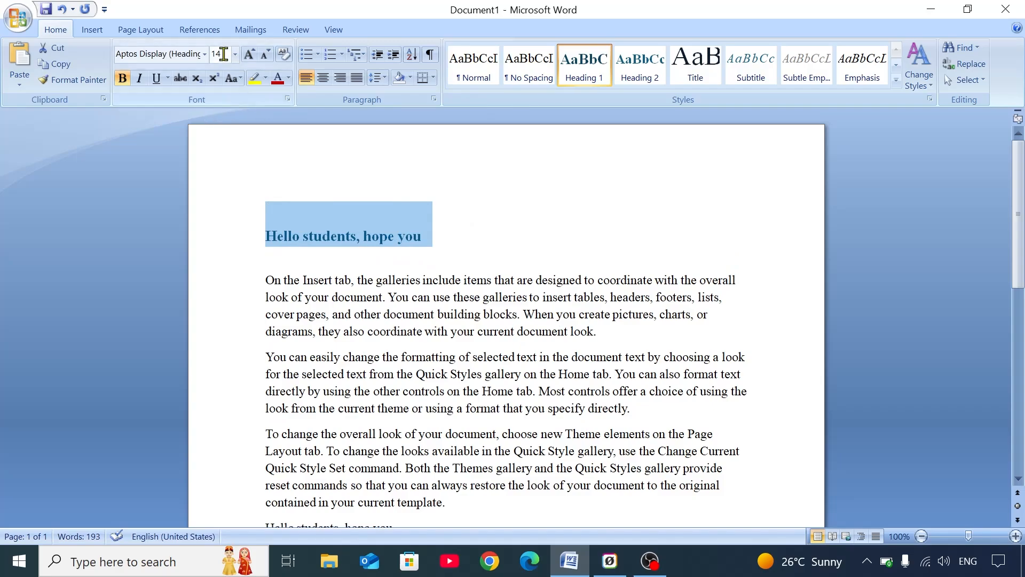
click(206, 56)
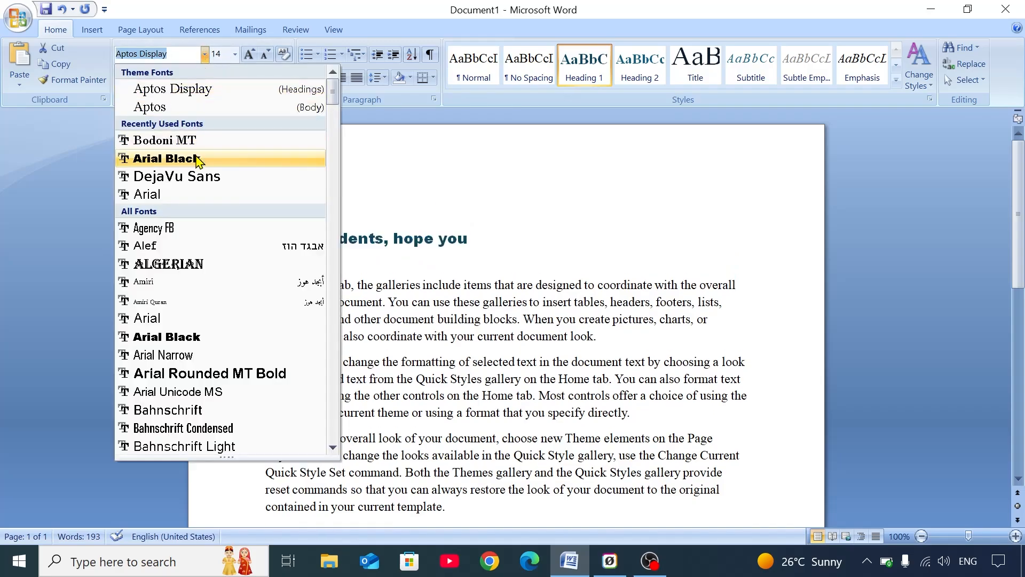
click(197, 140)
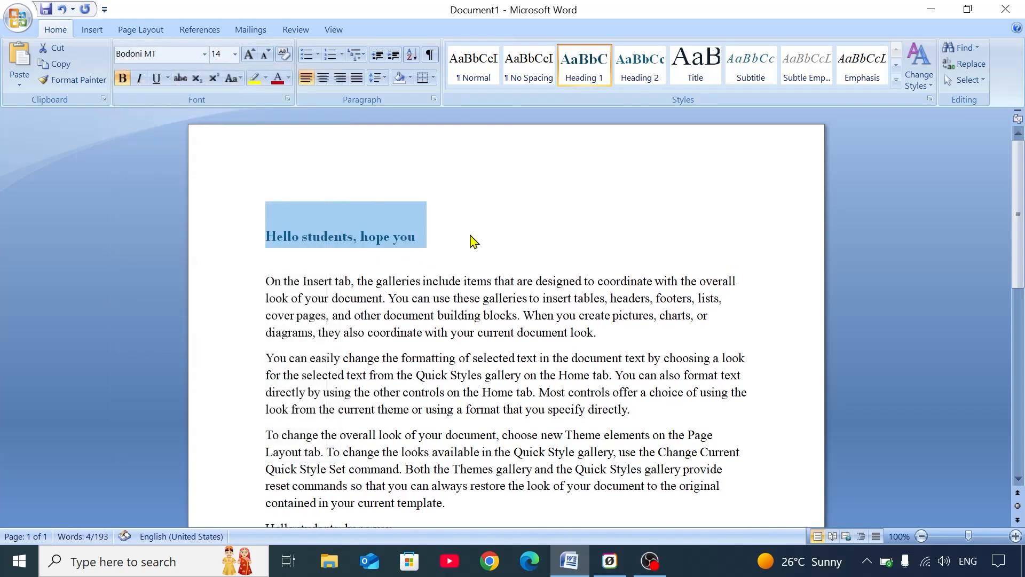
click(205, 54)
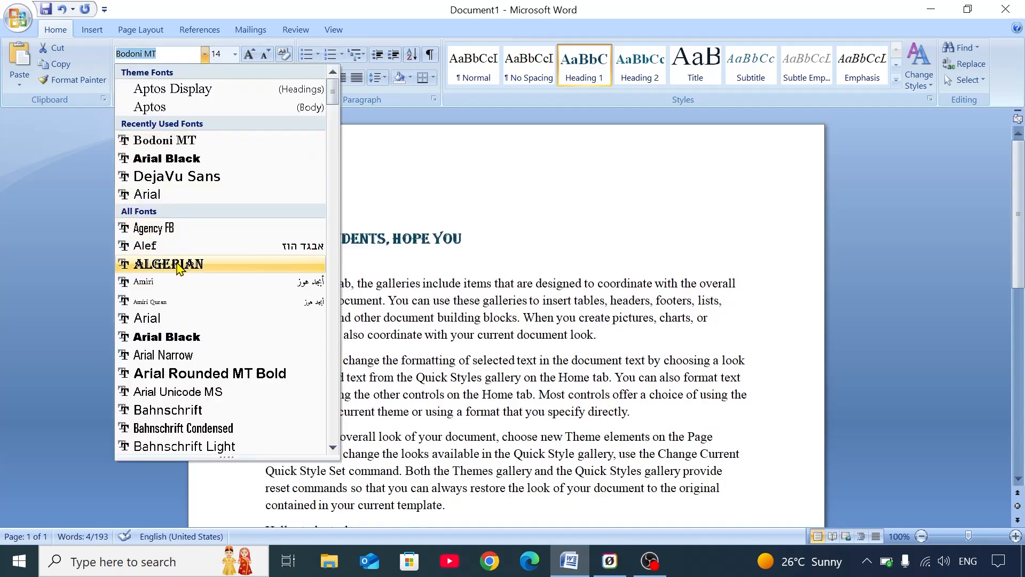
click(168, 263)
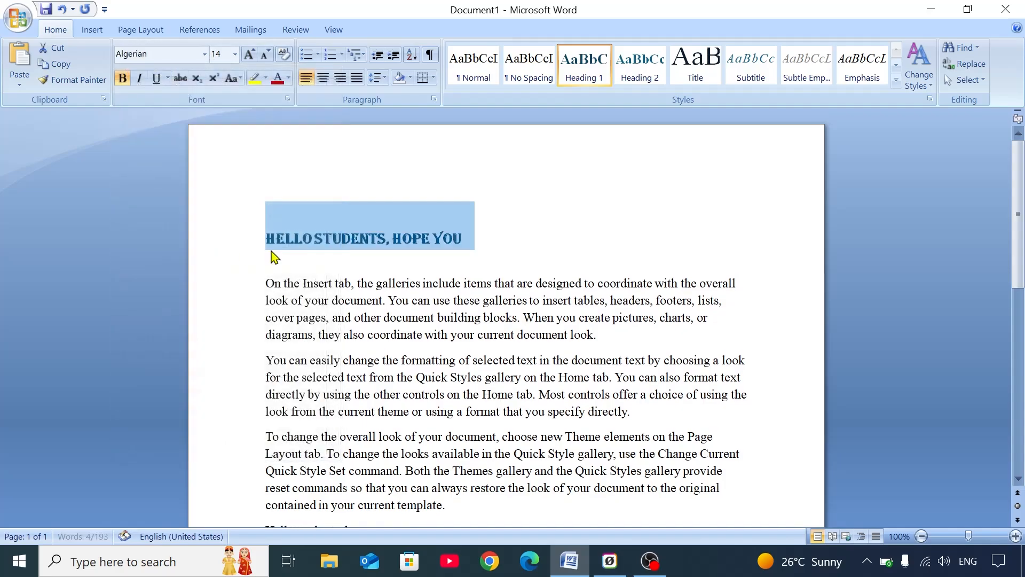
- Colour the heading line with the standard dark red font colour and clear the selection
click(288, 78)
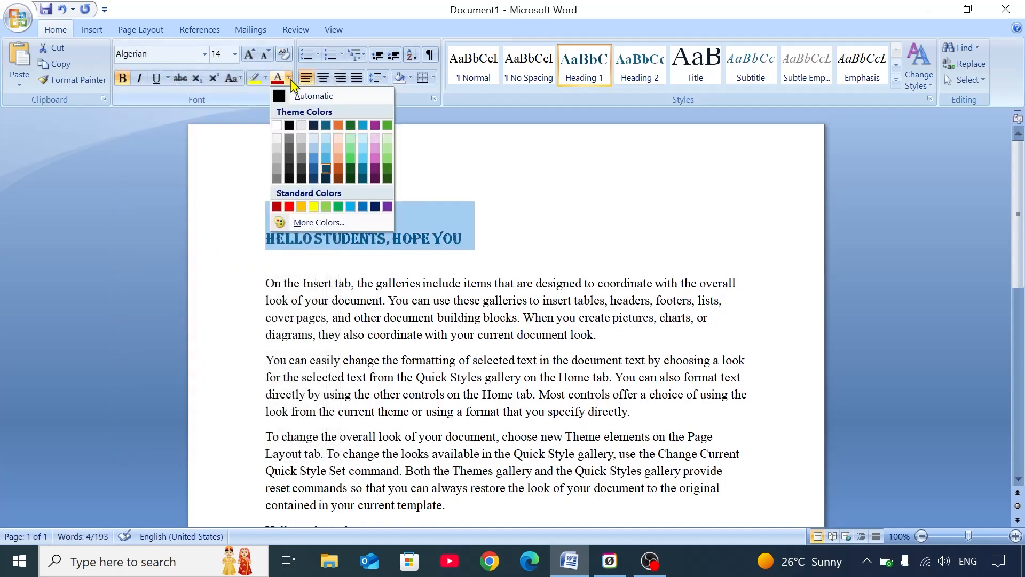
click(277, 207)
click(483, 242)
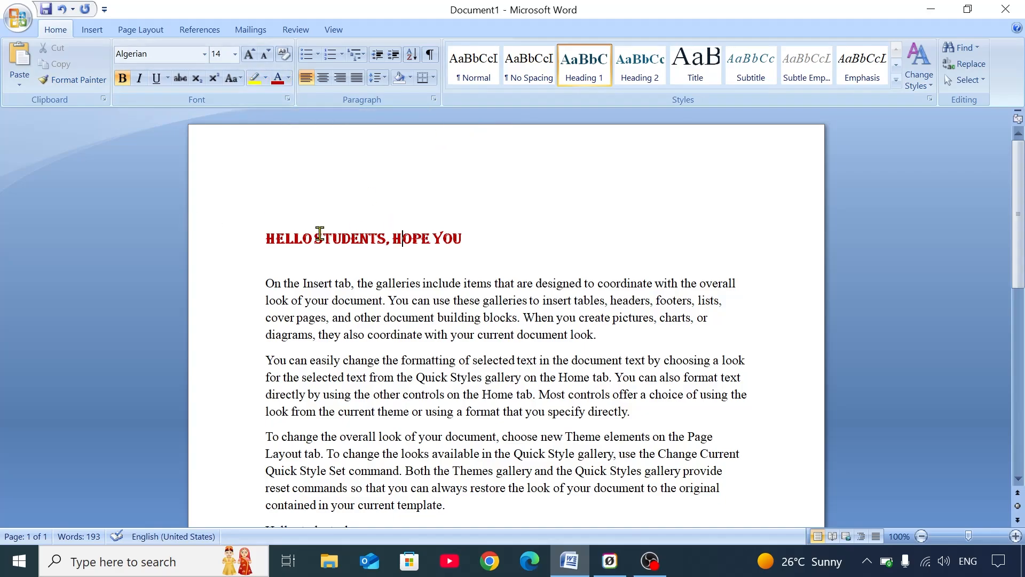
- Examine the plain greeting on the last line against the formatted heading at the start of the document
scroll(210, 139, down, 1)
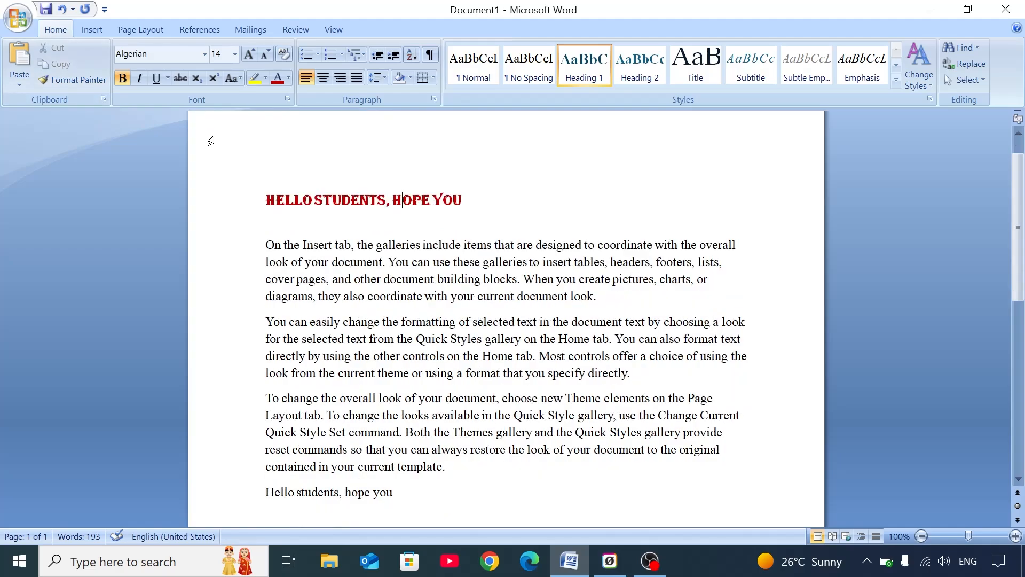
click(260, 198)
scroll(430, 205, down, 3)
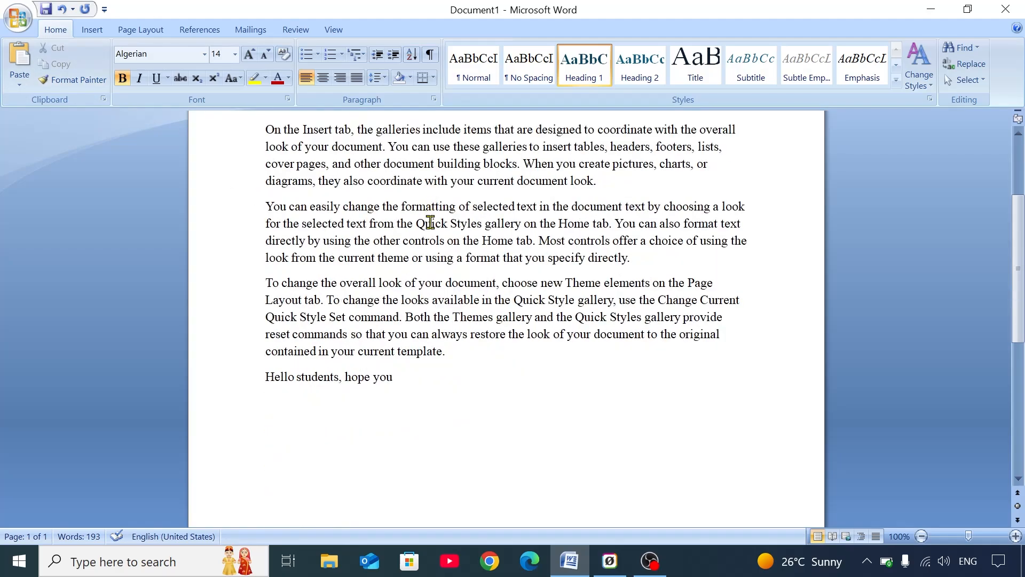
drag(402, 380, 252, 370)
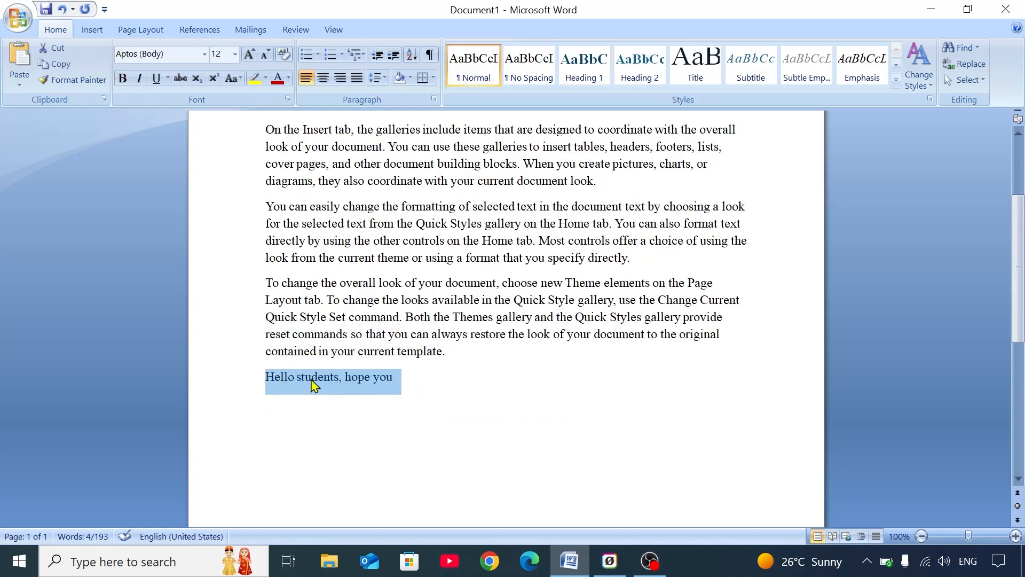
scroll(322, 392, up, 3)
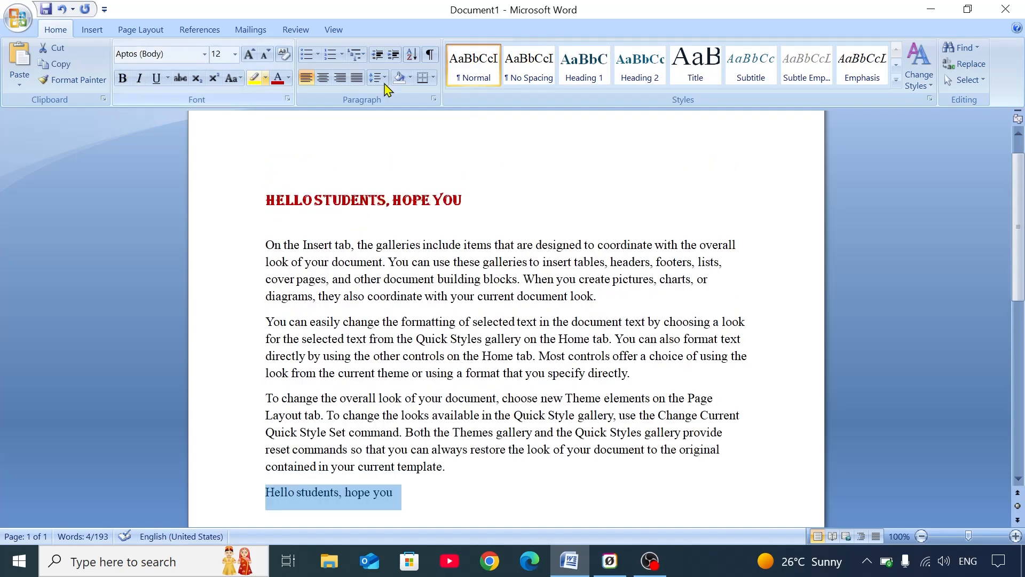
scroll(443, 395, down, 1)
click(420, 469)
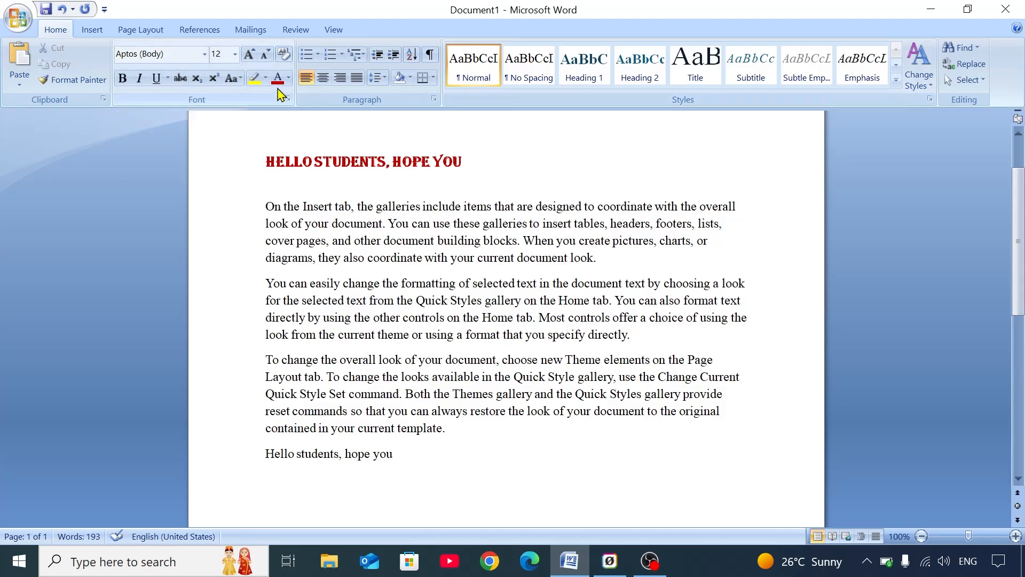
- Copy the heading's formatting onto the greeting in the last line with Format Painter
scroll(336, 285, up, 2)
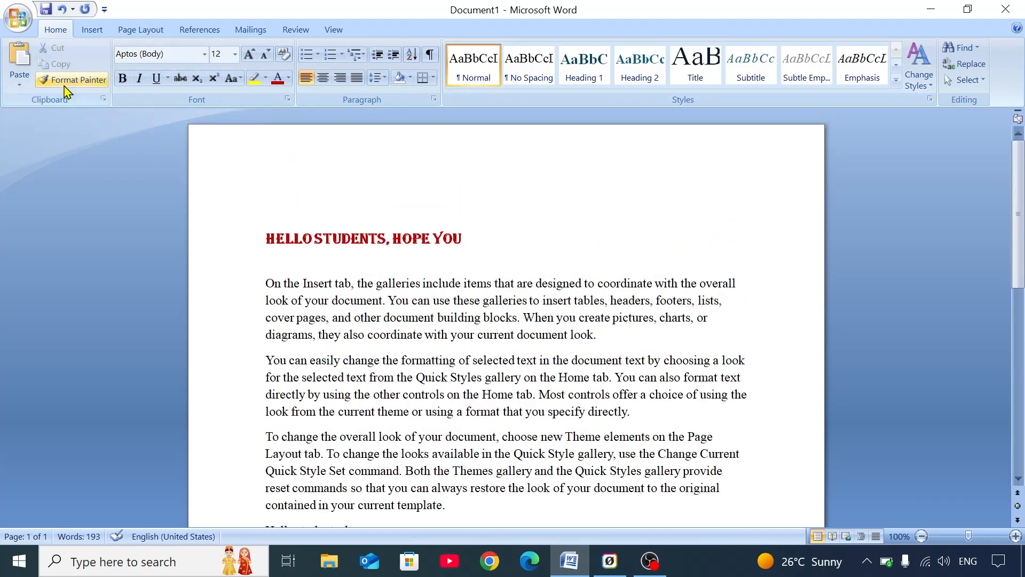
click(65, 80)
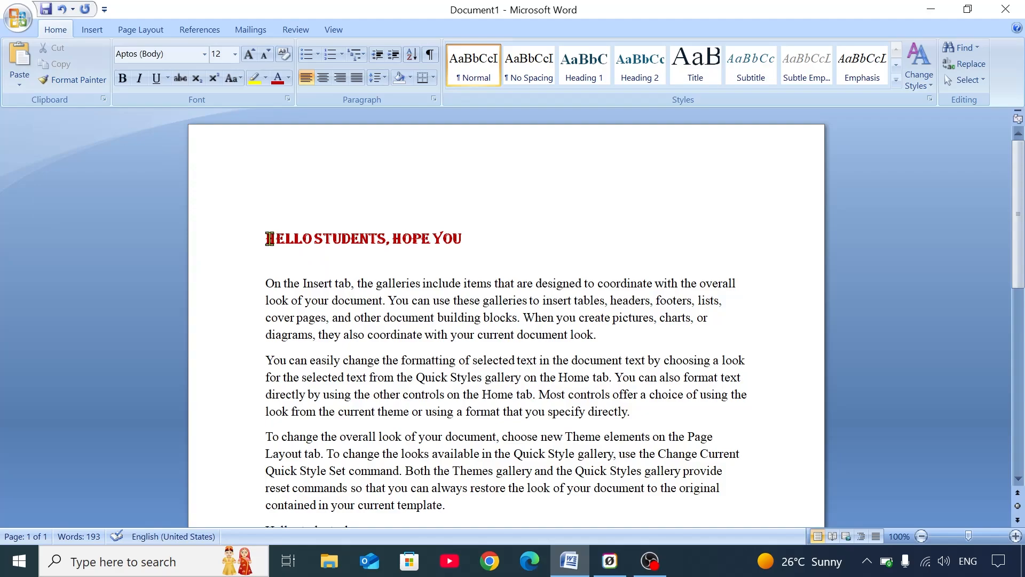
drag(270, 238, 474, 238)
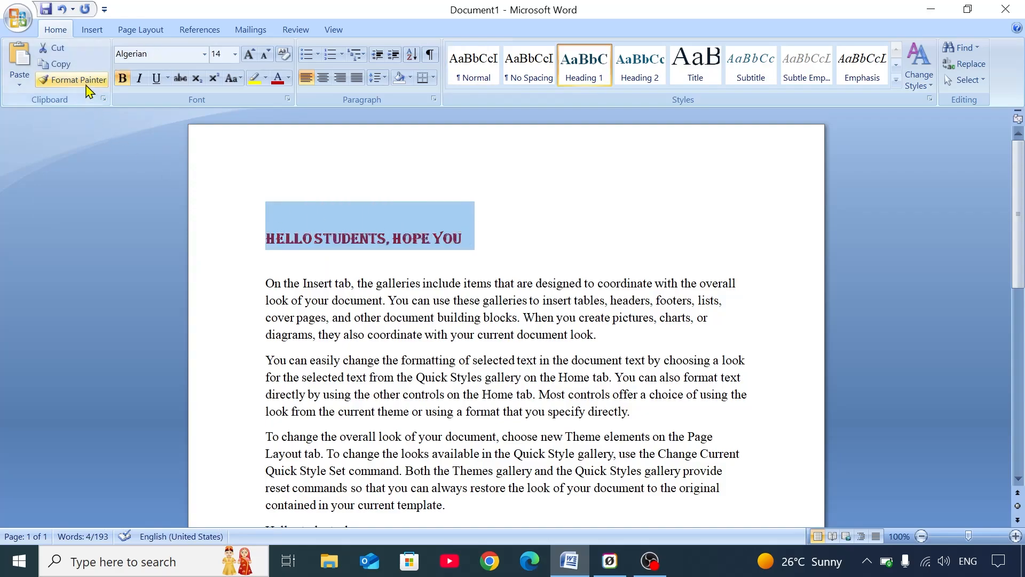
click(102, 83)
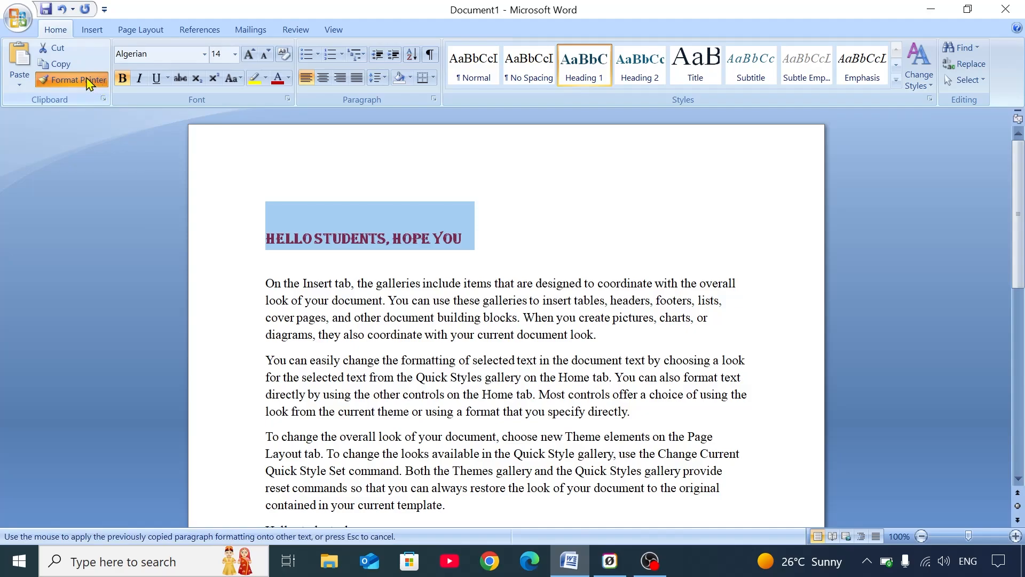
scroll(318, 317, down, 4)
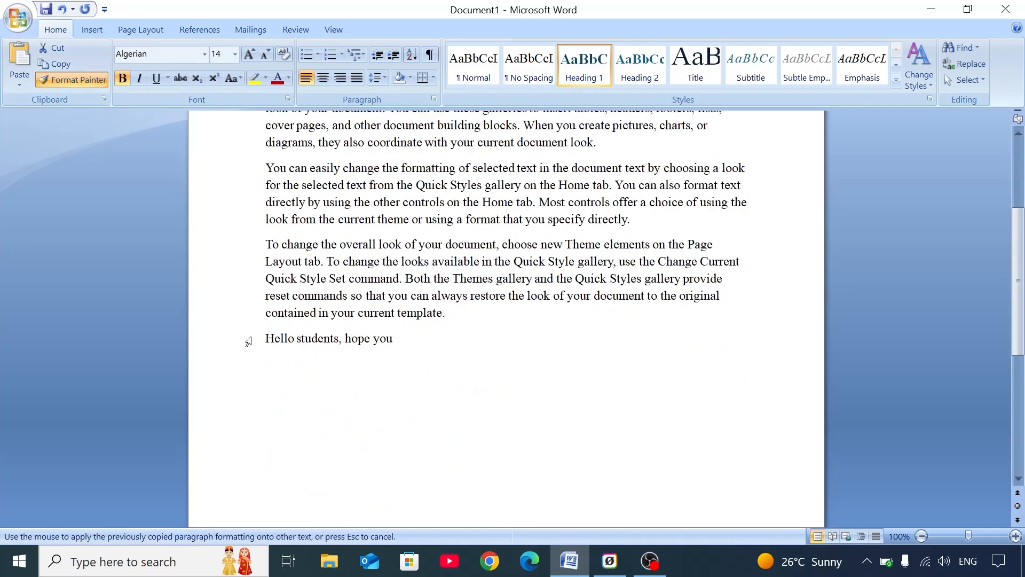
drag(249, 341, 308, 343)
drag(378, 344, 382, 345)
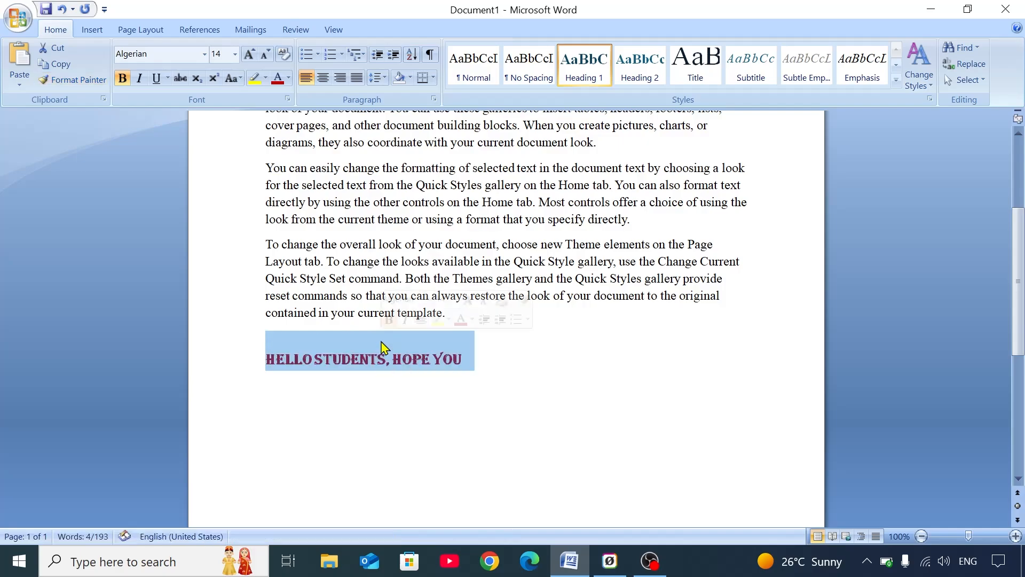
click(513, 370)
- Compare the formatting of the first and last greeting lines across the document
scroll(510, 366, up, 3)
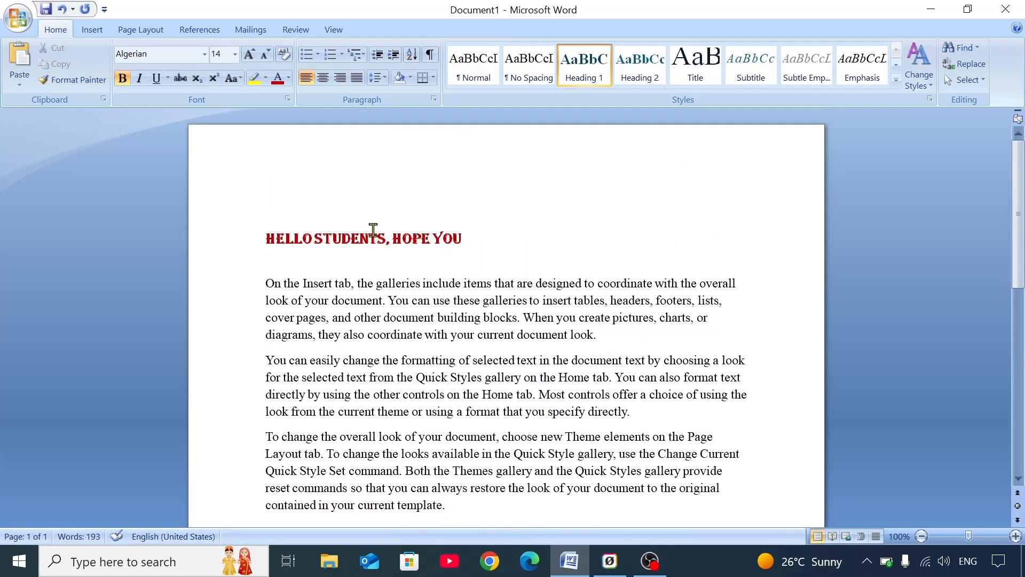
scroll(404, 234, down, 3)
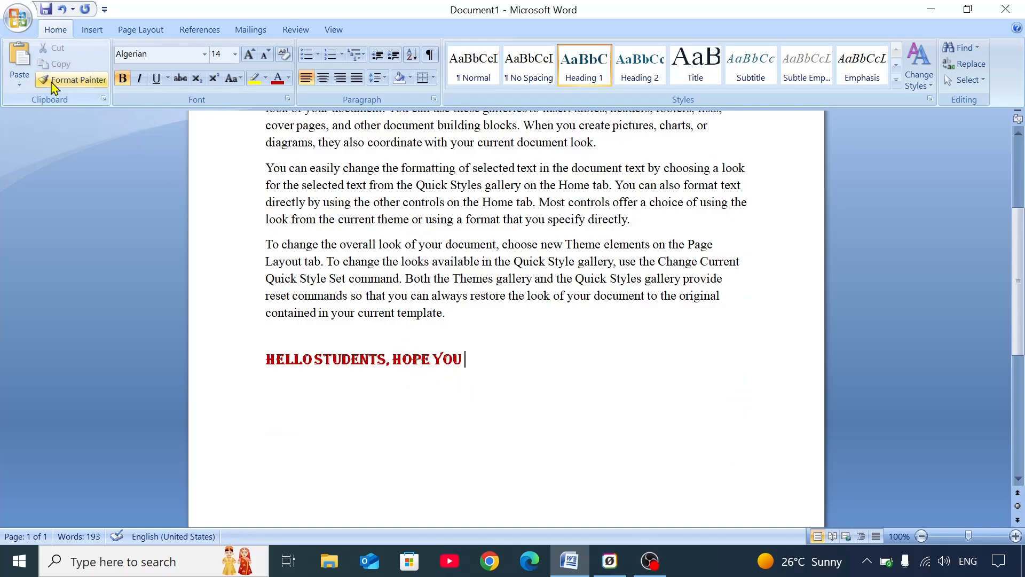
scroll(400, 377, up, 1)
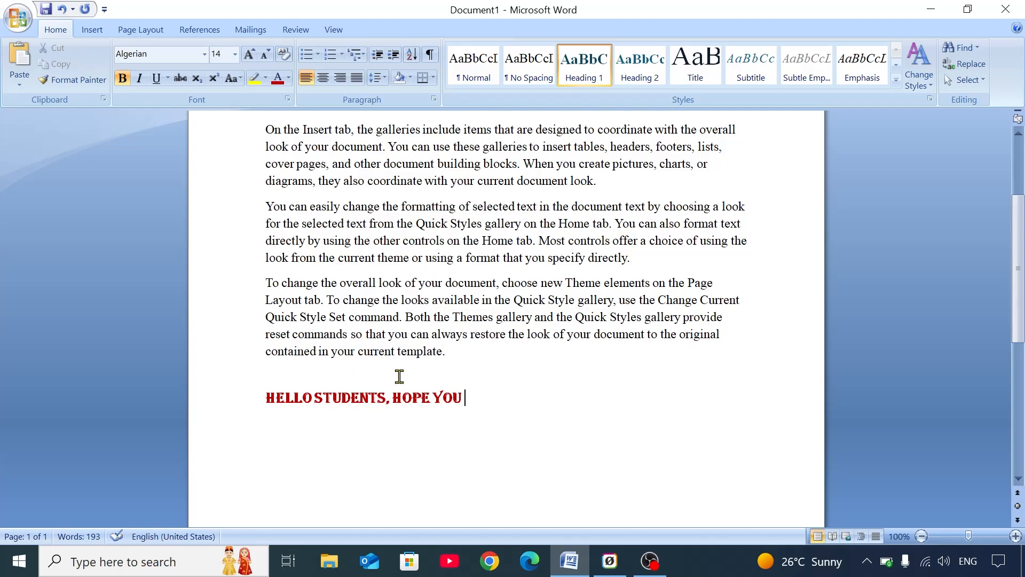
scroll(399, 377, up, 2)
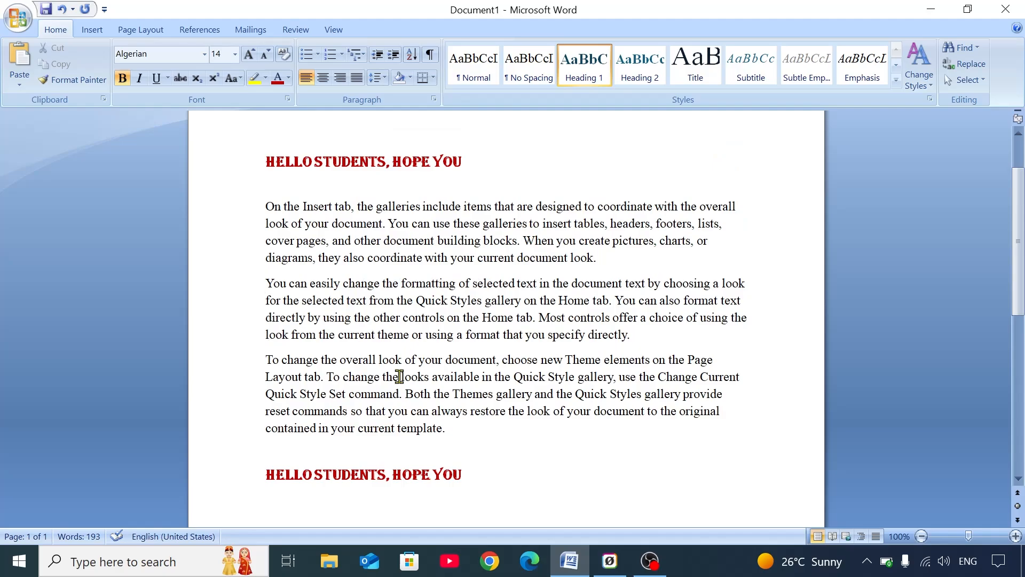
scroll(399, 377, down, 2)
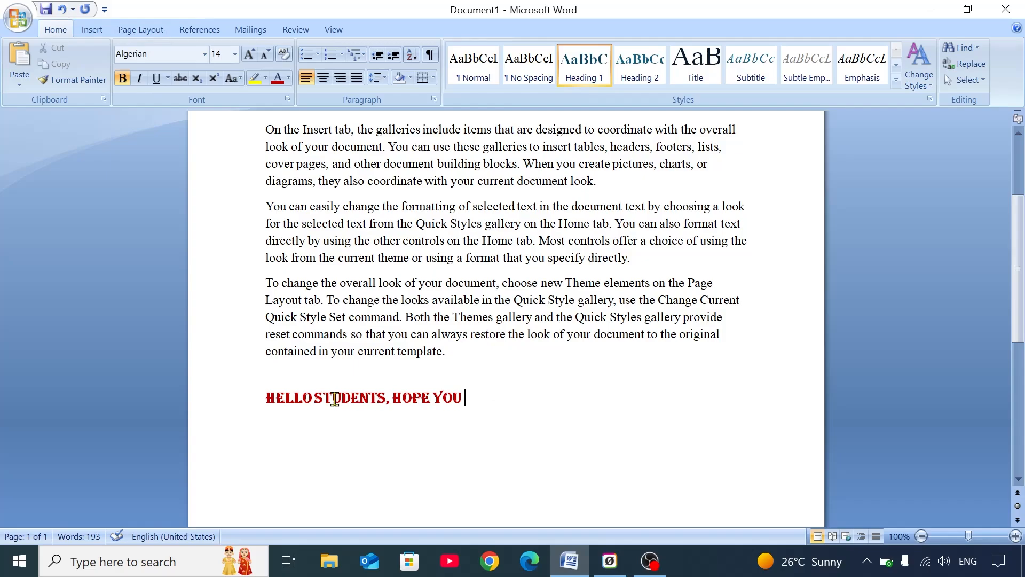
scroll(352, 278, up, 3)
scroll(373, 342, down, 2)
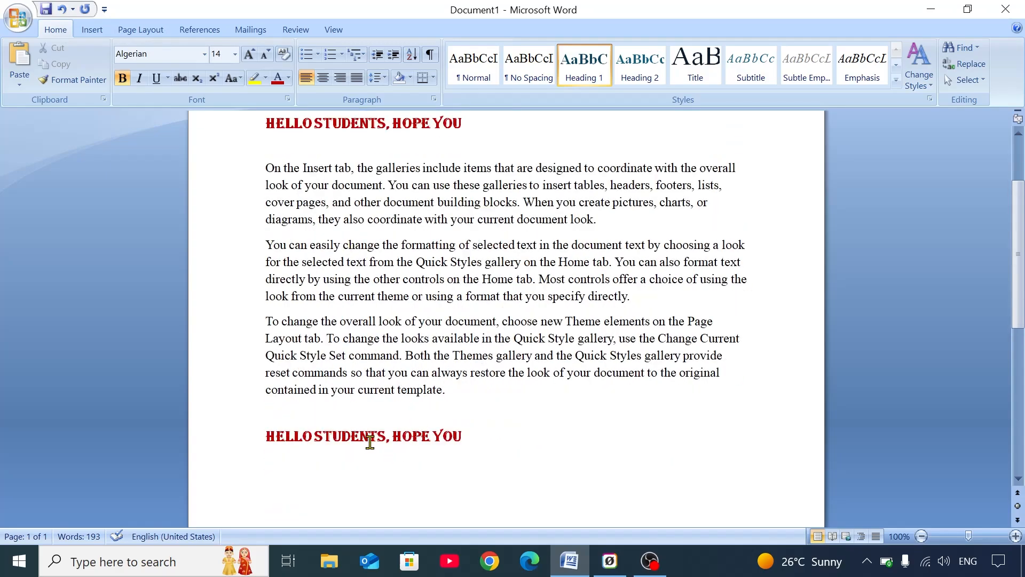
scroll(401, 431, down, 1)
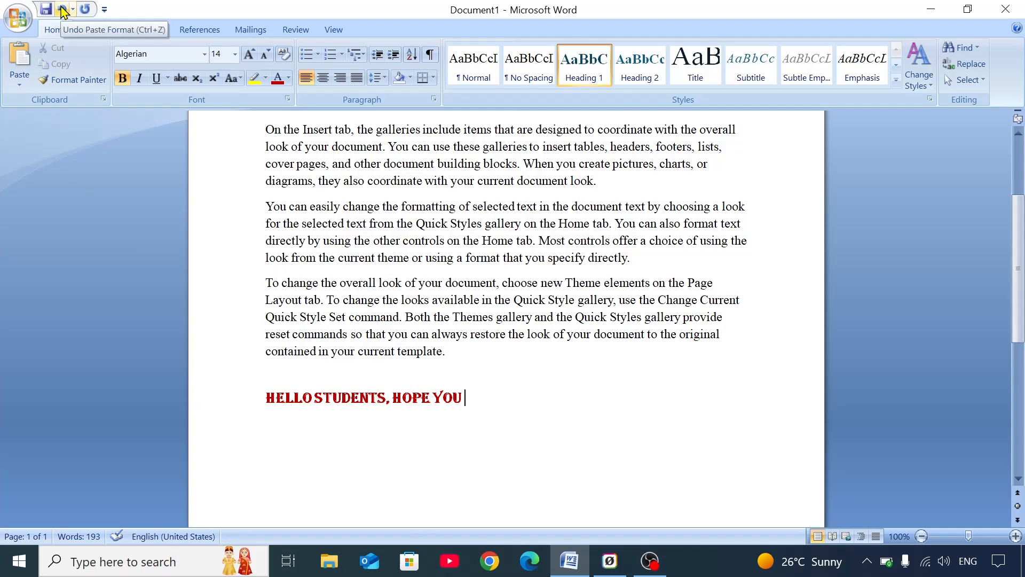
- Undo the formatting pasted onto the last greeting line and clear the selection
click(63, 10)
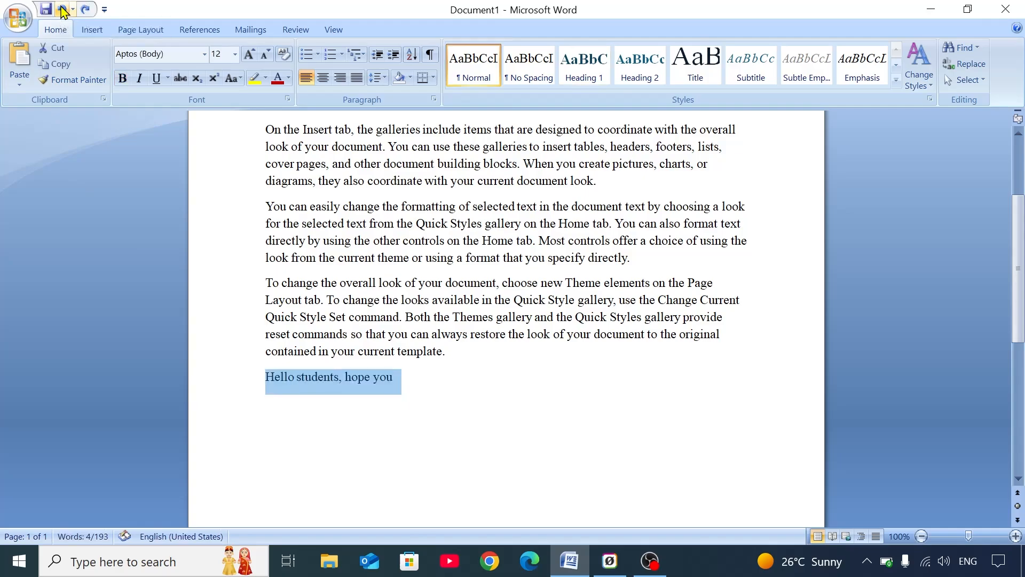
click(415, 395)
scroll(409, 390, up, 2)
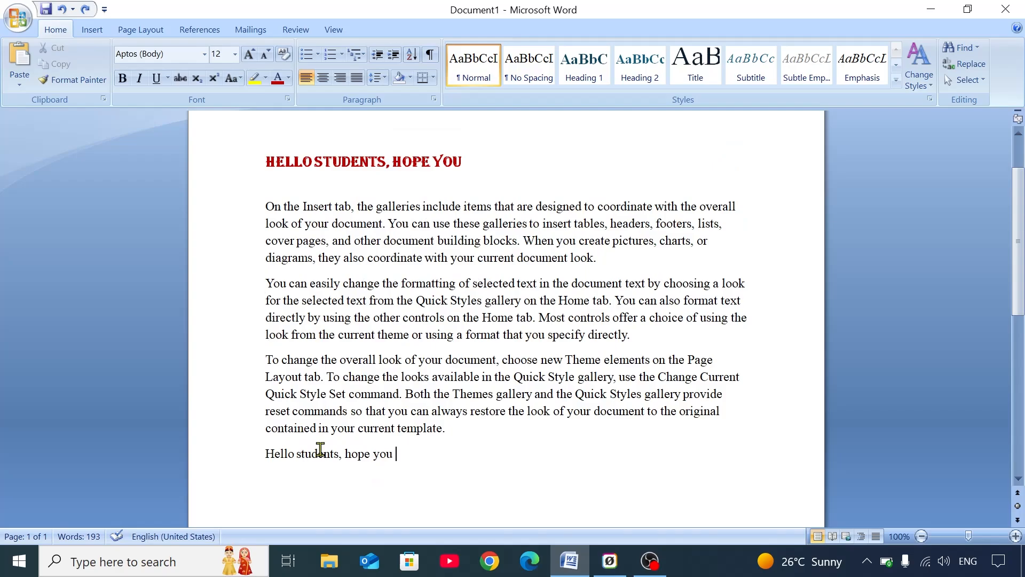
- Redo the heading formatting on the greeting in the document's last line and clear the selection
scroll(323, 450, up, 2)
scroll(327, 359, down, 4)
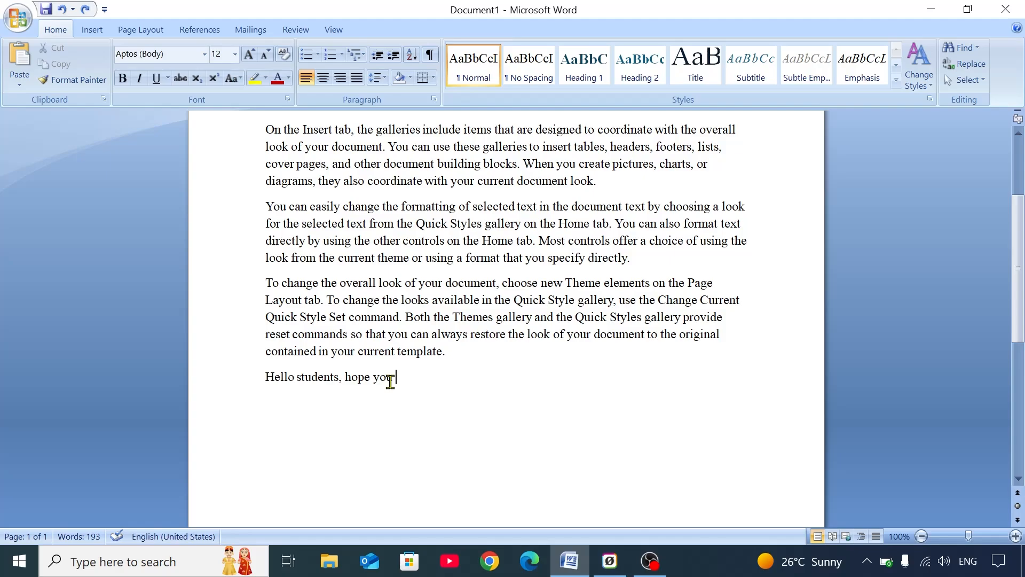
click(84, 9)
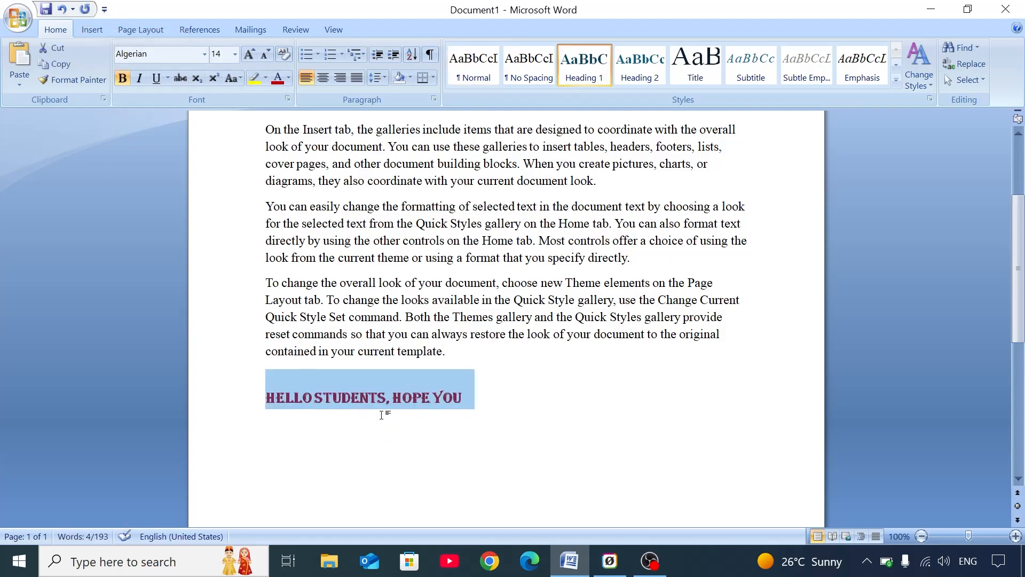
click(458, 411)
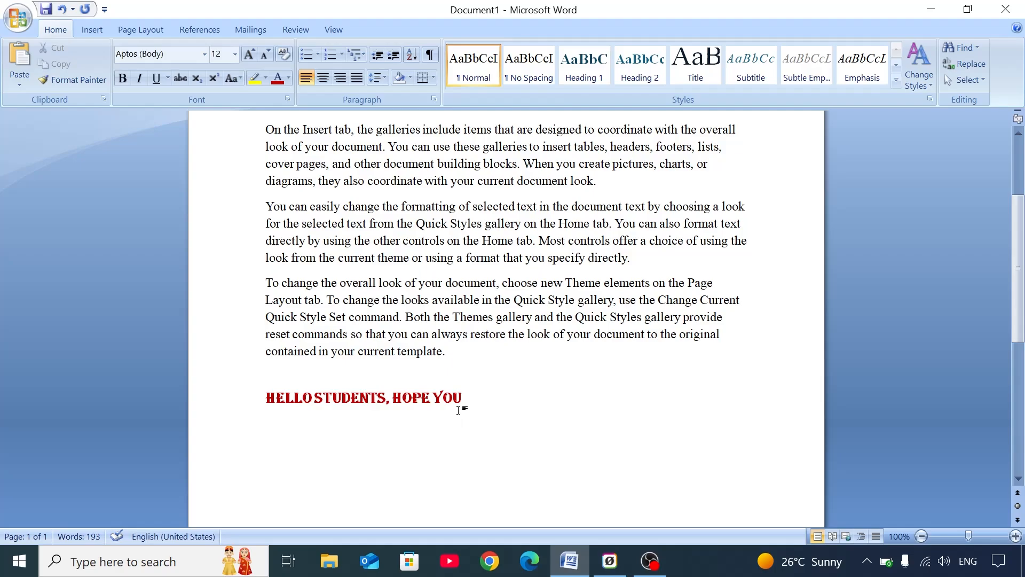
- Delete the formatted greeting line at the end of the document
drag(471, 396, 271, 402)
key(BackSpace)
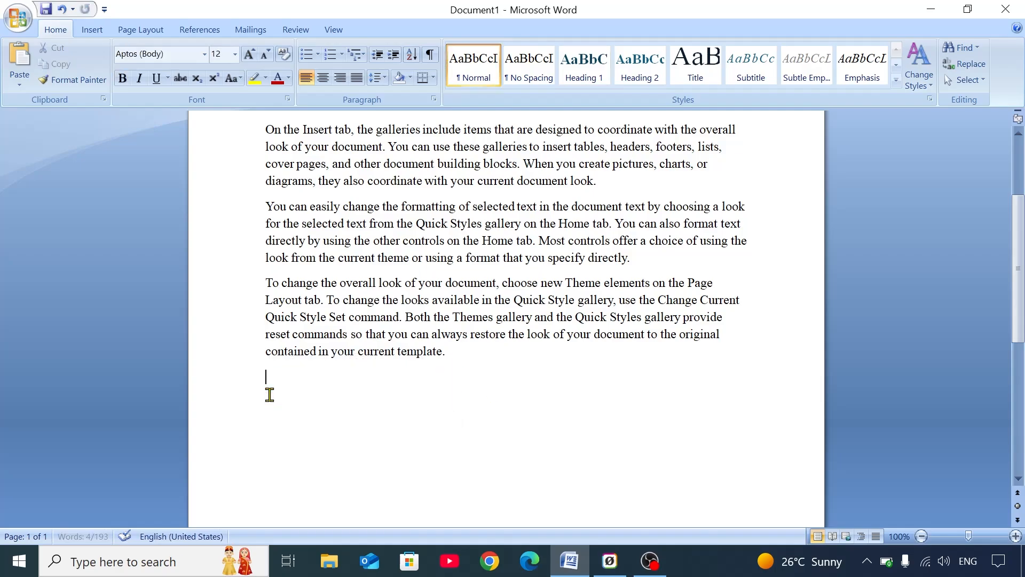
key(BackSpace)
key(ctrl+z)
key(ctrl+z)
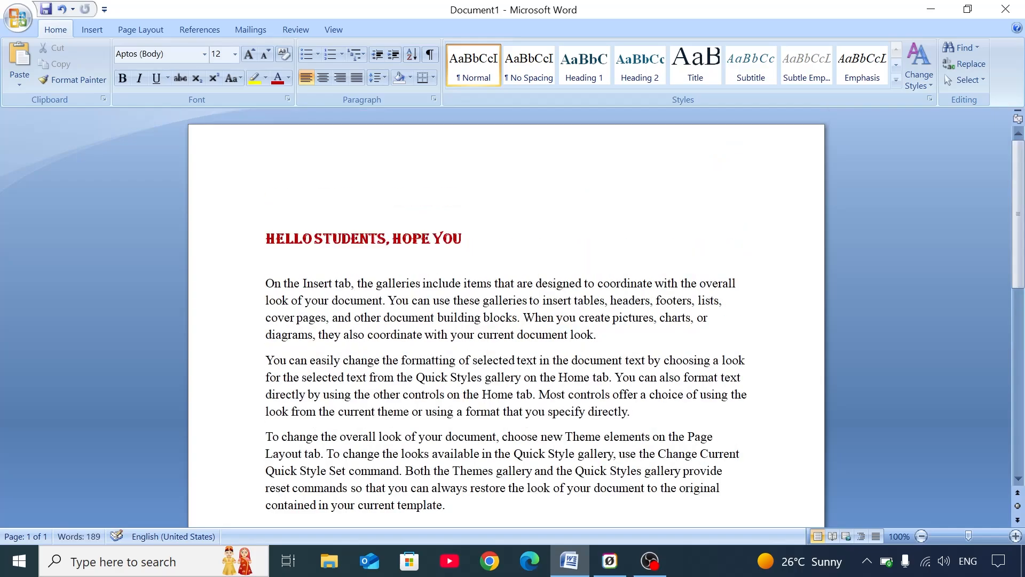
- Remove the empty line below the heading and insert it again
click(481, 238)
click(364, 259)
key(BackSpace)
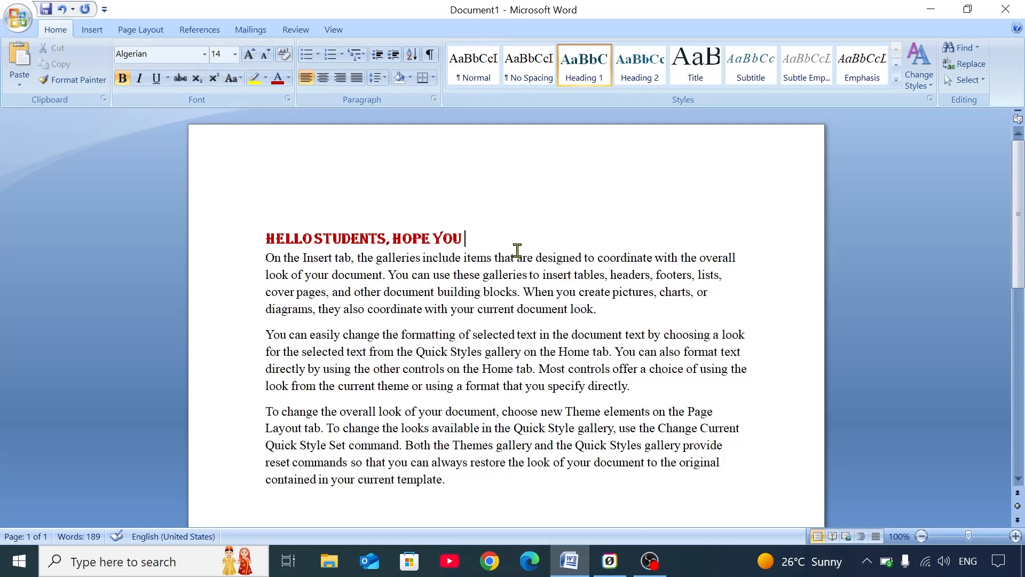
key(Return)
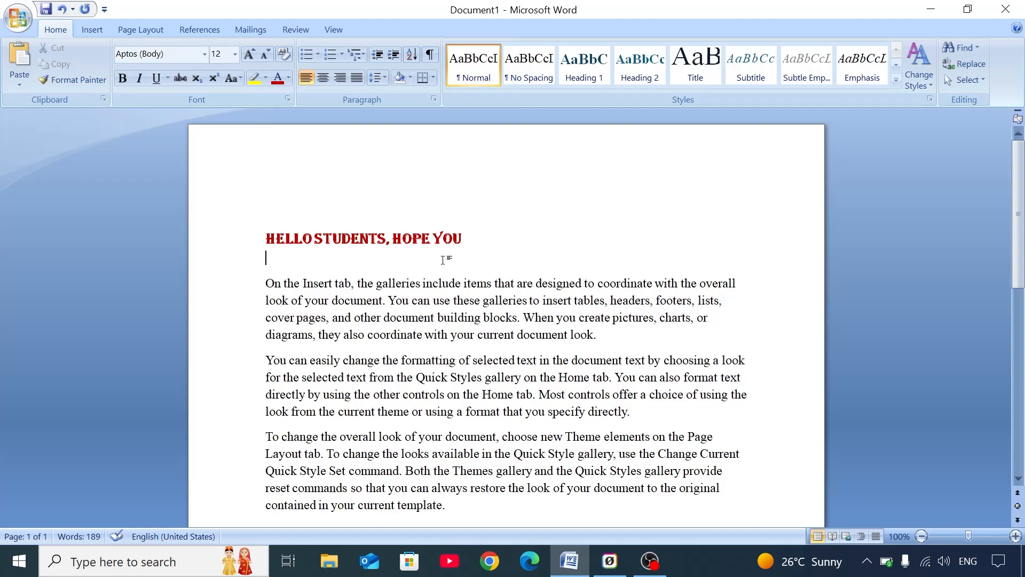
- Change the font of the heading "Hello students, hope you" to Bookman Old Style
drag(474, 237, 280, 236)
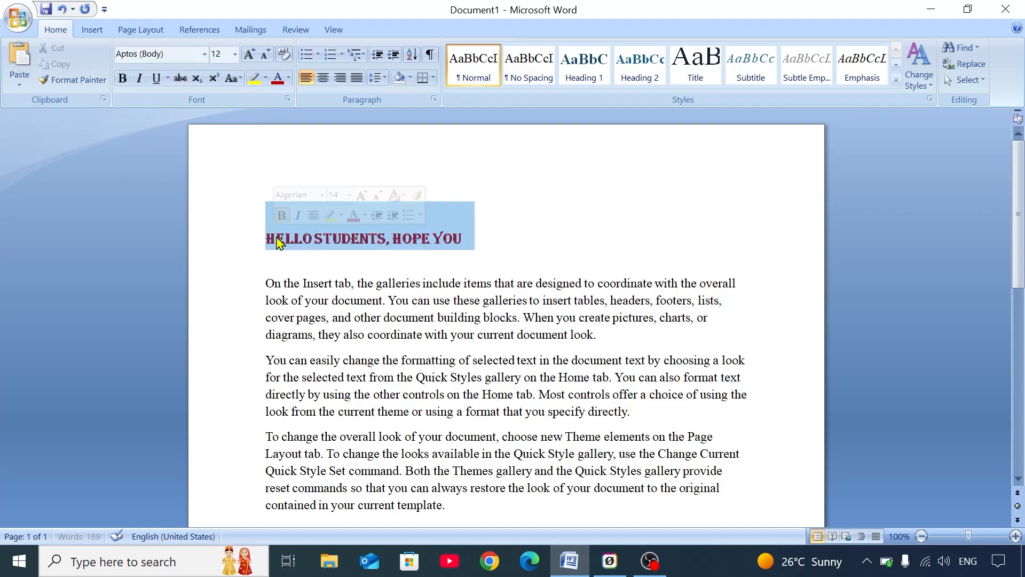
click(204, 54)
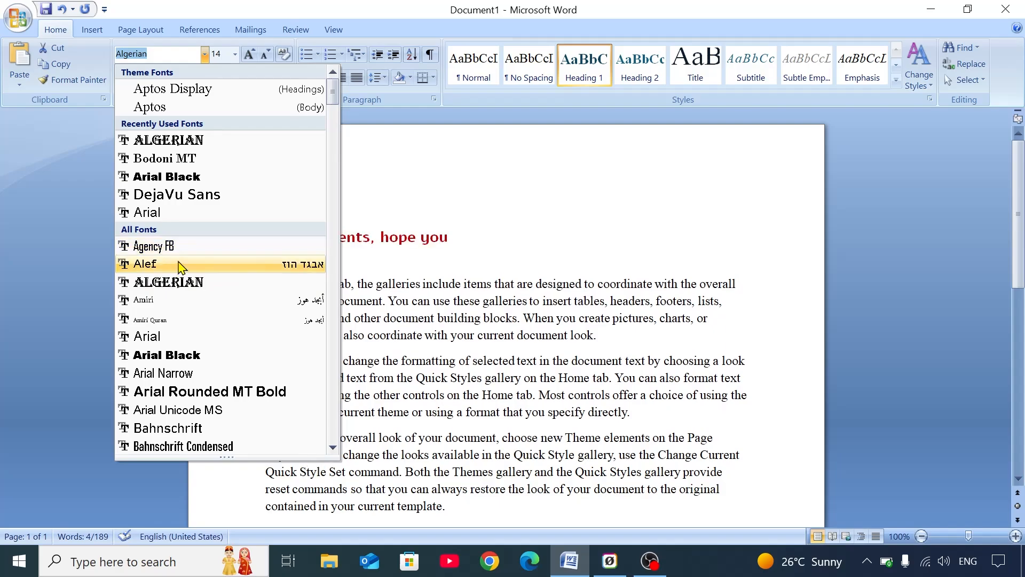
scroll(187, 276, down, 5)
scroll(181, 267, up, 4)
scroll(182, 267, down, 6)
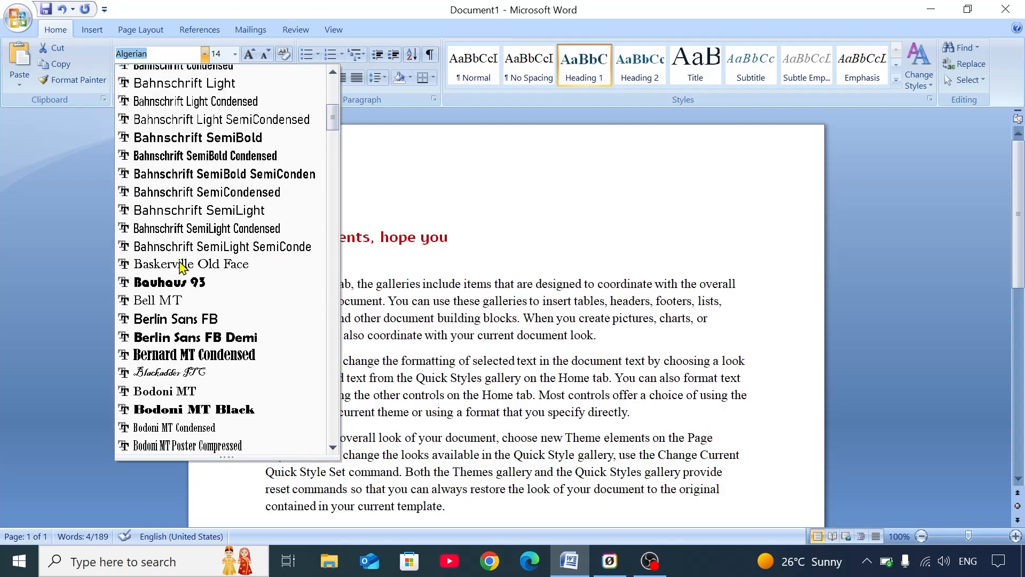
scroll(181, 267, down, 4)
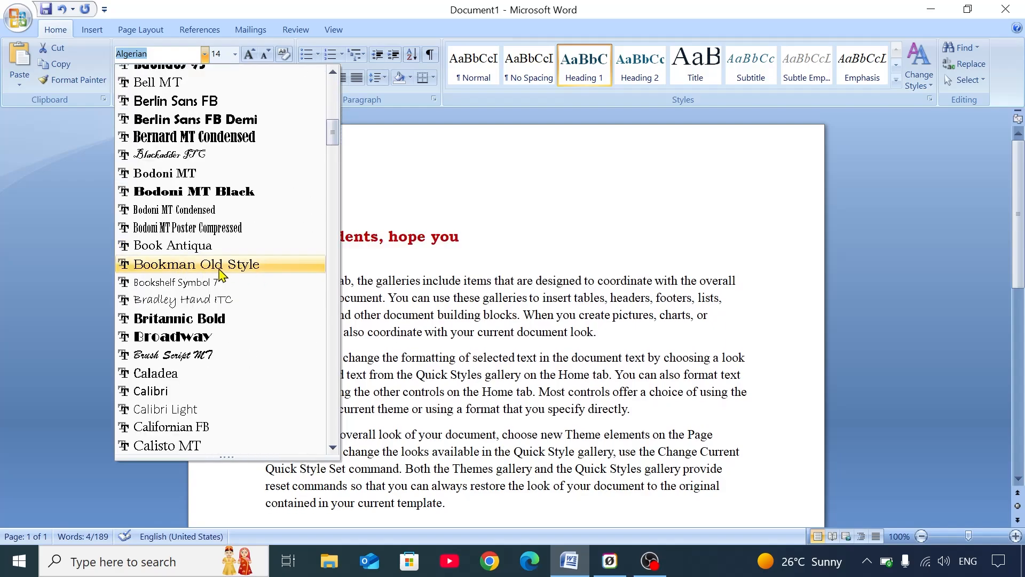
click(219, 269)
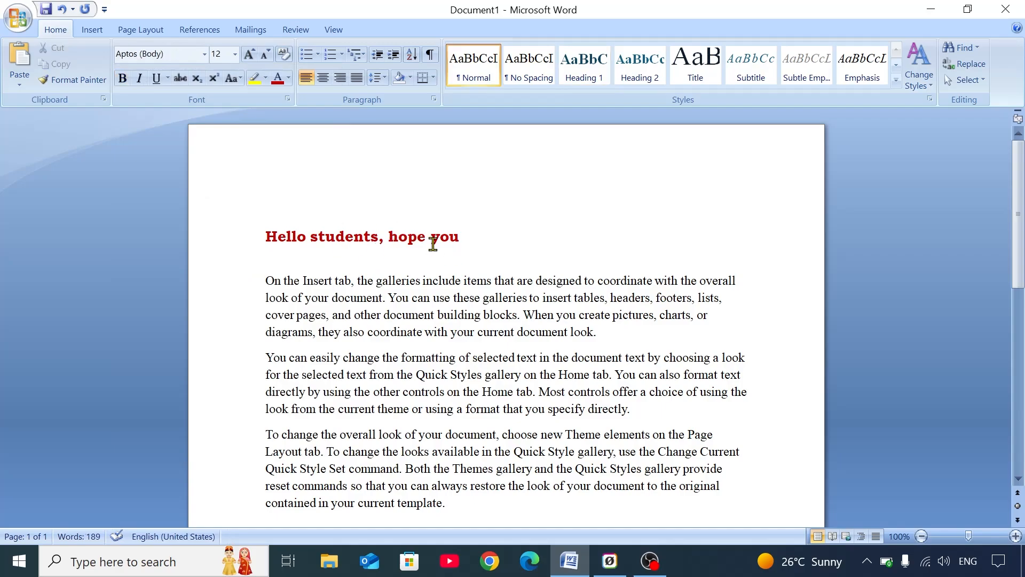
- Set the heading's font size to 18
drag(464, 235, 265, 236)
click(235, 54)
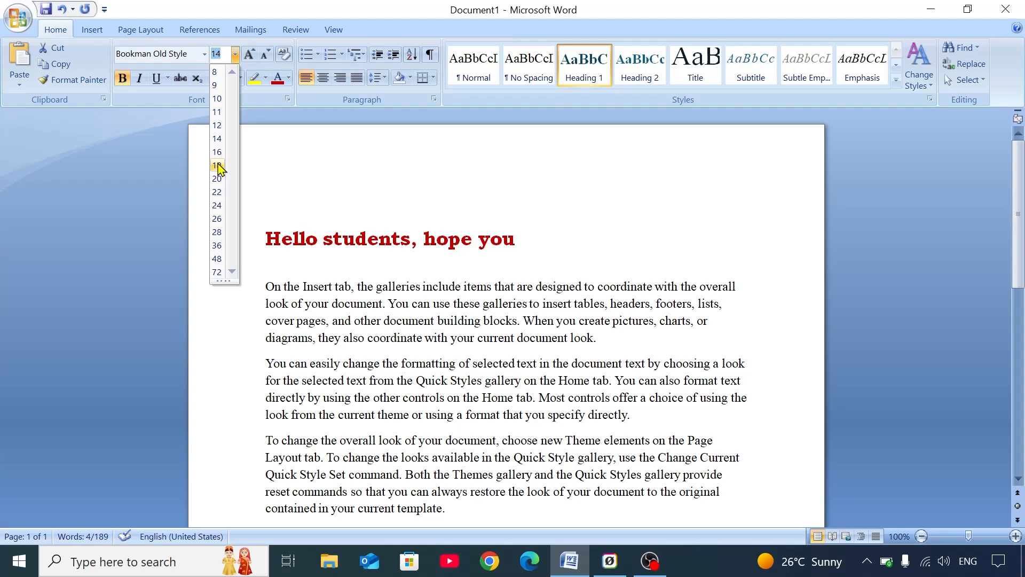
click(218, 166)
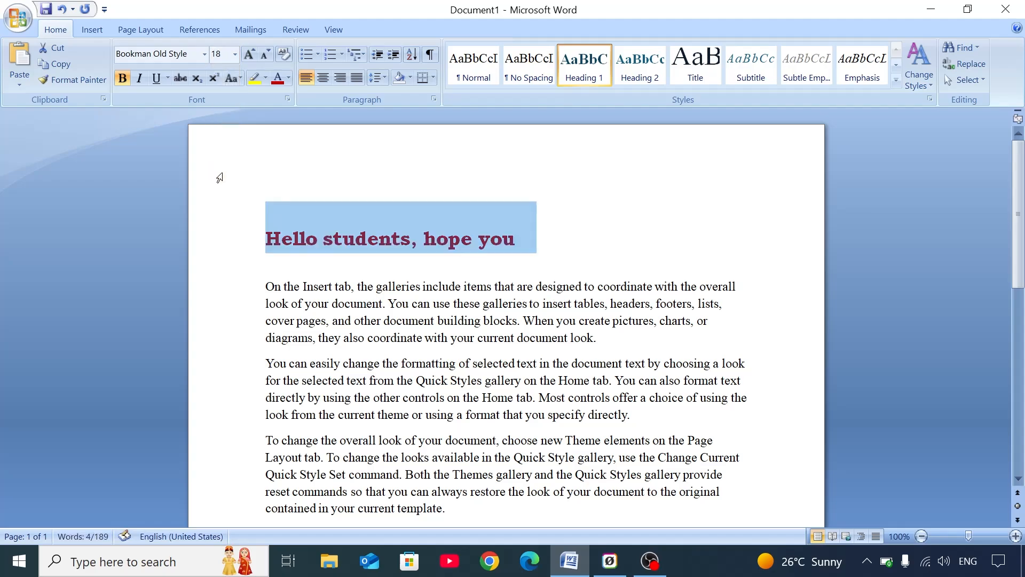
- Enlarge the heading to size 22 with Grow Font and reduce it back to 18 with Shrink Font
click(249, 55)
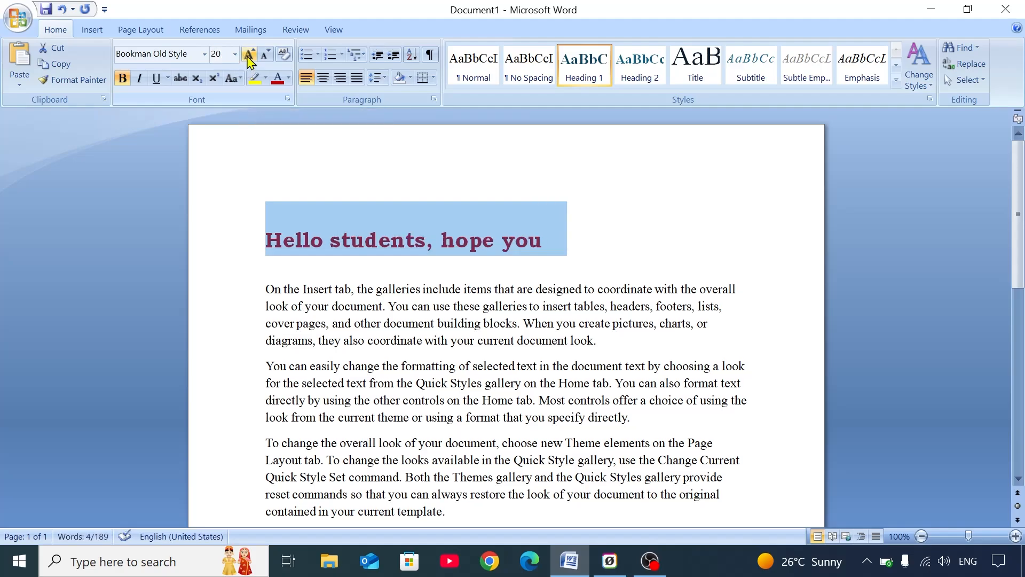
click(249, 56)
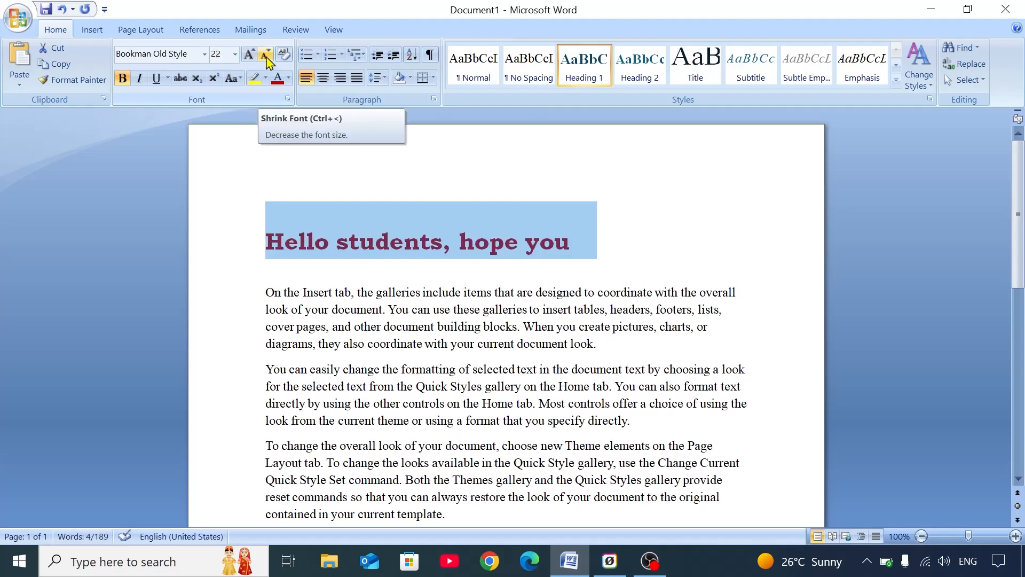
click(266, 56)
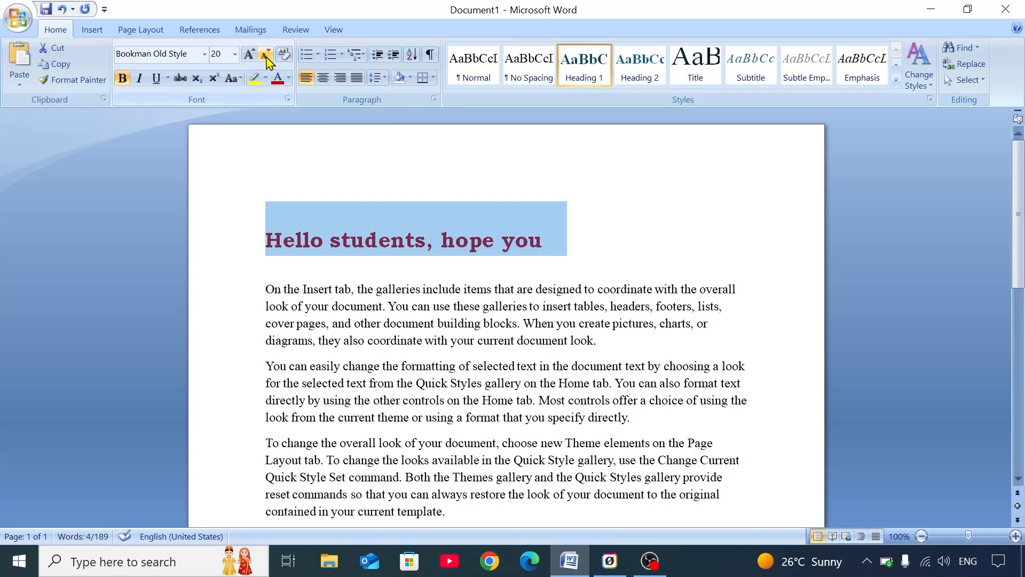
click(266, 55)
click(502, 245)
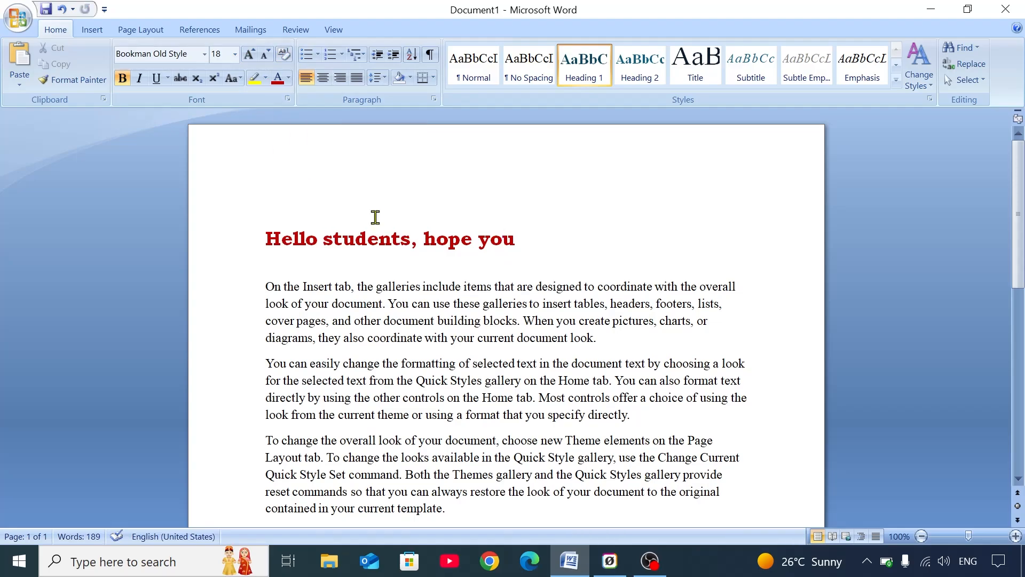
- Clear all formatting from the heading "Hello students, hope you"
drag(265, 237, 537, 242)
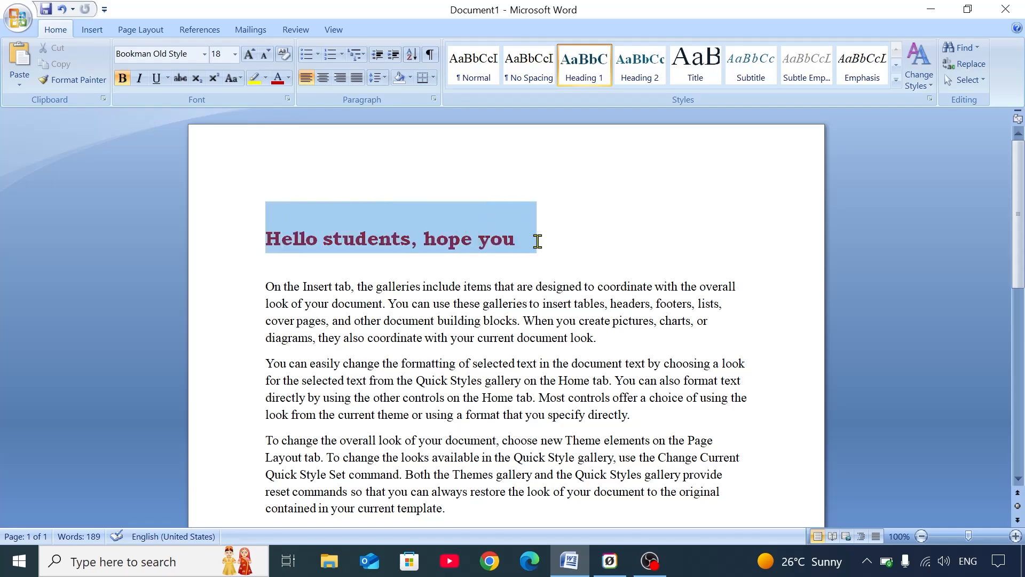
click(529, 241)
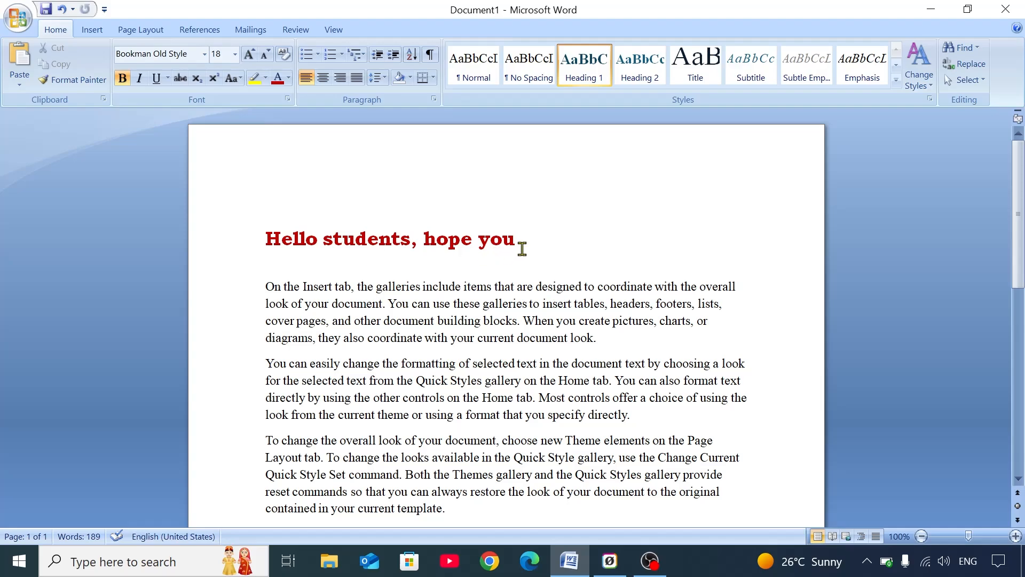
drag(522, 249, 258, 243)
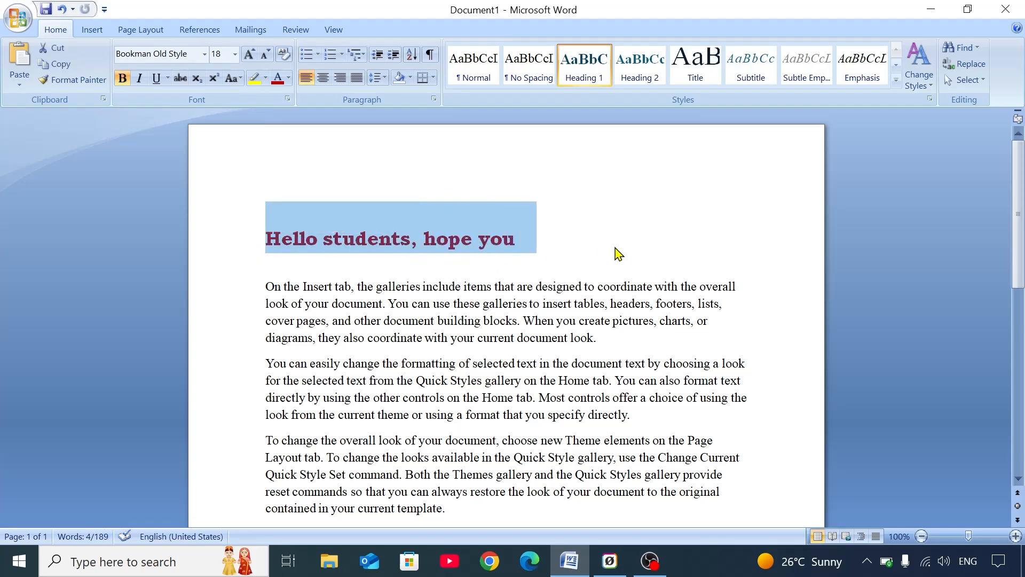
click(284, 54)
click(365, 241)
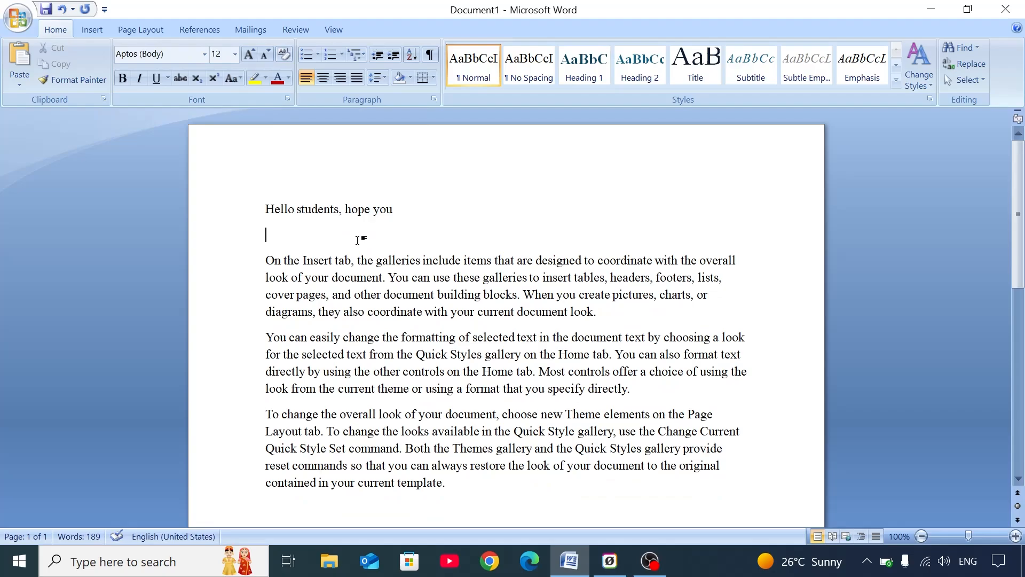
- Remove the empty line below the greeting, and restore both that line and the heading's cleared formatting
key(BackSpace)
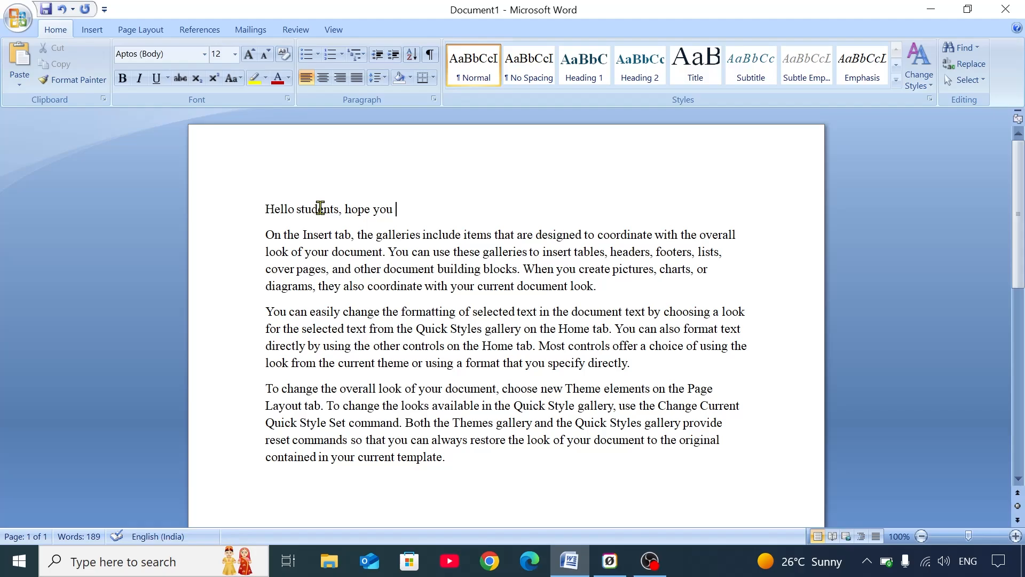
key(Return)
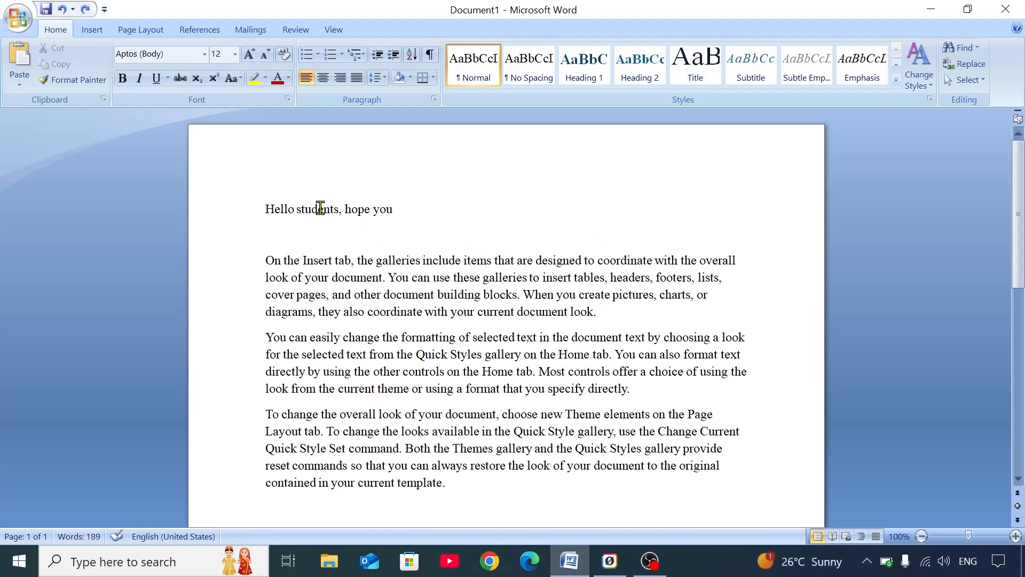
triple_click(320, 207)
key(ctrl+alt+1)
click(367, 238)
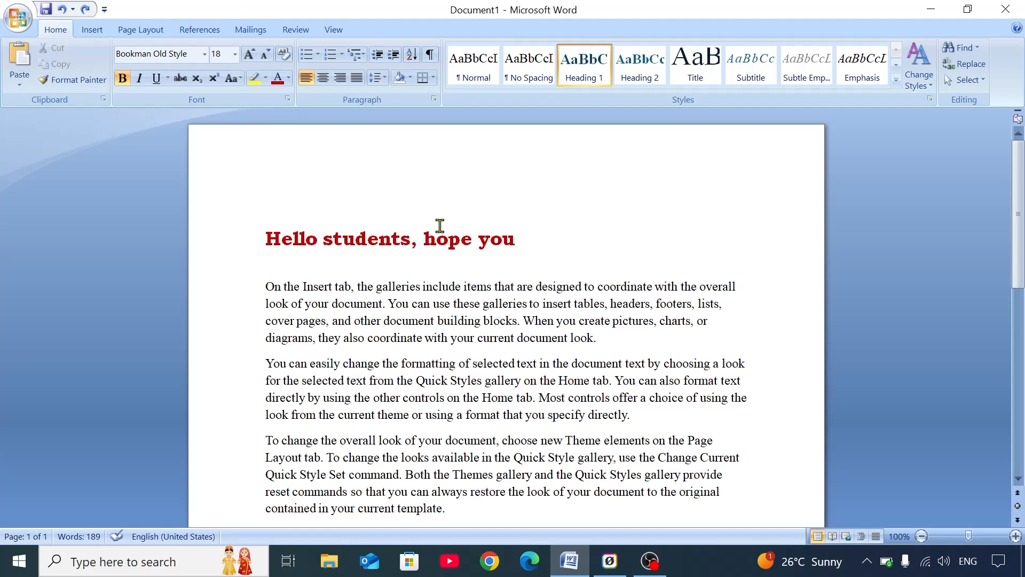
- Apply the Normal style to the heading and delete the empty line below it
click(213, 239)
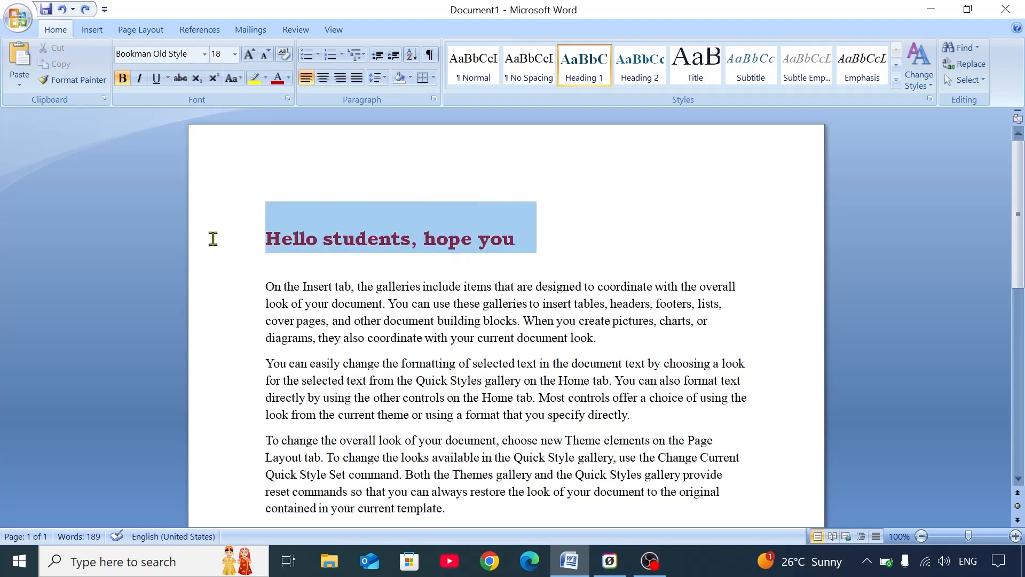
click(481, 67)
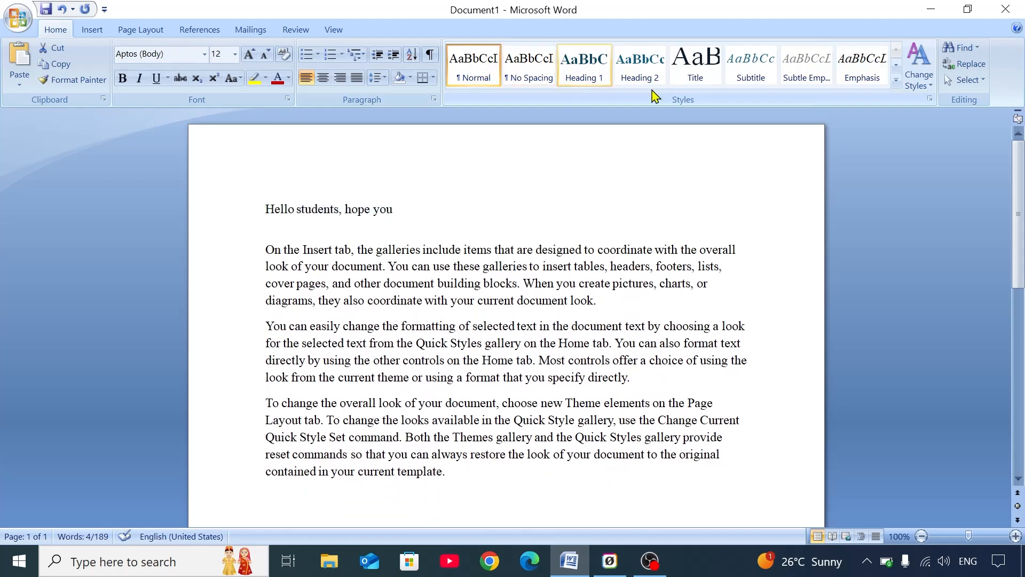
click(375, 235)
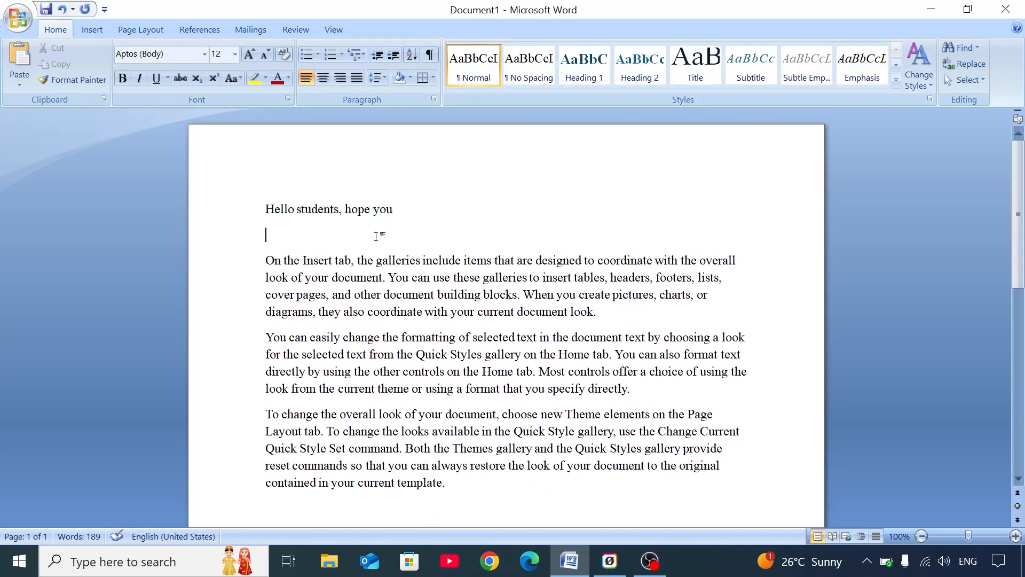
key(BackSpace)
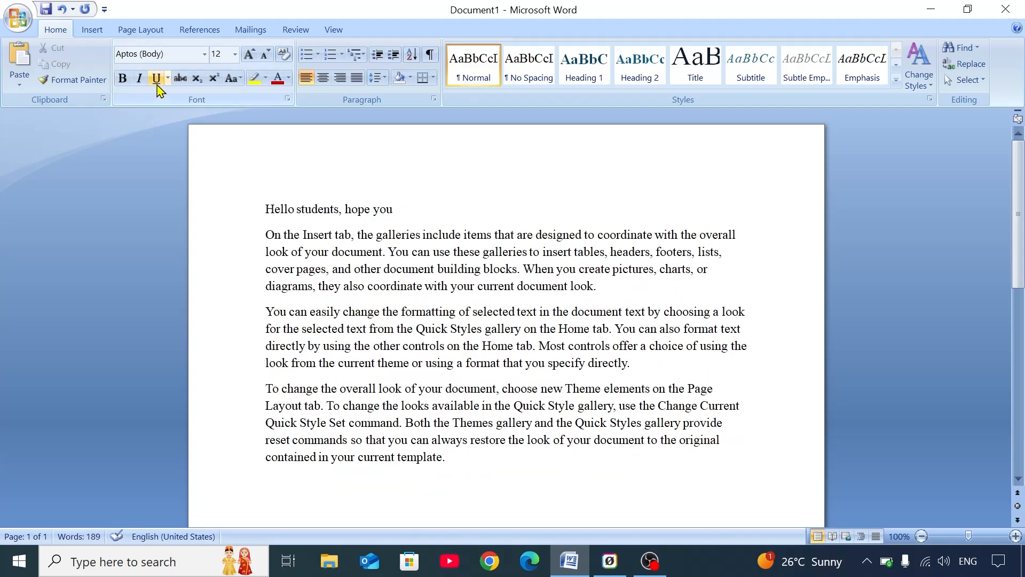
- Format the greeting in the first line as bold, italic, underlined and struck through
drag(407, 208, 240, 207)
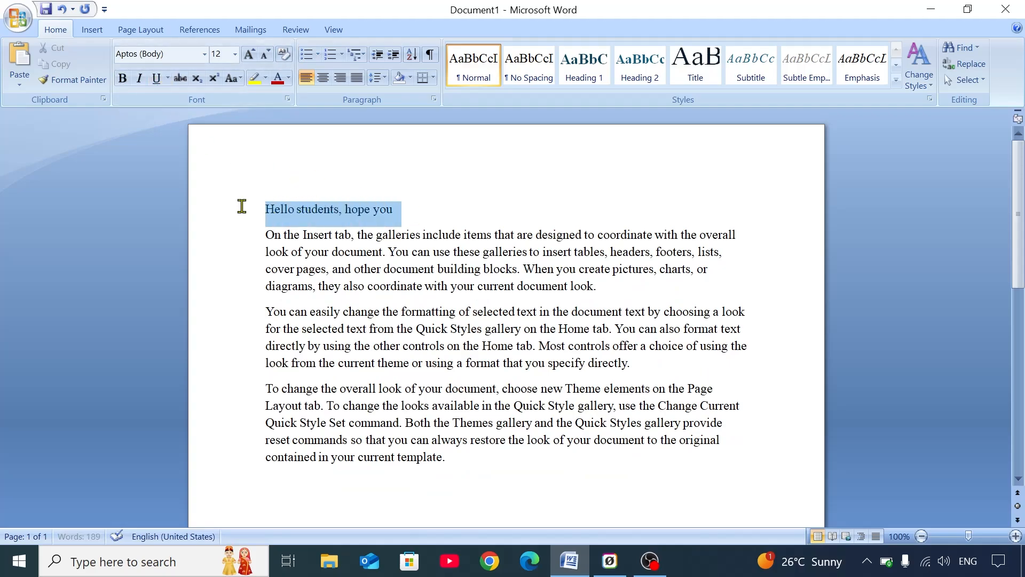
click(122, 78)
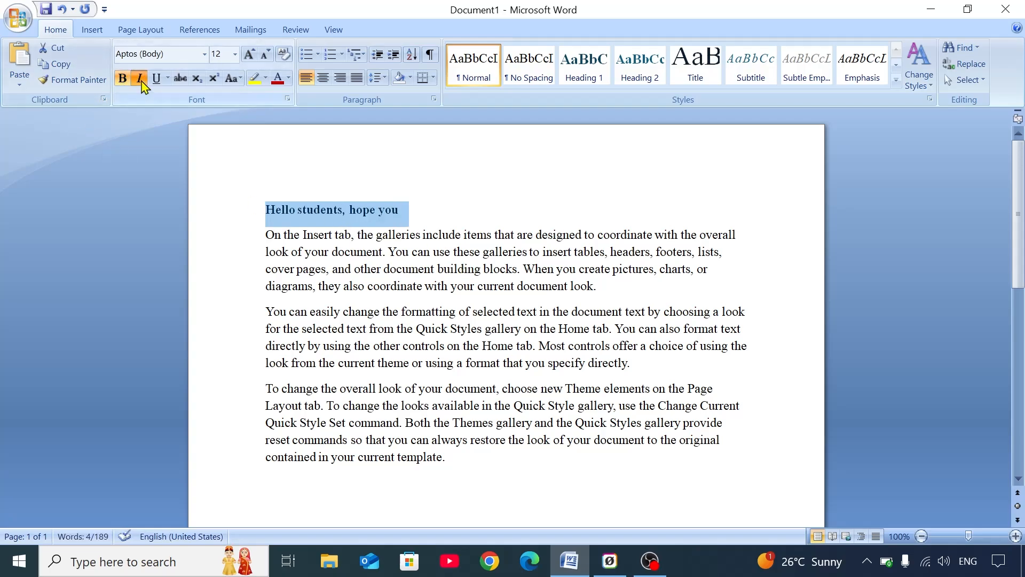
click(139, 78)
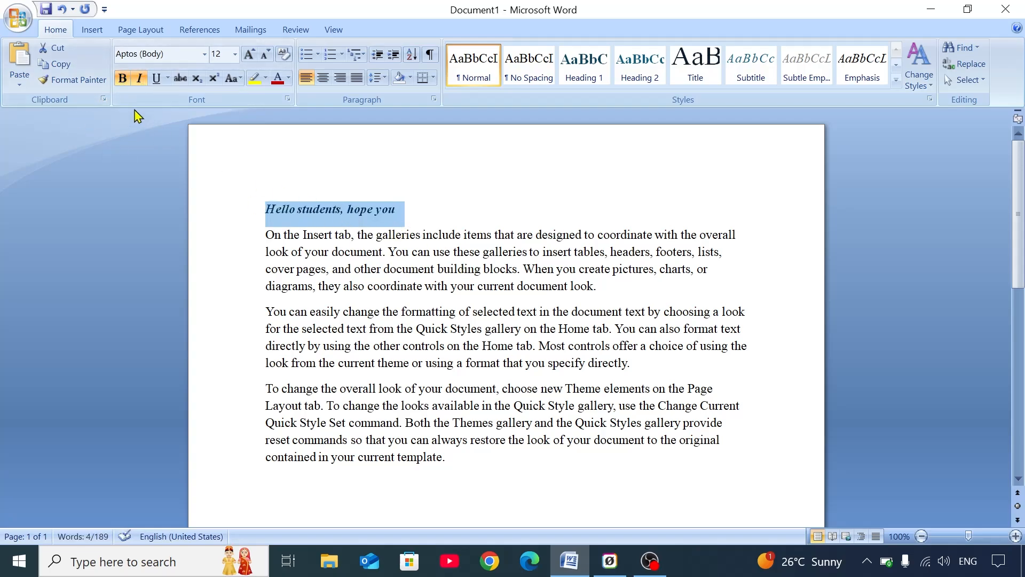
click(156, 78)
click(423, 212)
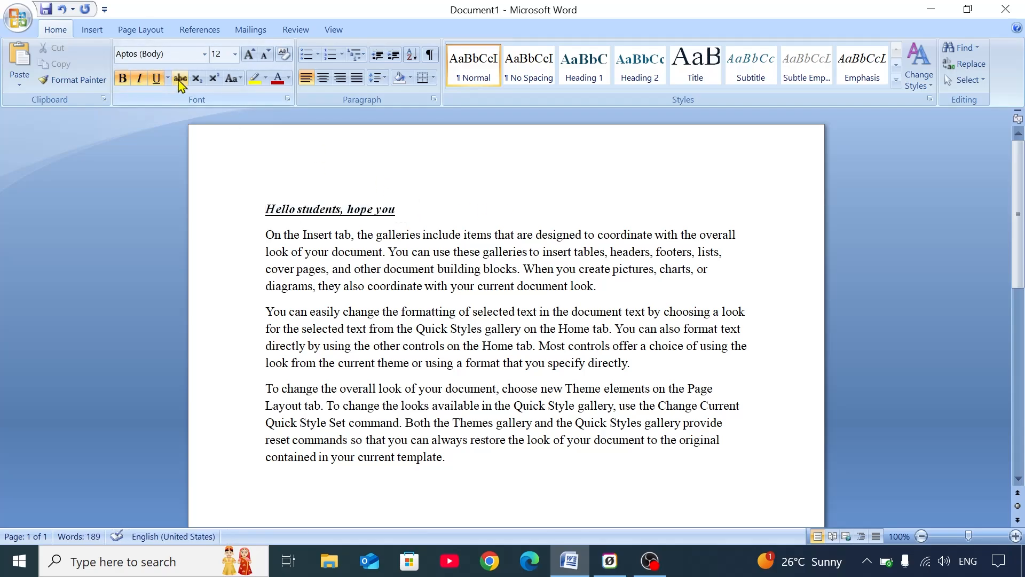
drag(426, 212, 260, 211)
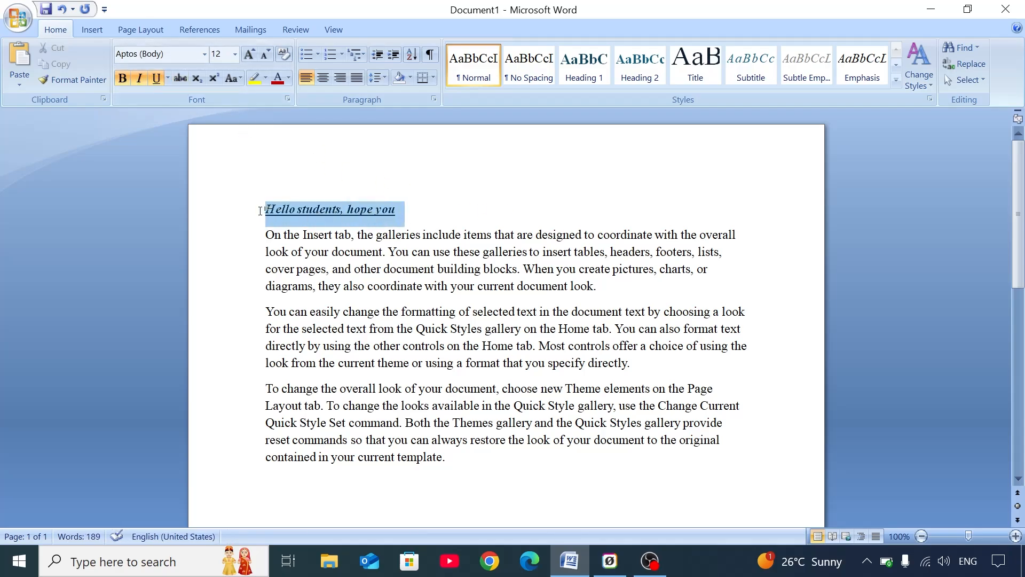
click(181, 78)
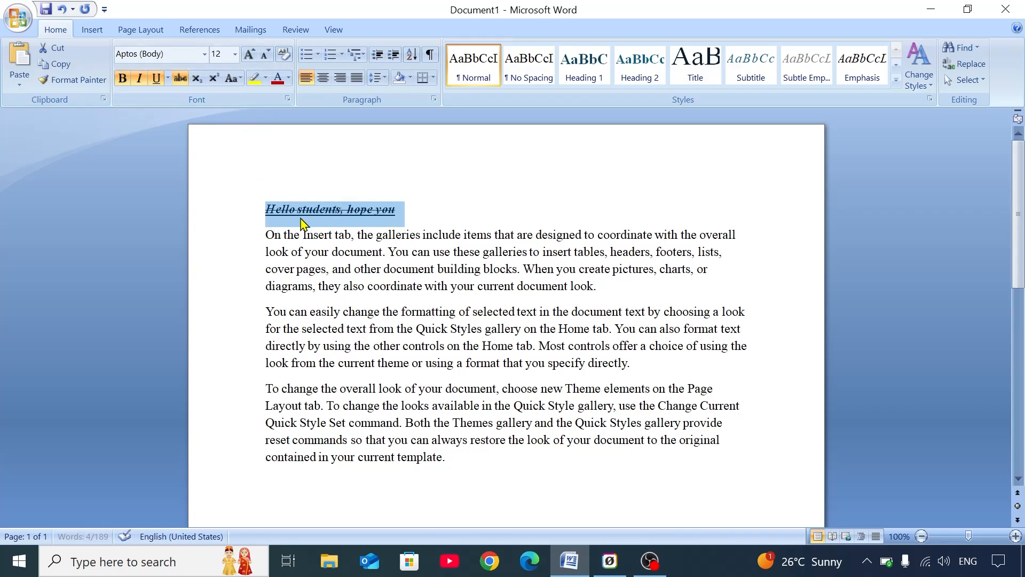
- Set the font size of the struck-through greeting in the first line to 24
click(423, 216)
drag(412, 208, 263, 210)
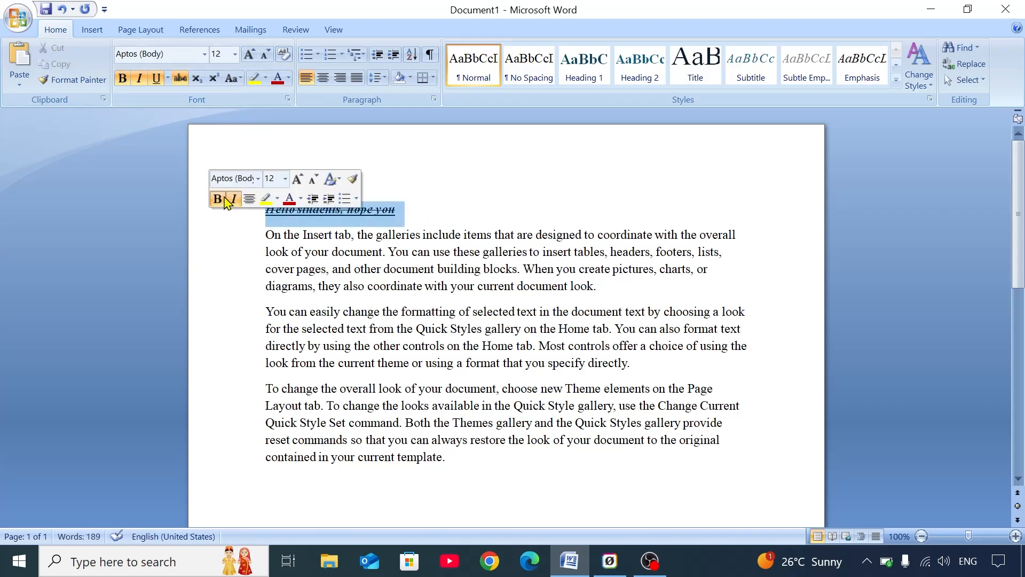
click(235, 54)
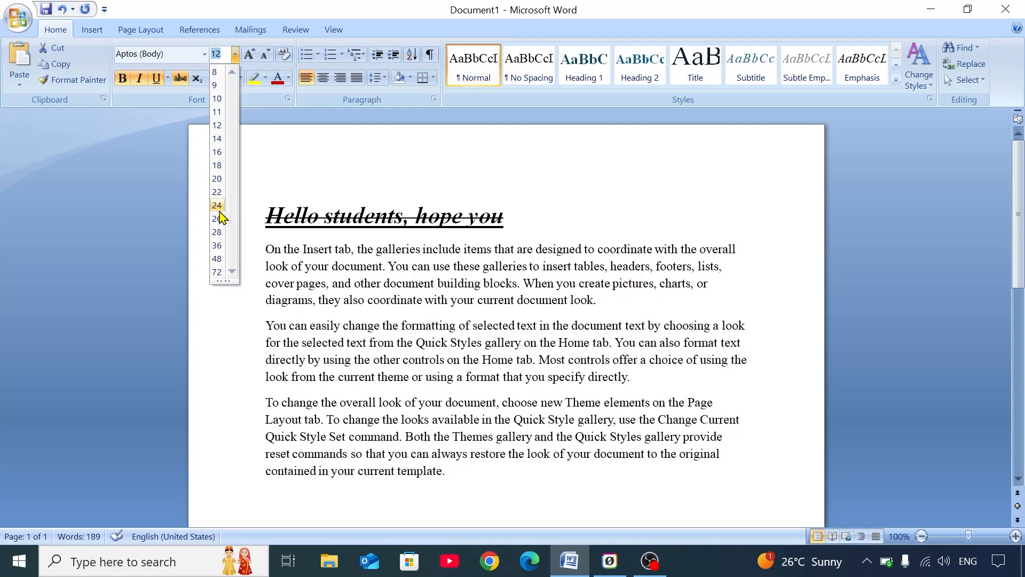
click(216, 205)
click(578, 219)
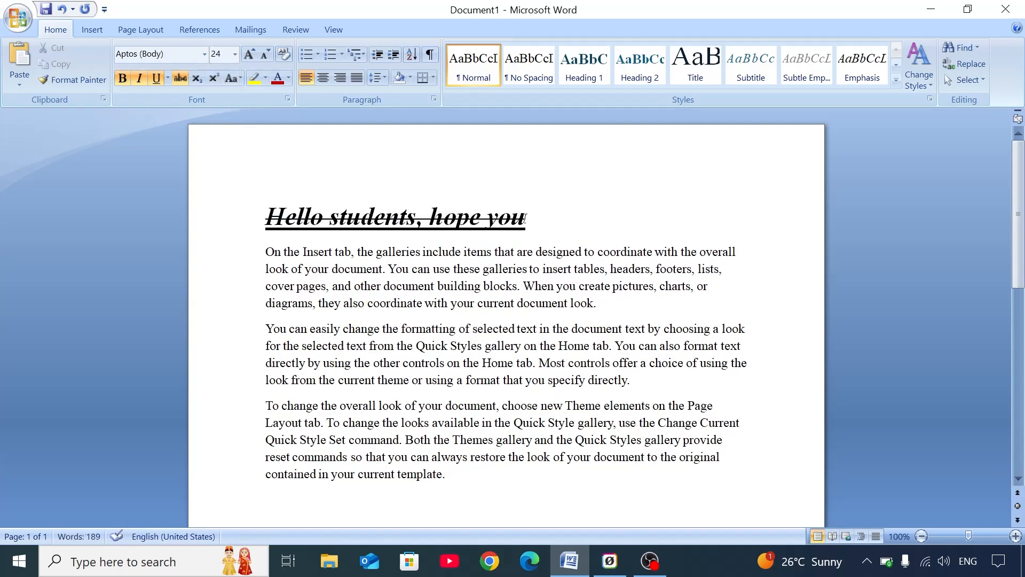
- Remove the bold, italic, underline and strikethrough formatting from the greeting "Hello students, hope you"
drag(540, 218, 251, 224)
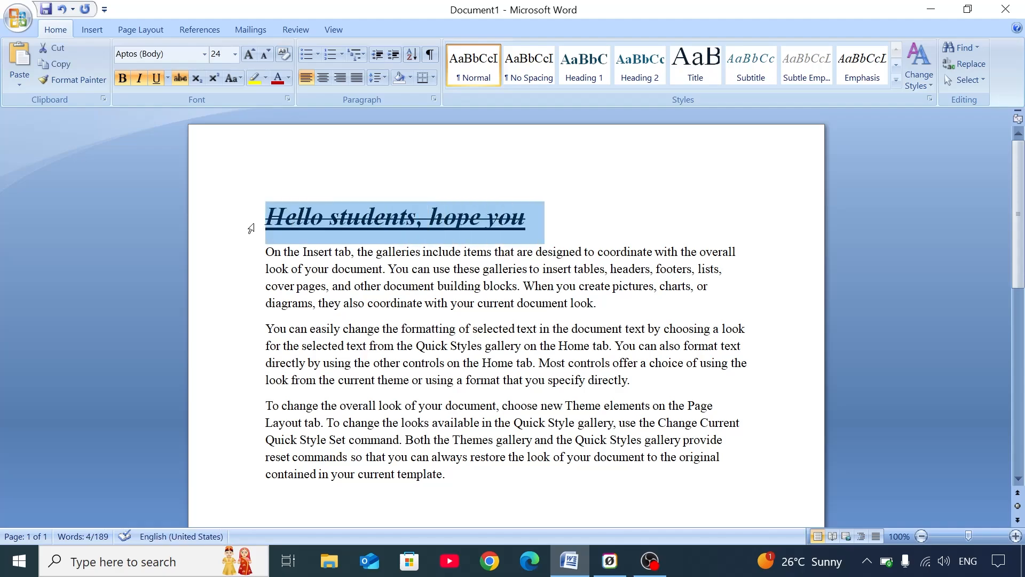
click(122, 78)
click(139, 79)
click(156, 78)
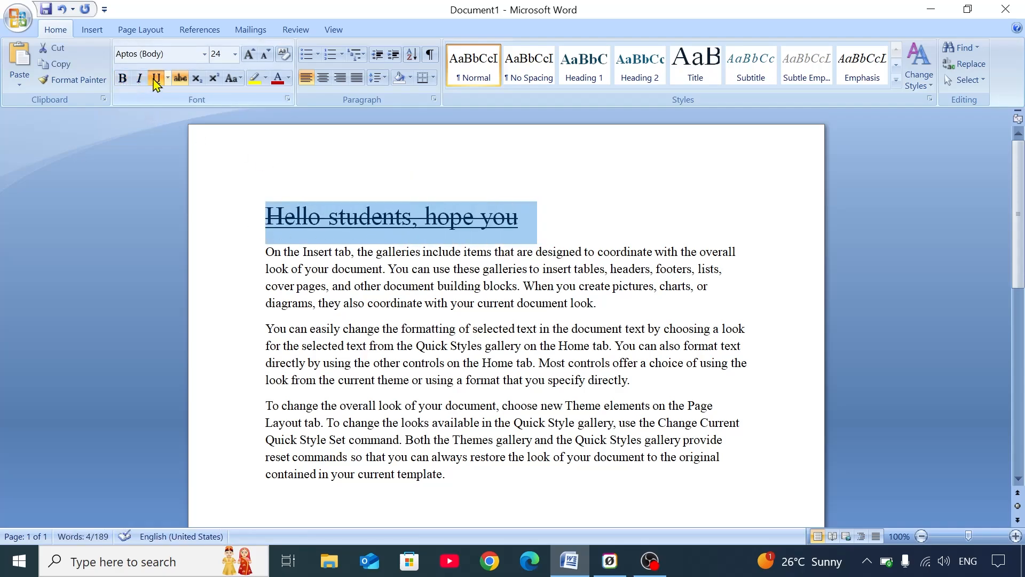
click(180, 79)
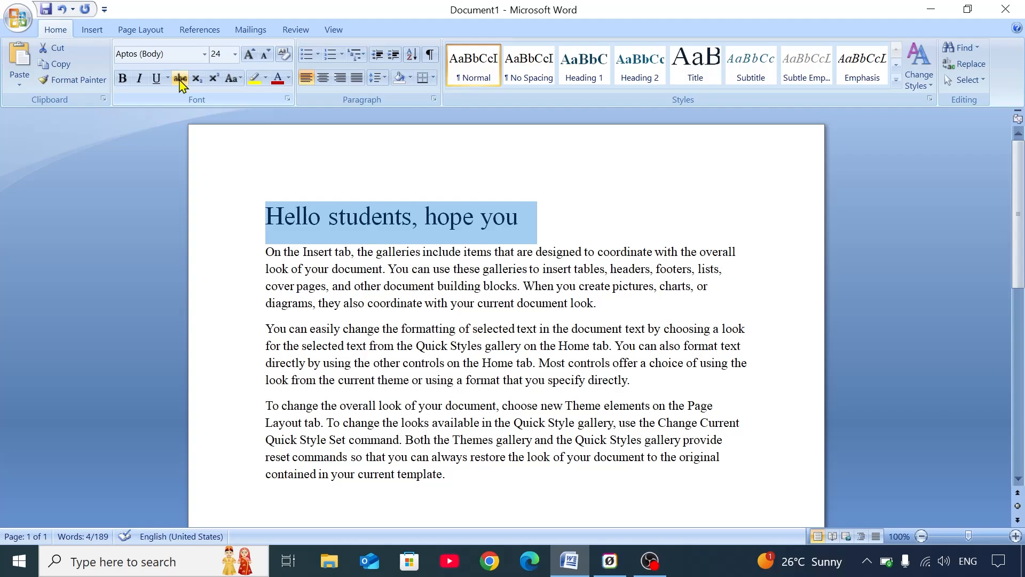
click(558, 220)
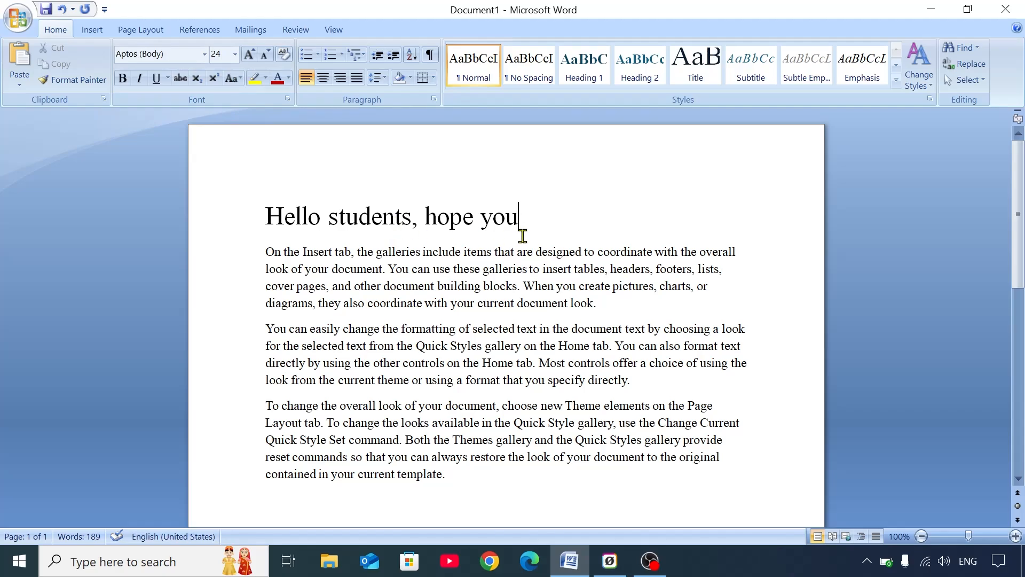
- Try subscript and superscript on the letter "o" of "you" in the greeting, undoing each one
drag(491, 217, 503, 218)
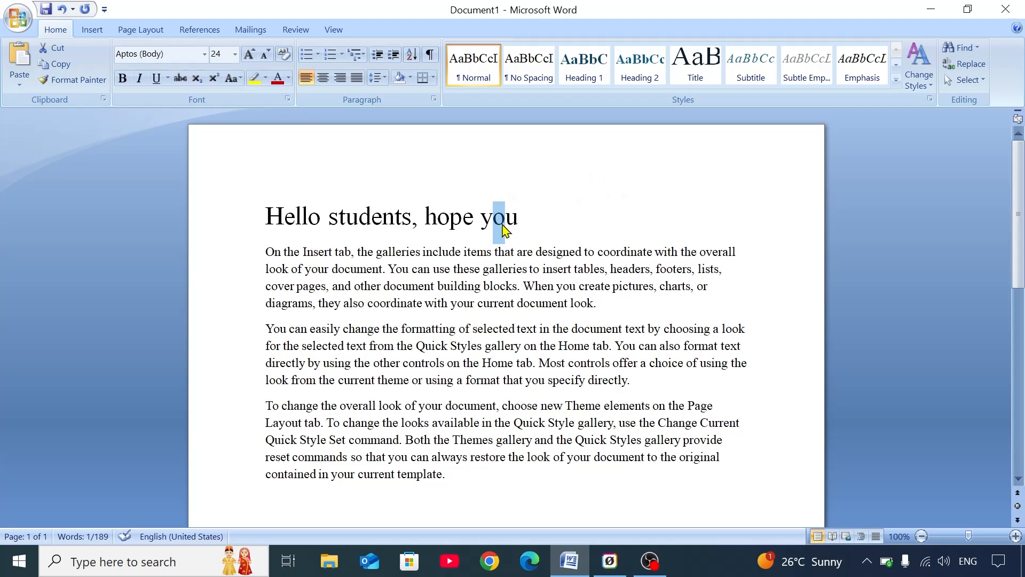
click(197, 80)
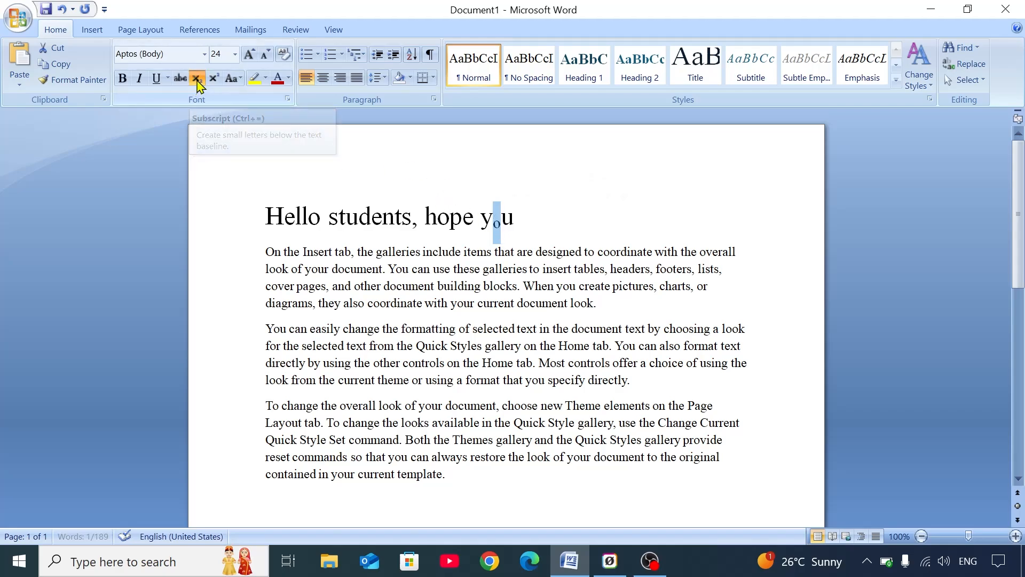
click(519, 227)
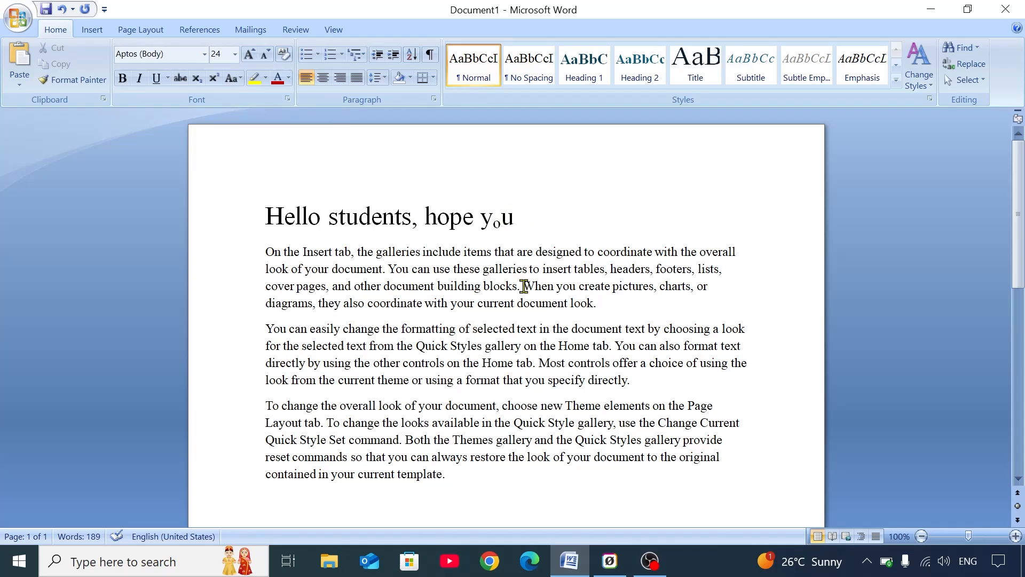
key(ctrl+z)
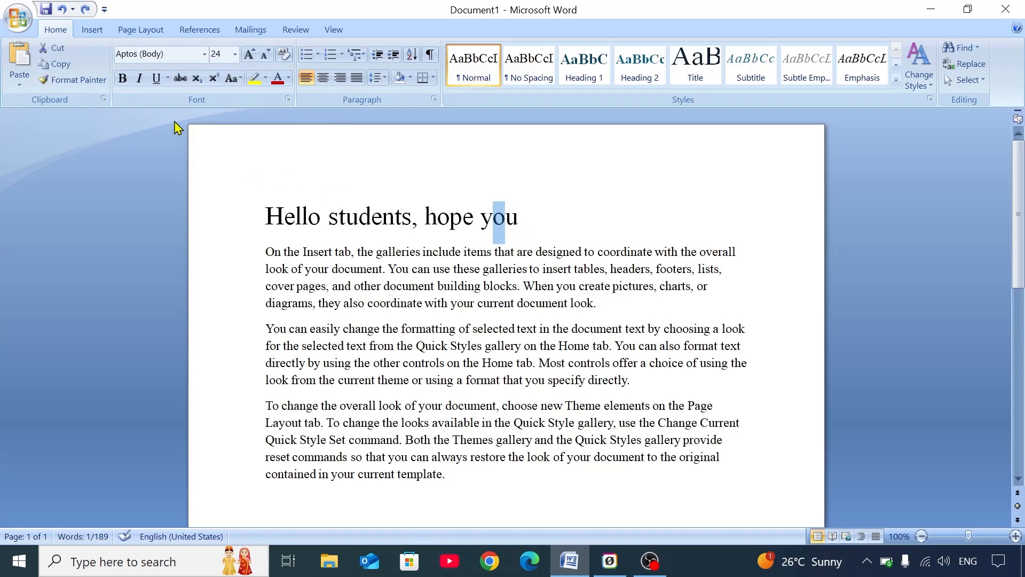
click(216, 79)
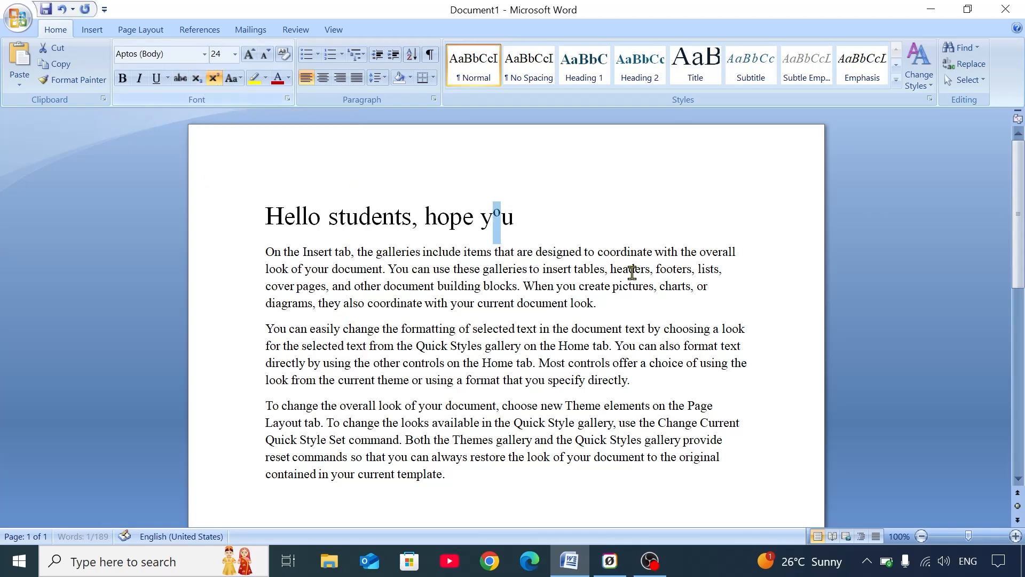
key(ctrl+z)
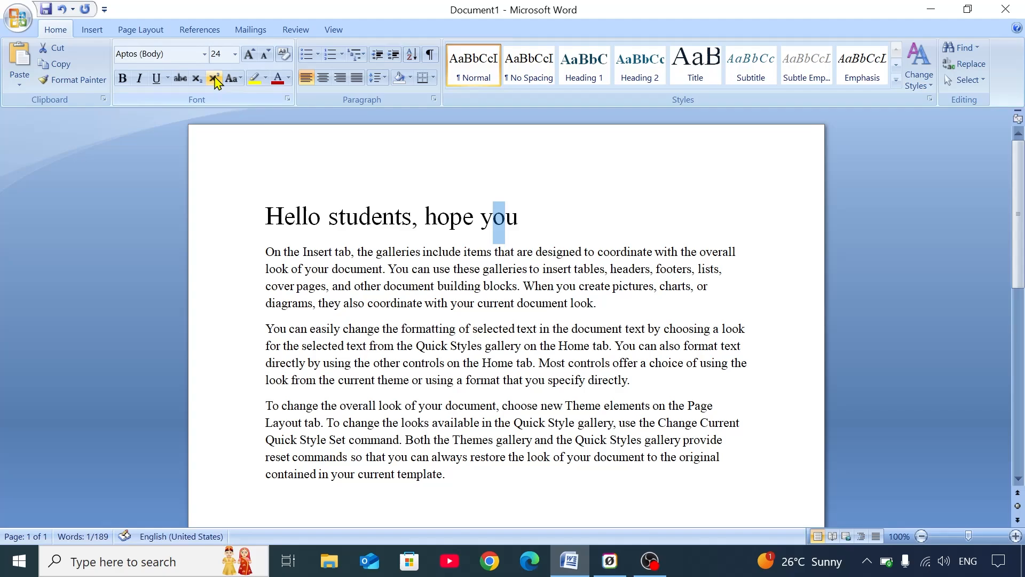
click(545, 221)
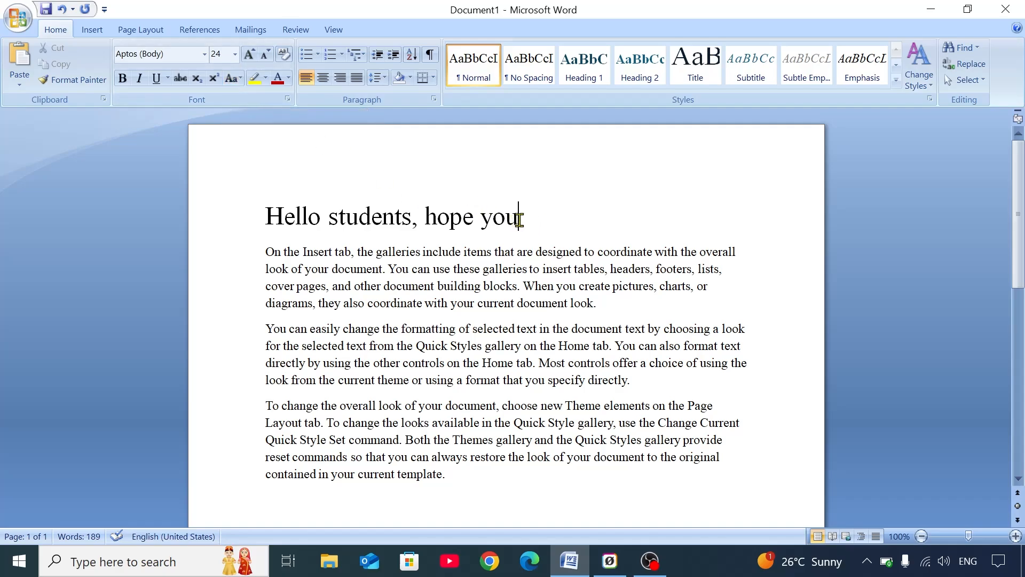
- Change the case of the whole greeting line to UPPERCASE
drag(518, 219, 265, 219)
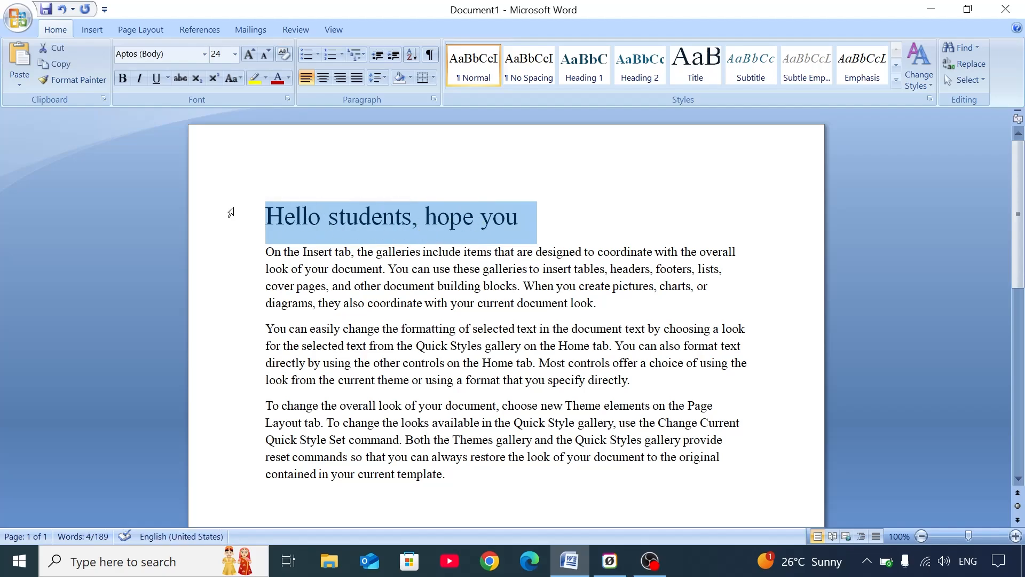
click(232, 79)
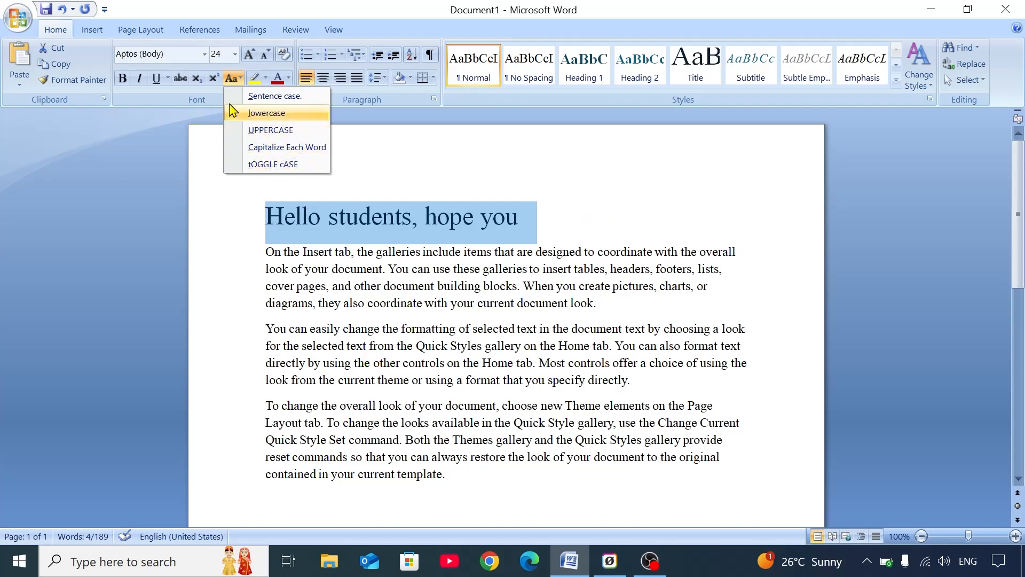
click(230, 78)
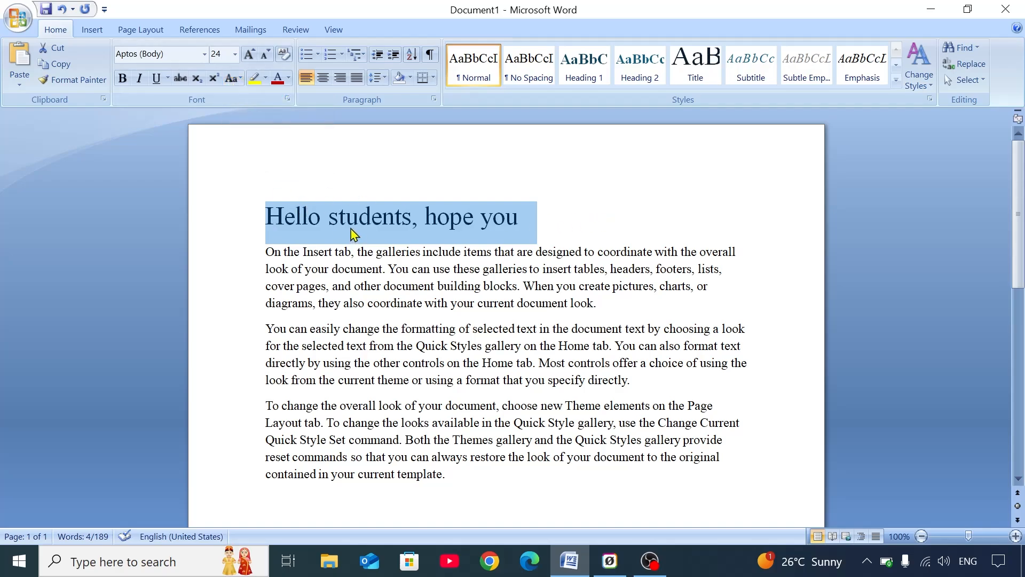
click(238, 79)
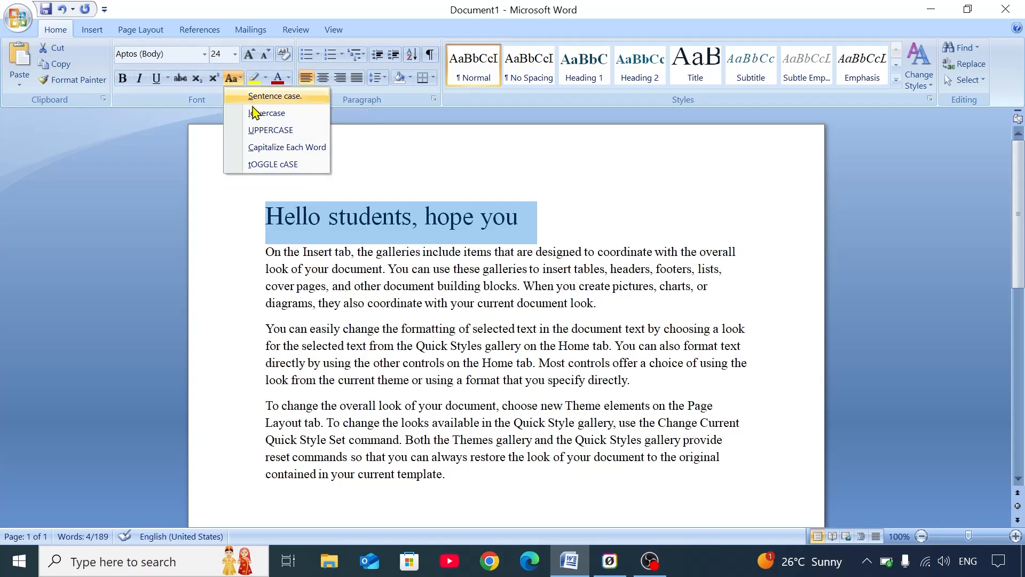
click(253, 131)
click(404, 217)
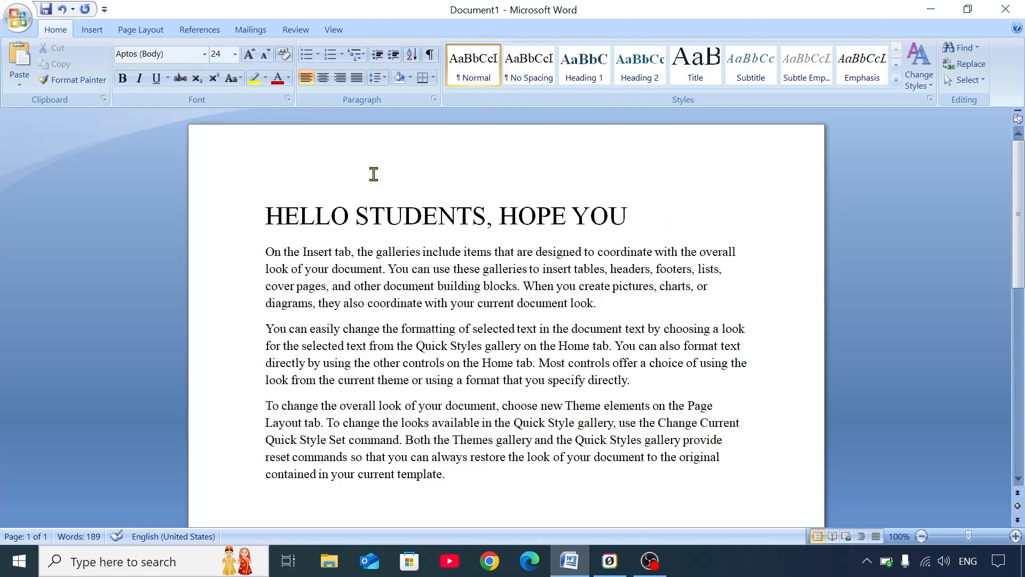
- Change the uppercase greeting to lowercase, and switch it to Capitalize Each Word
drag(622, 208, 343, 211)
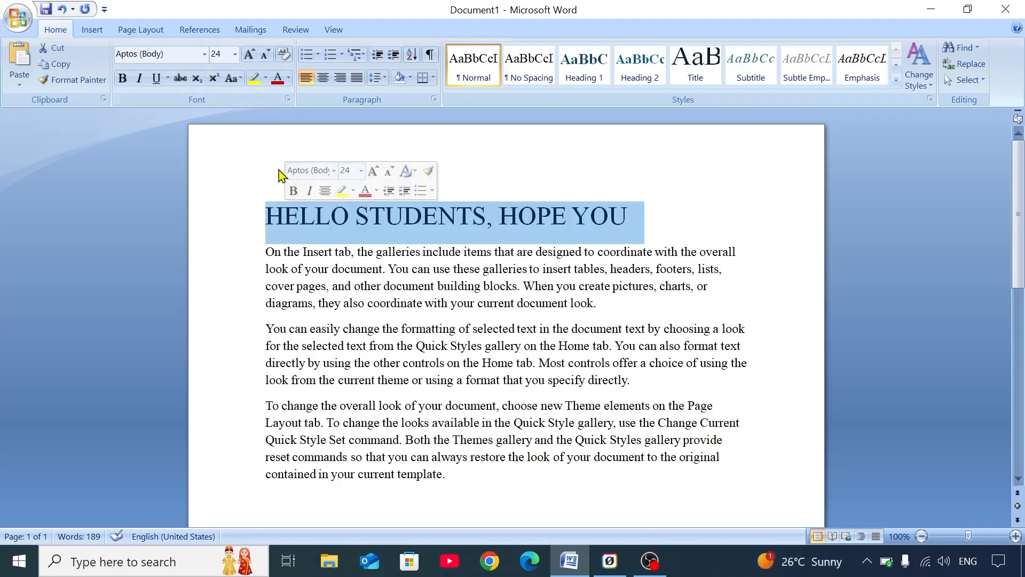
click(232, 78)
click(259, 113)
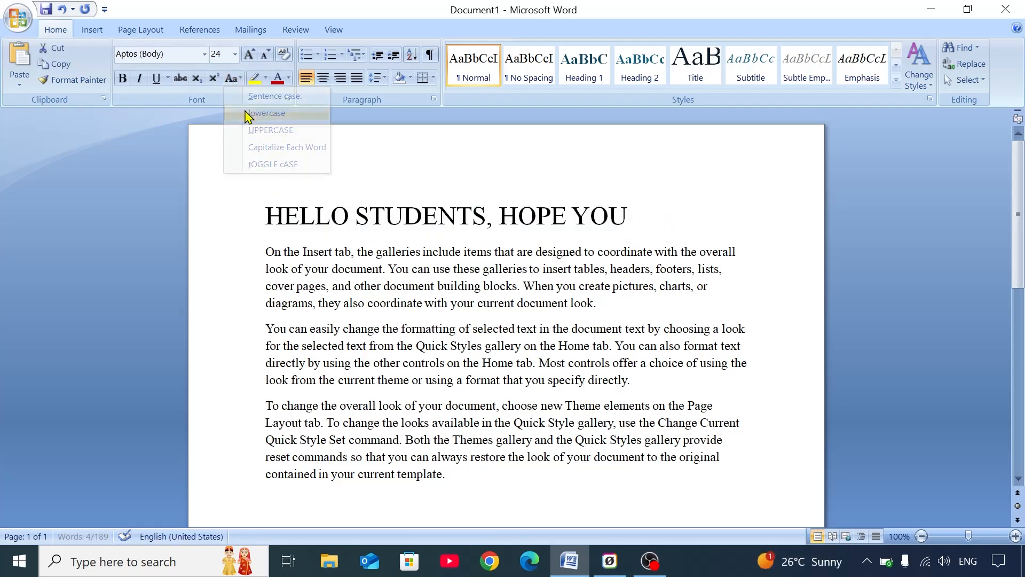
click(233, 78)
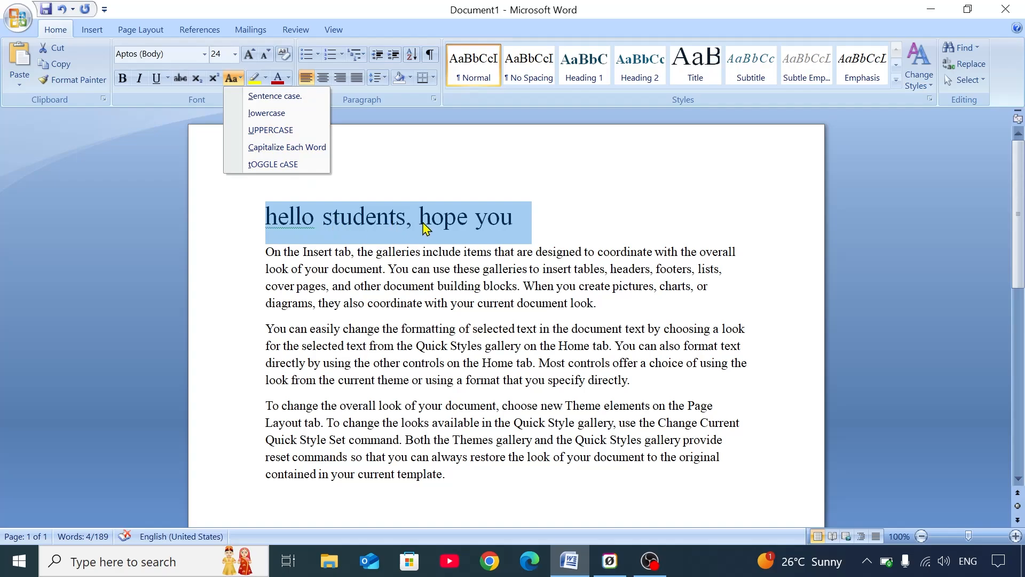
click(294, 149)
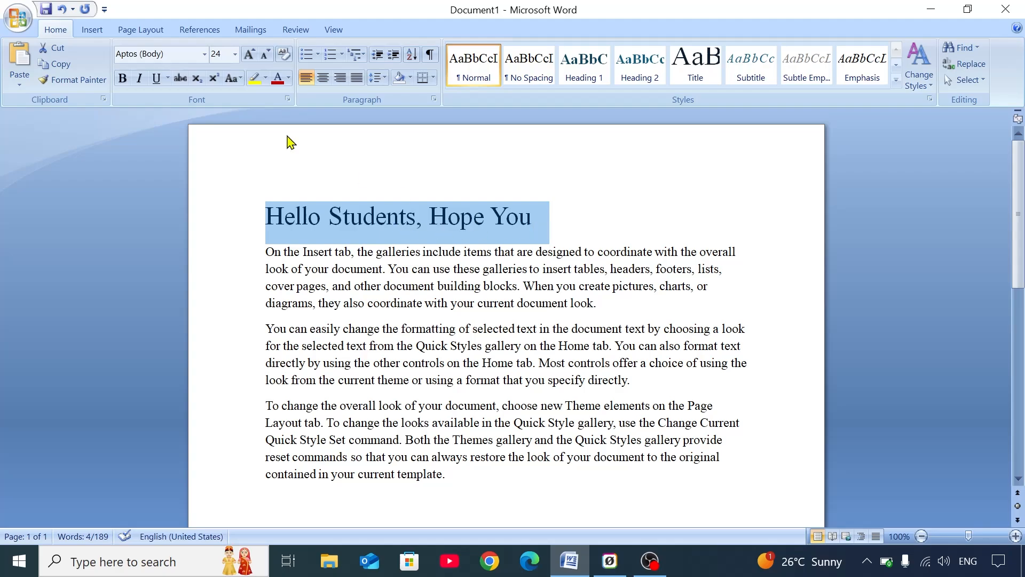
- Apply tOGGLE cASE to the greeting line
click(232, 79)
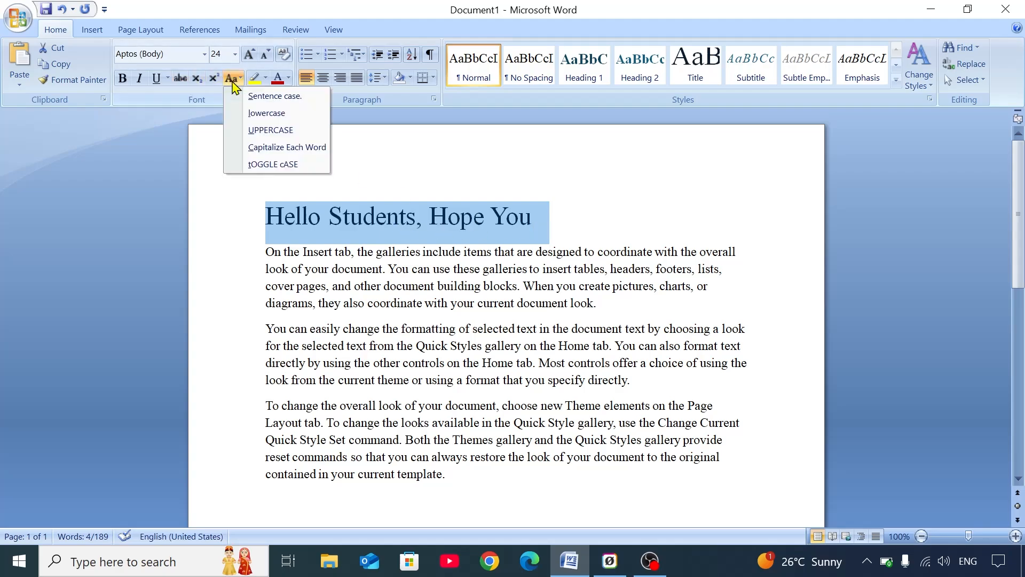
click(272, 164)
click(325, 207)
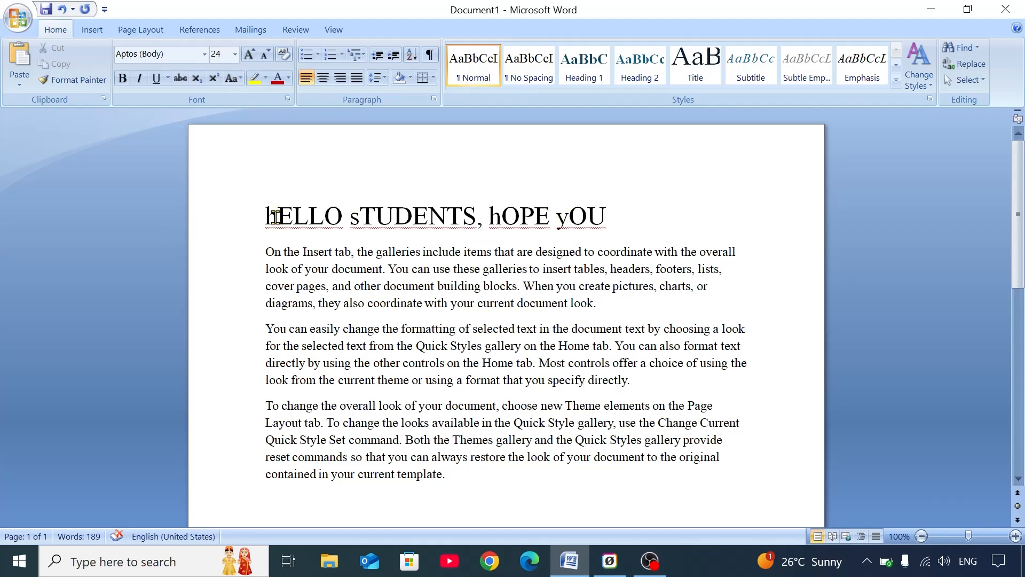
- Change the case of the toggled greeting line to Capitalize Each Word
drag(612, 216, 286, 222)
click(233, 78)
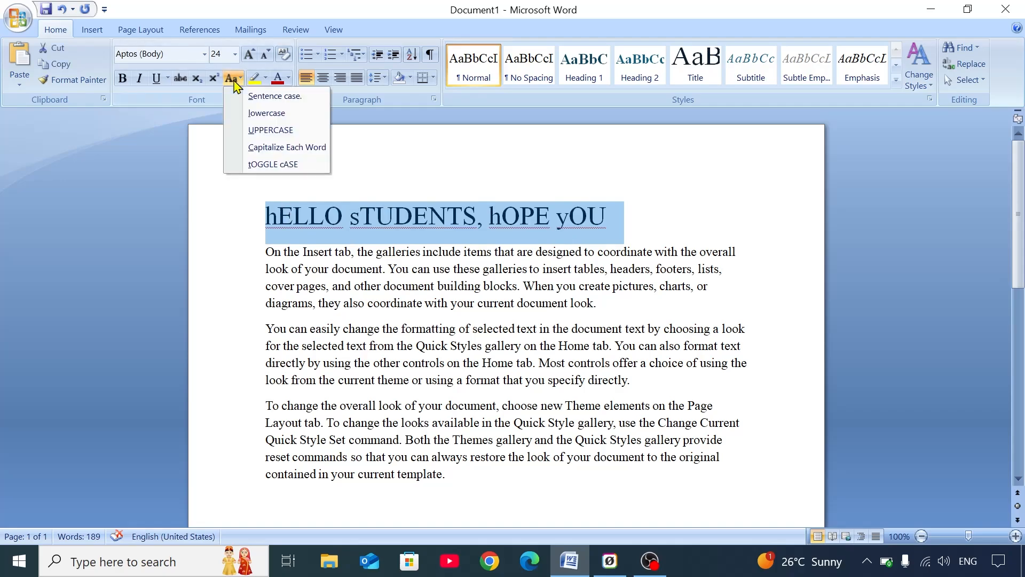
click(255, 147)
click(562, 218)
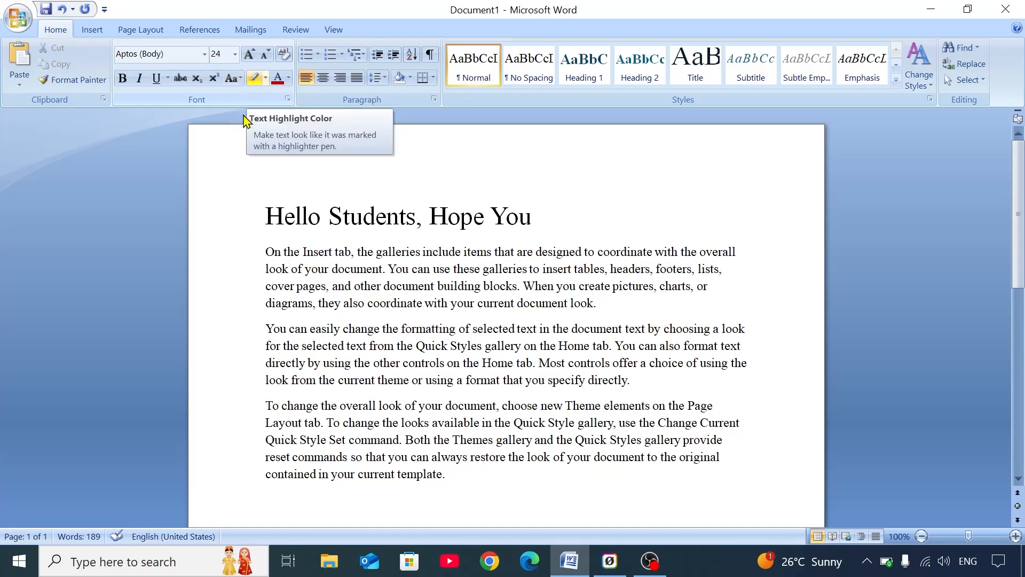
- Highlight the greeting "Hello Students, Hope You" in red
drag(538, 220, 299, 217)
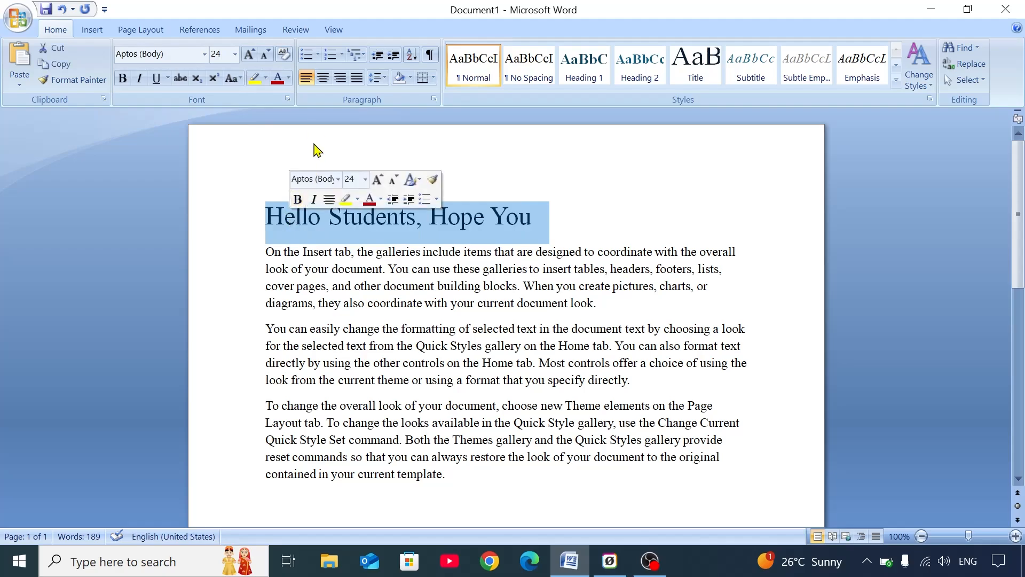
click(265, 78)
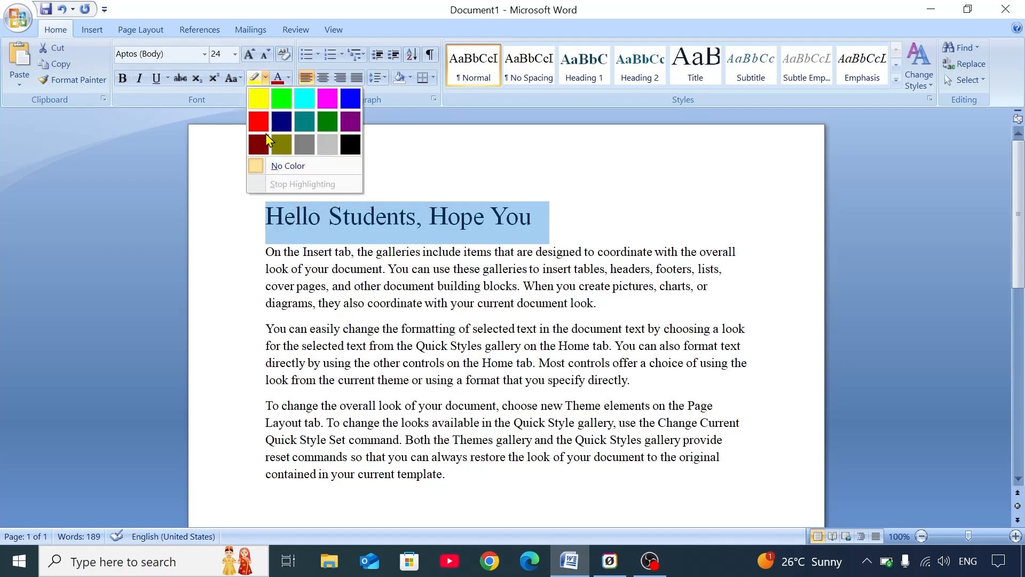
click(259, 121)
click(386, 219)
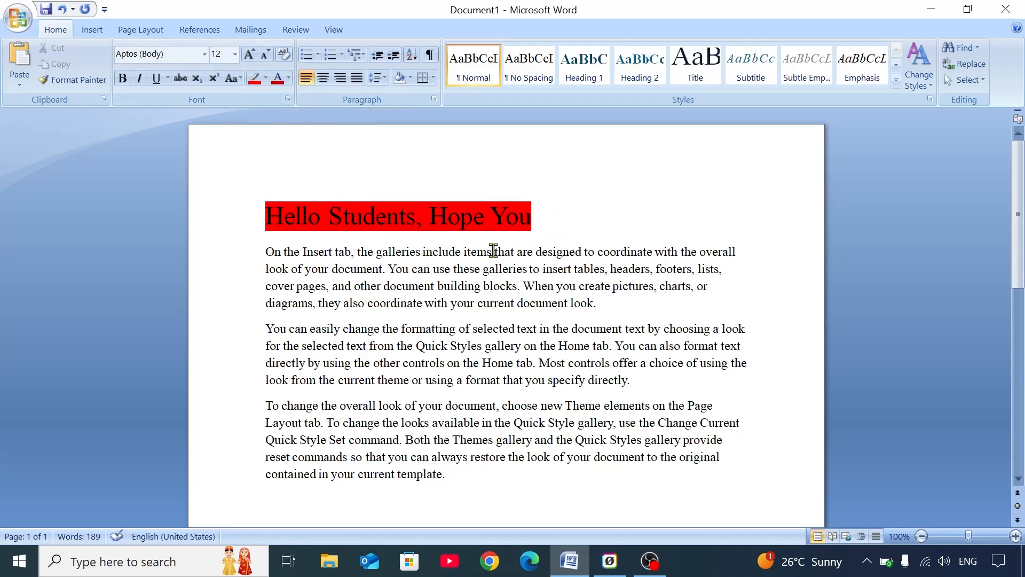
- Separate "On the Insert tab," from the rest of its paragraph with two paragraph breaks, and color that phrase green
key(Return)
key(Return)
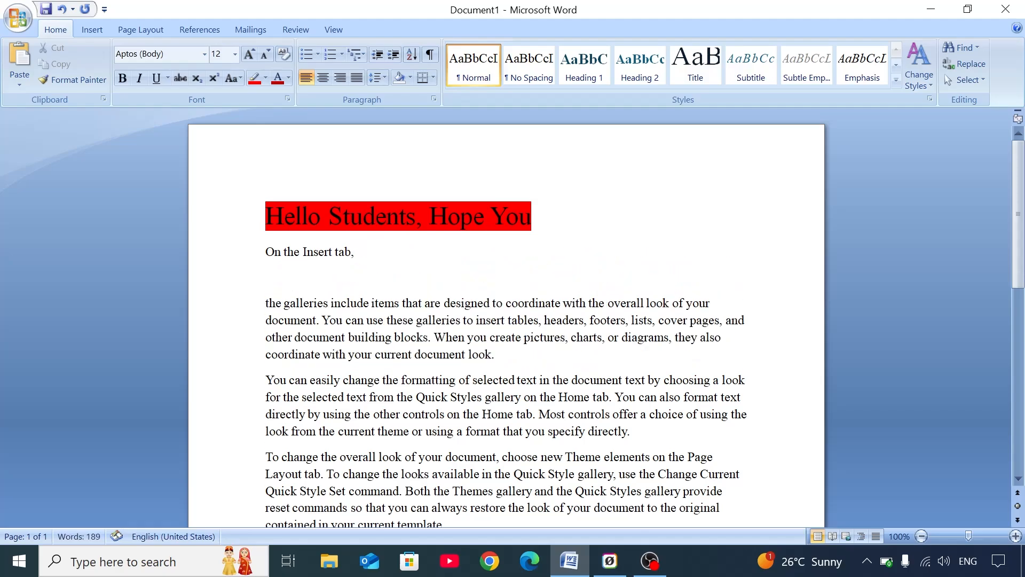
drag(358, 252, 242, 250)
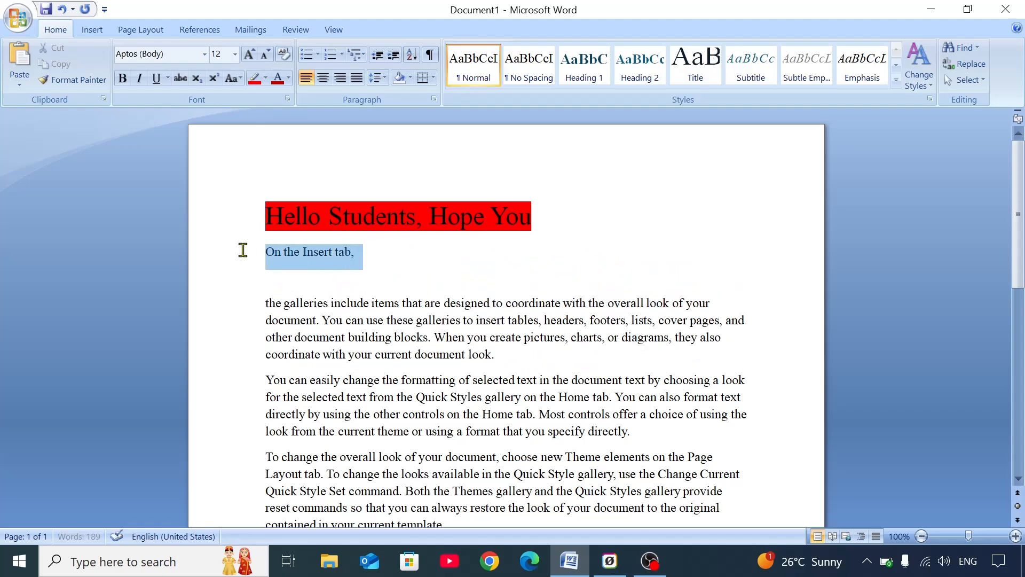
click(288, 78)
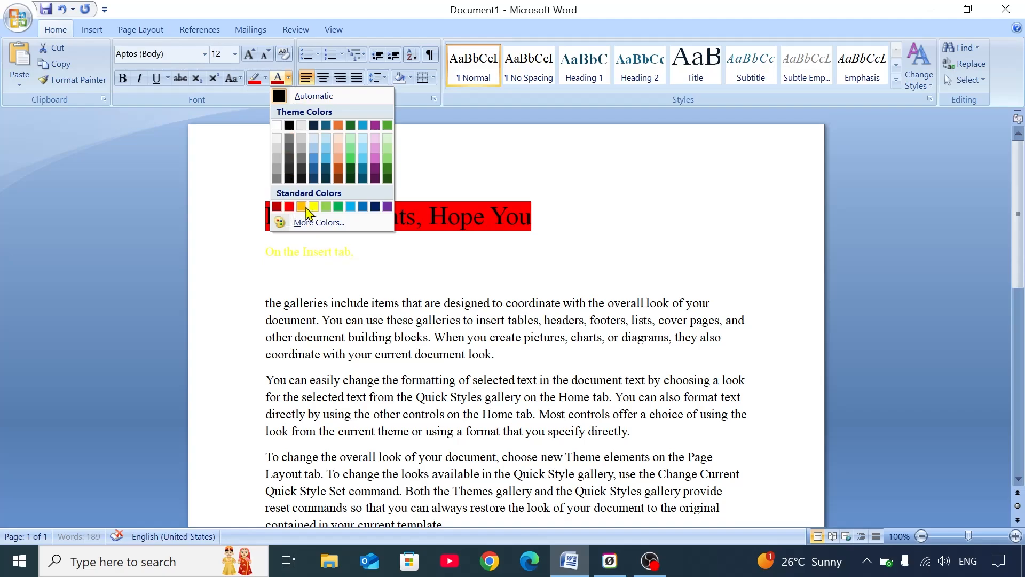
click(338, 206)
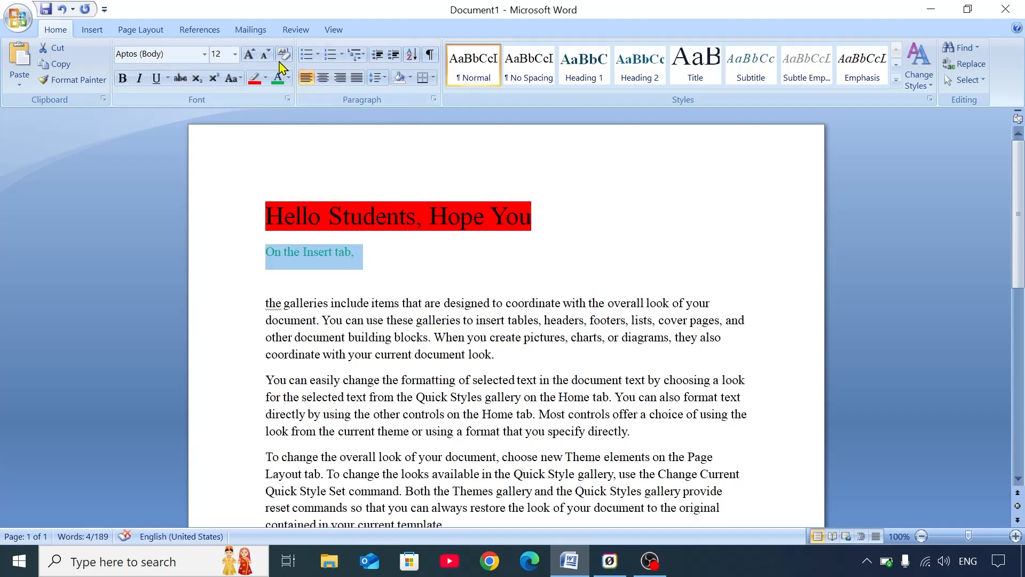
- Set the font size of the green phrase "On the Insert tab," to 24
click(235, 53)
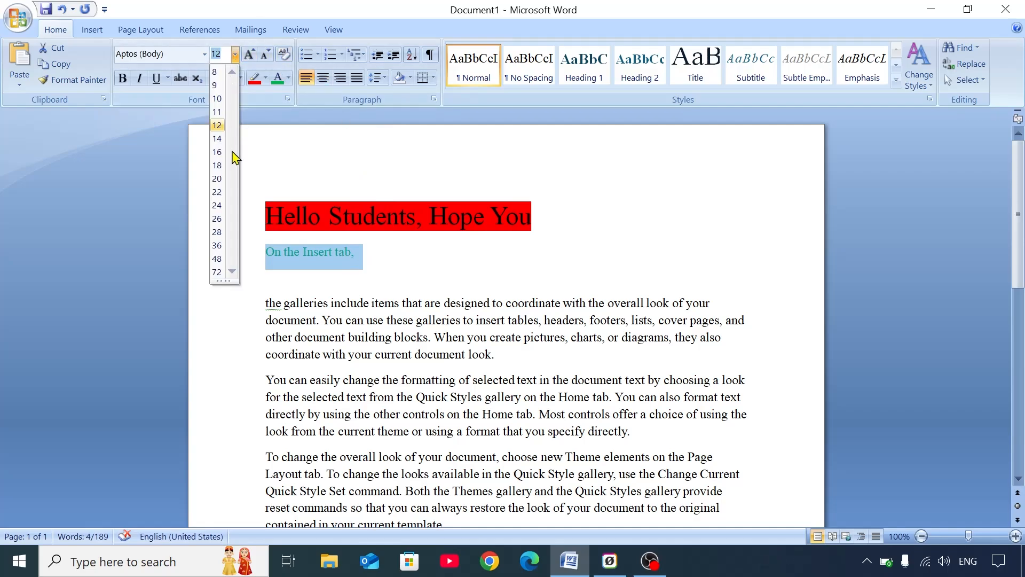
click(219, 205)
click(344, 258)
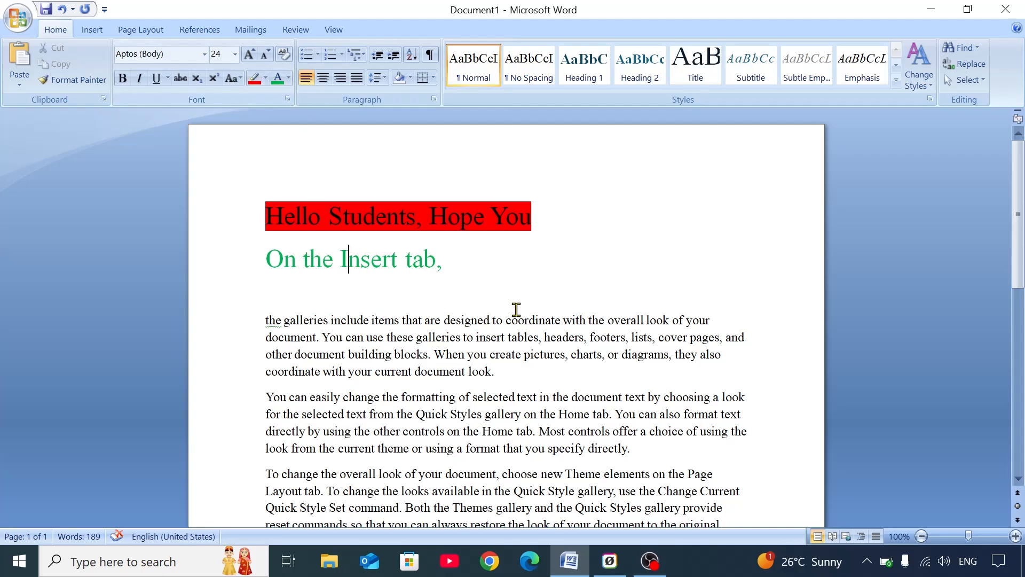
- Enter the test text "hghgvgh" on a new line below "On the Insert tab," and delete that line
key(super+e)
key(Return)
key(Return)
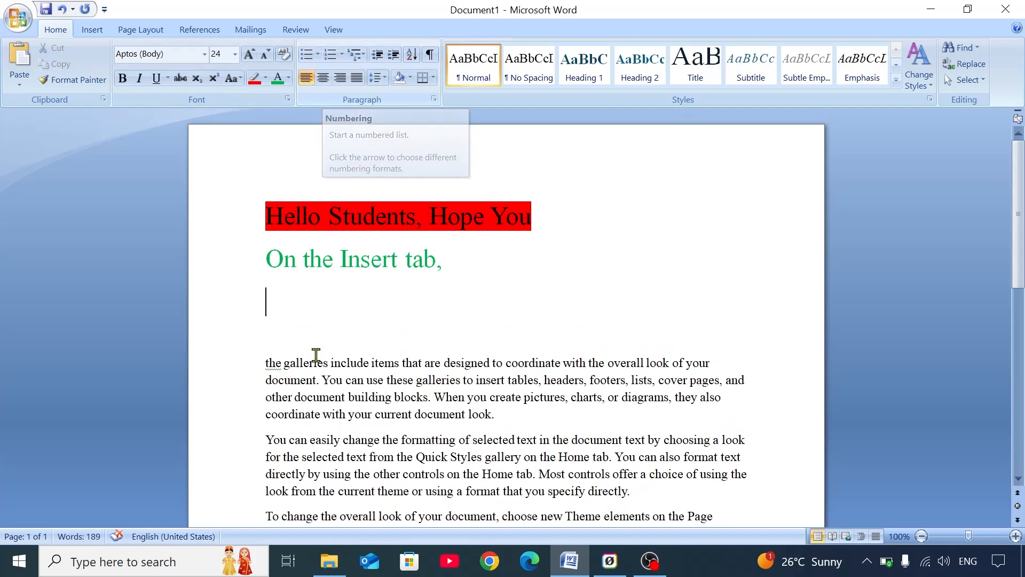
key(BackSpace)
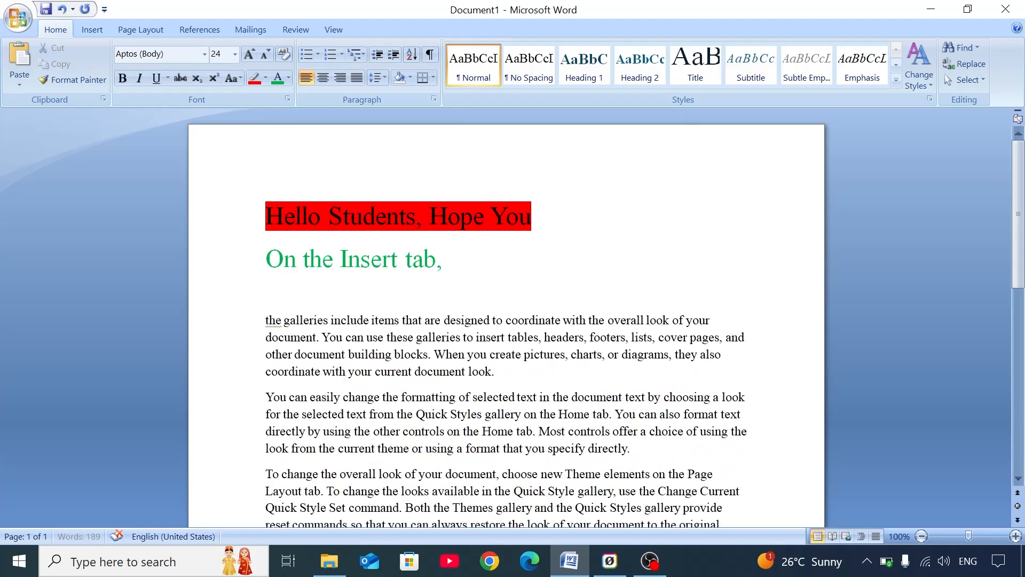
key(Return)
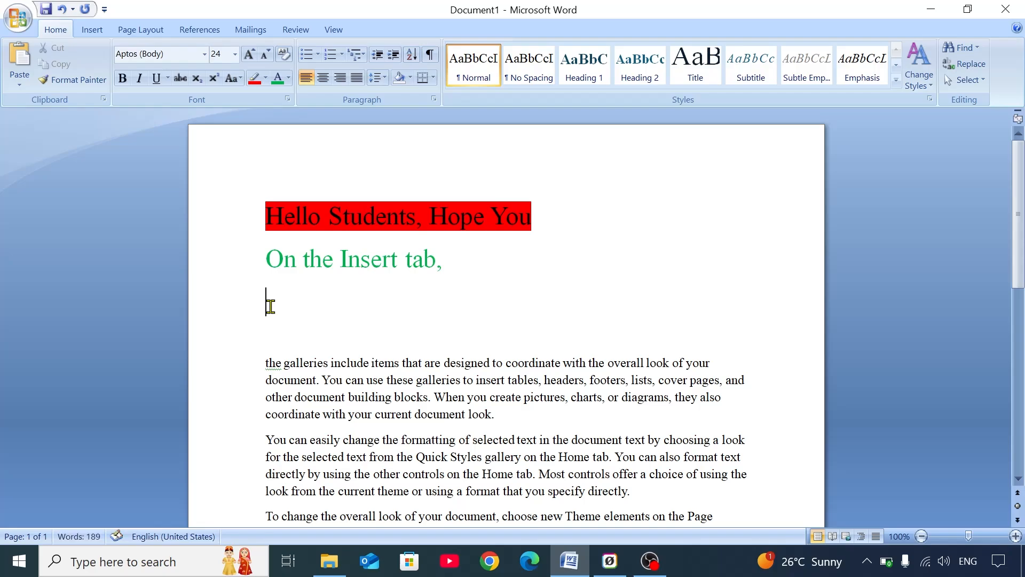
text(hghgvgh)
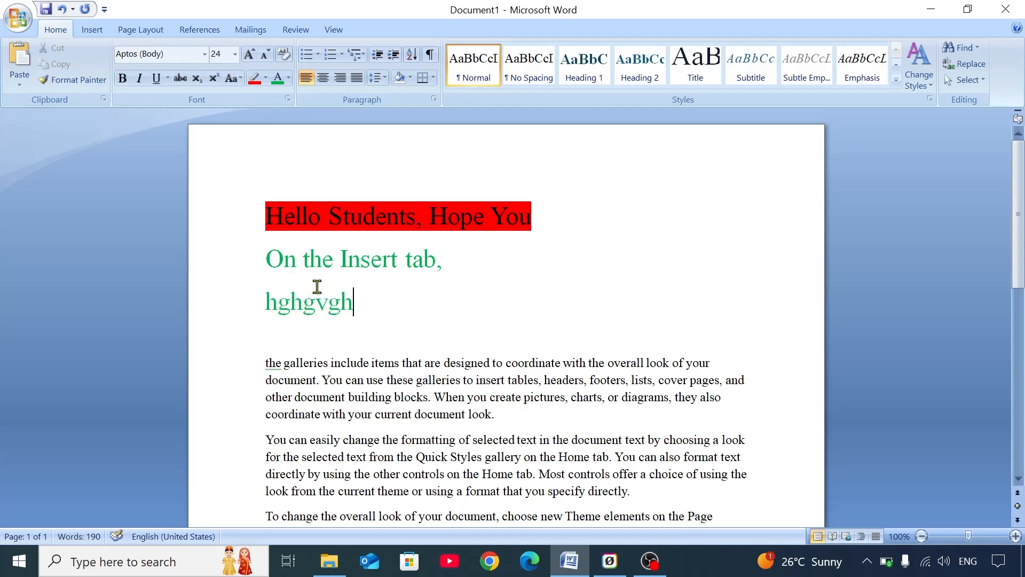
drag(409, 311, 268, 297)
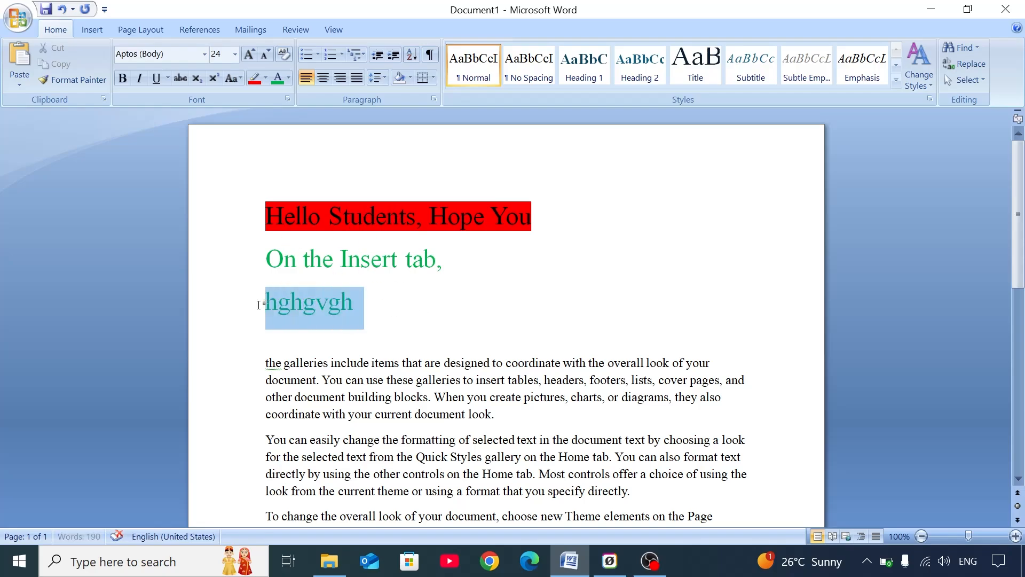
key(BackSpace)
key(BackSpace)
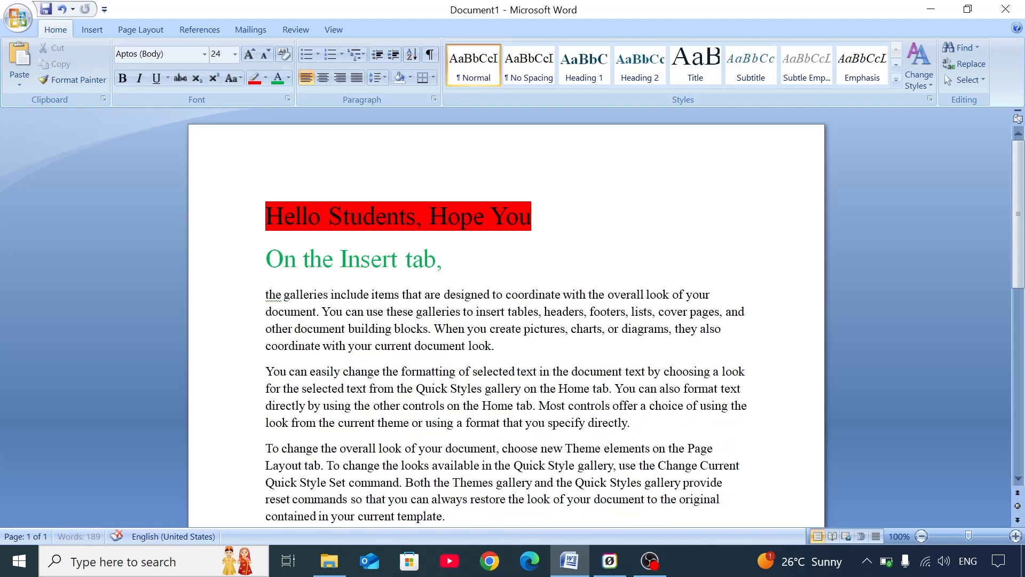
- Create a bulleted list with the items 1, 2, 3, 4 and 5 on a new Normal-style line below "On the Insert tab,"
key(Return)
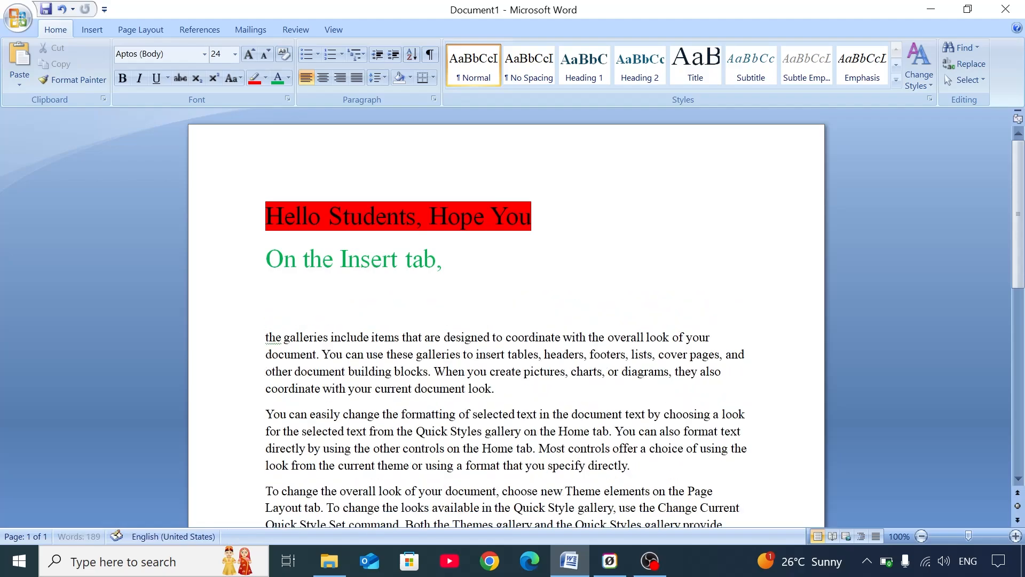
click(473, 66)
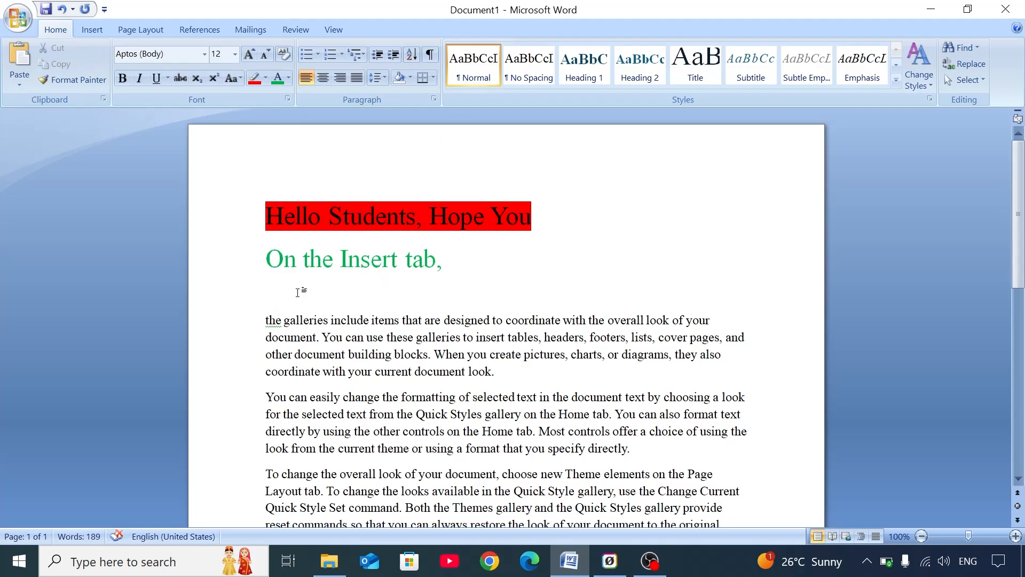
click(308, 56)
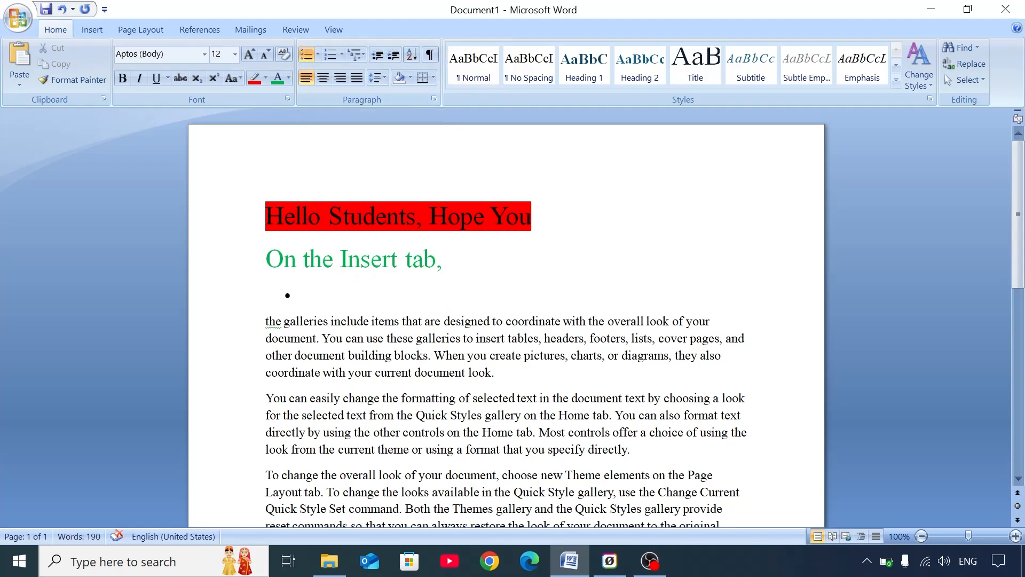
text(1)
key(Return)
text(2)
key(Return)
text(3)
key(Return)
text(4)
key(Return)
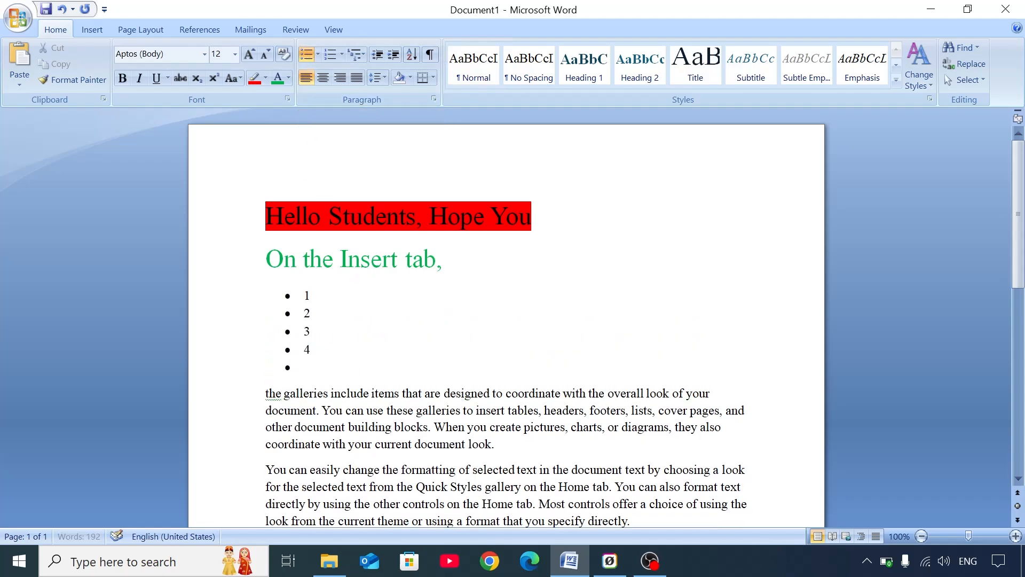
text(4)
key(BackSpace)
text(5)
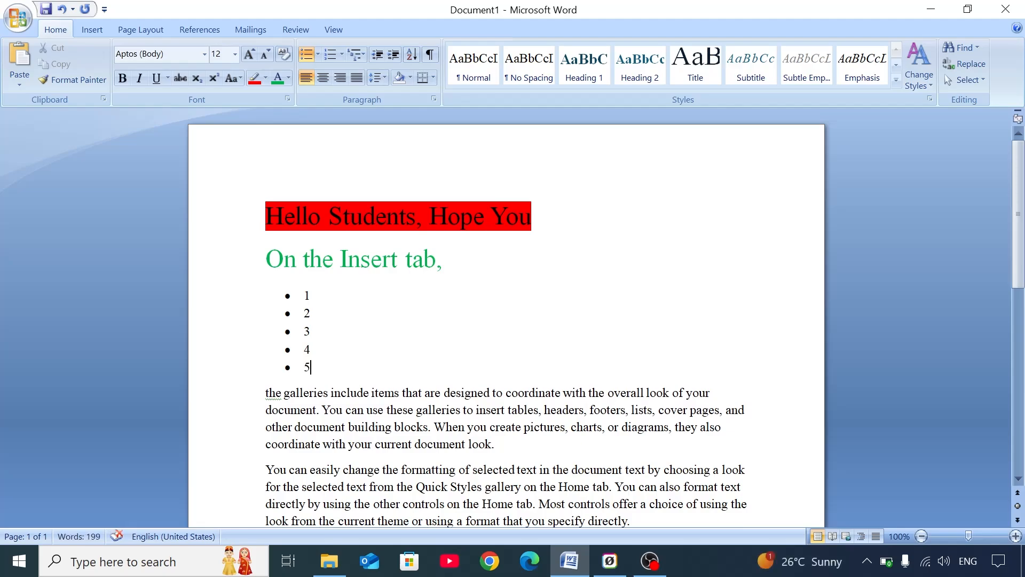
- Delete the bulleted list and insert an empty line in its place above "the galleries include"
drag(336, 374, 293, 293)
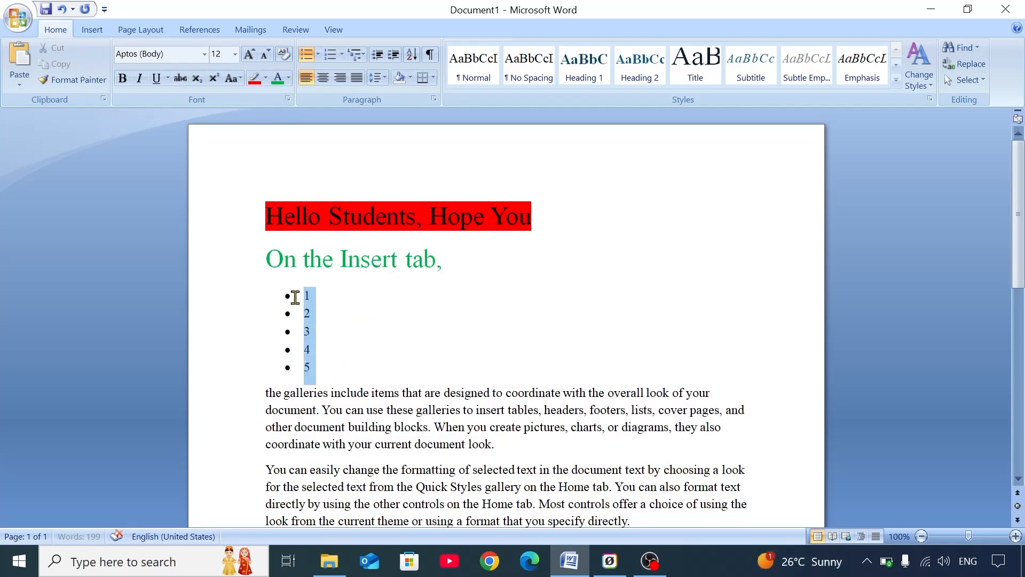
key(Delete)
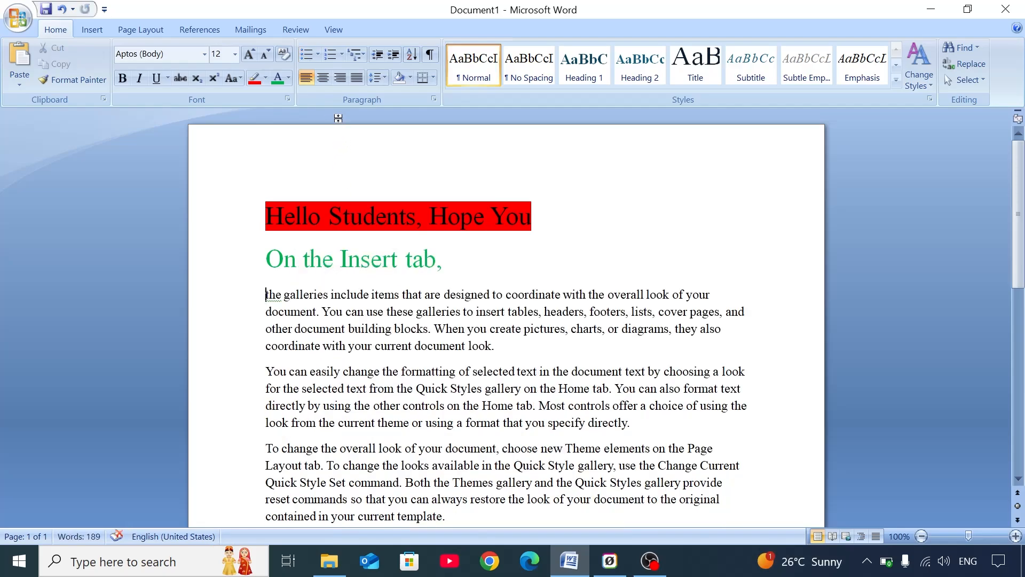
key(Return)
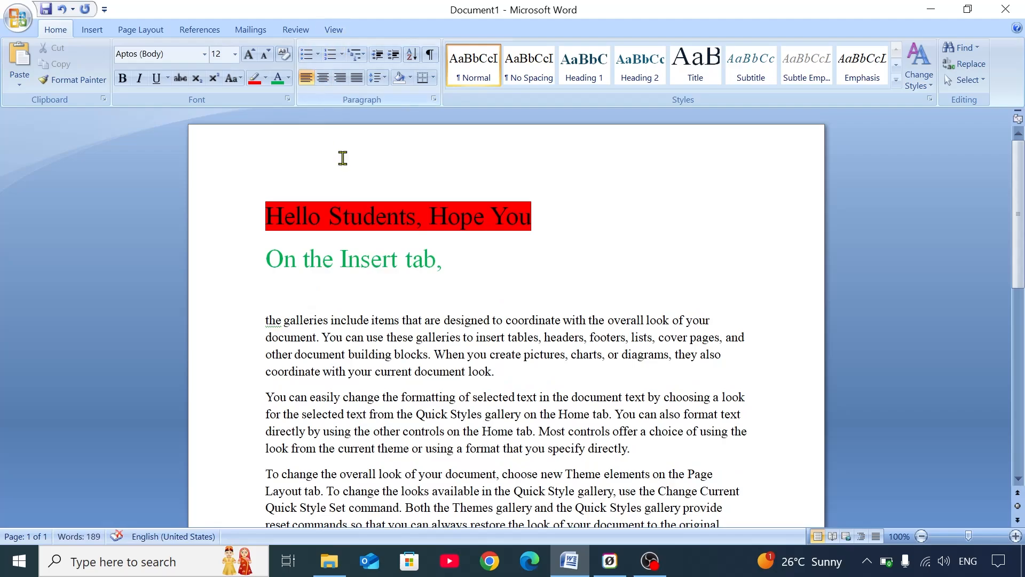
- Create a numbered list on the empty line with the items F, G, G, G, G and g
click(331, 55)
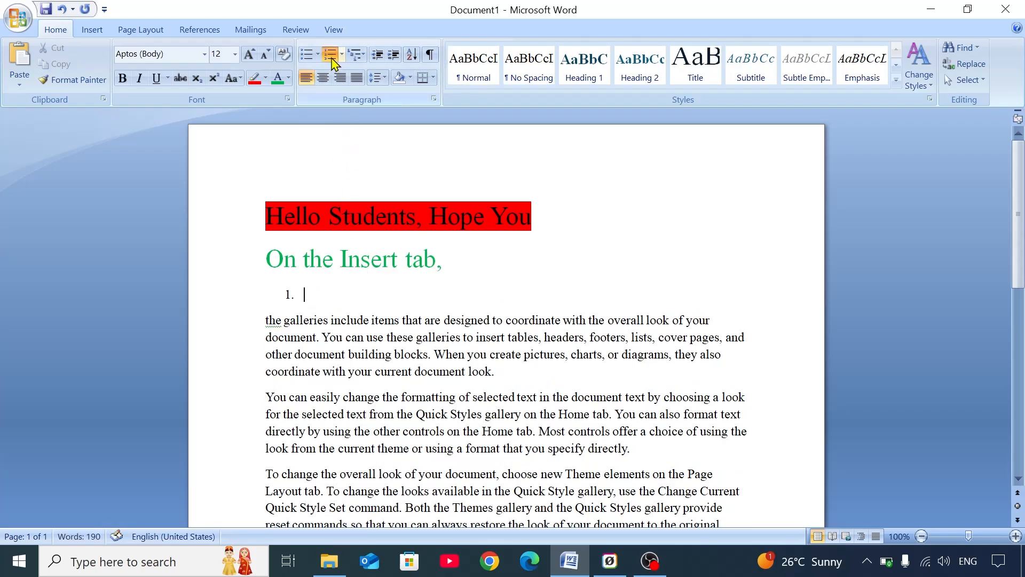
text(F)
key(Return)
text(G)
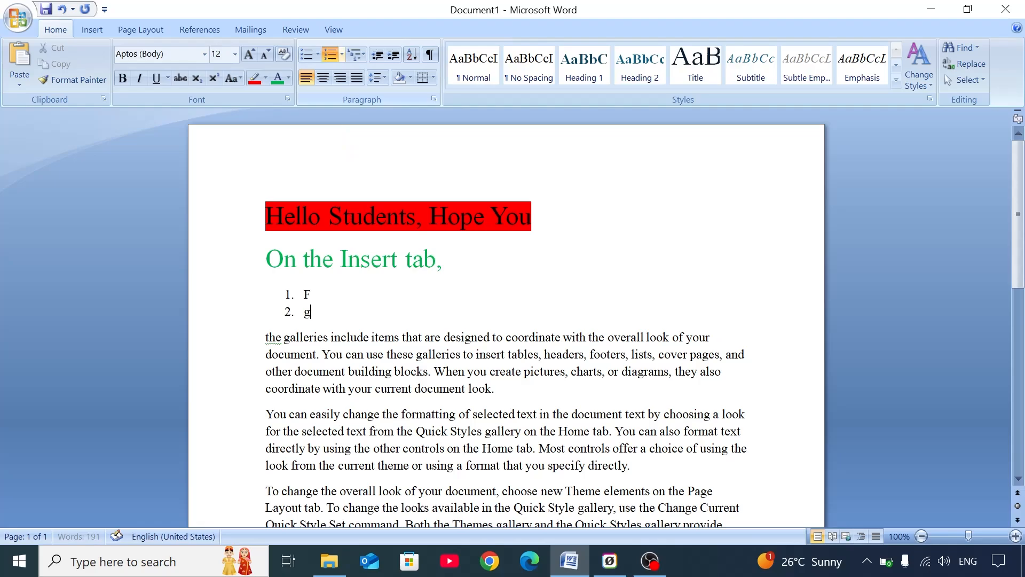
key(Return)
text(G)
key(Return)
text(G)
key(Return)
text(G)
key(Return)
text(g)
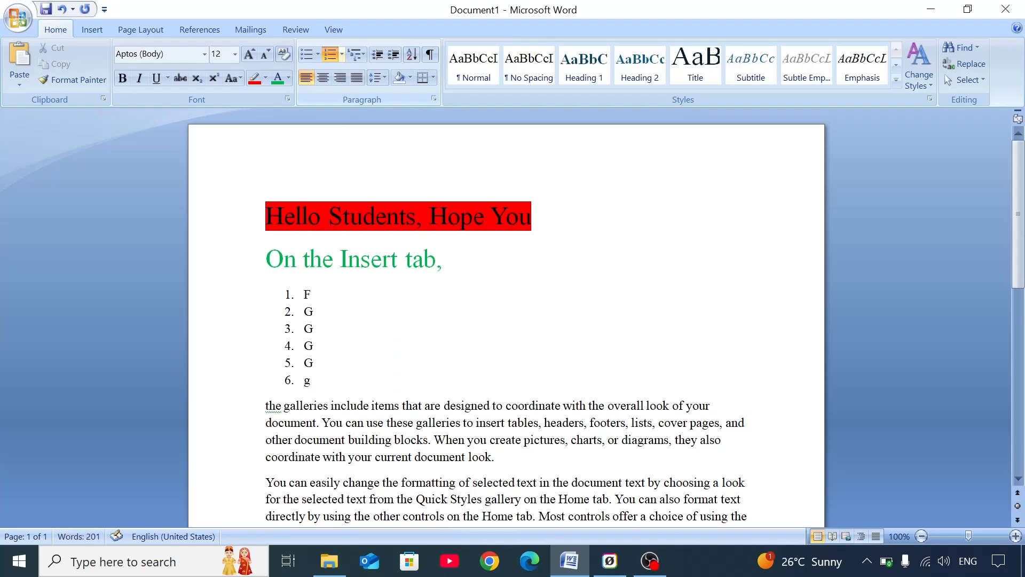
- Delete the numbered list, leaving an empty line, and look over the multilevel list styles without applying one
drag(315, 382, 299, 293)
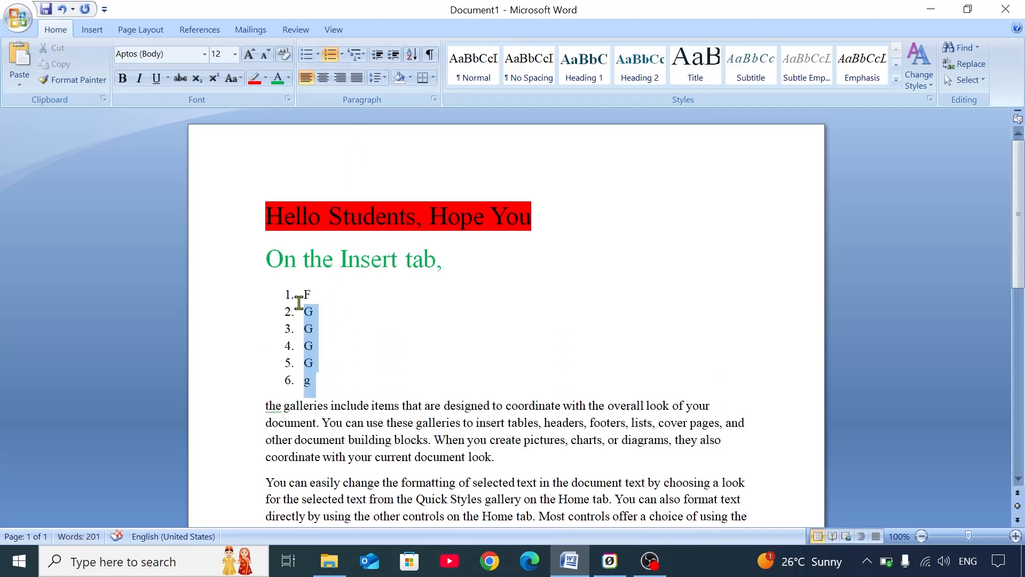
key(Delete)
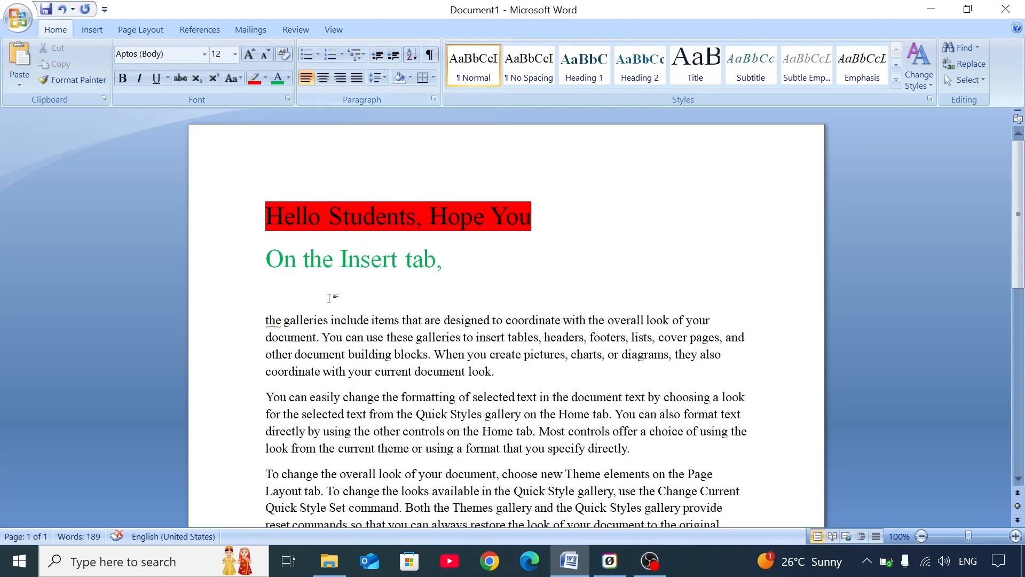
click(357, 55)
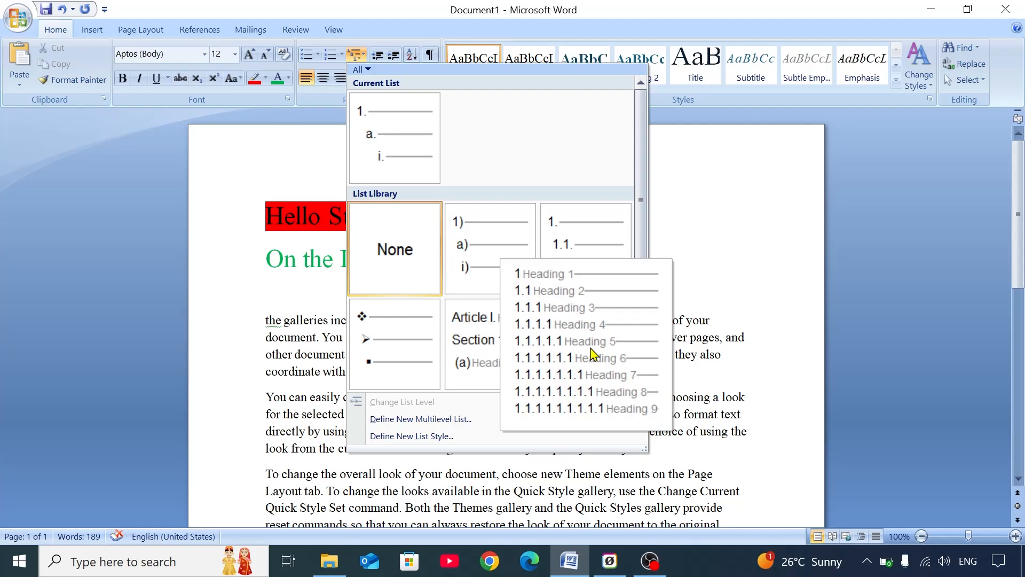
click(299, 288)
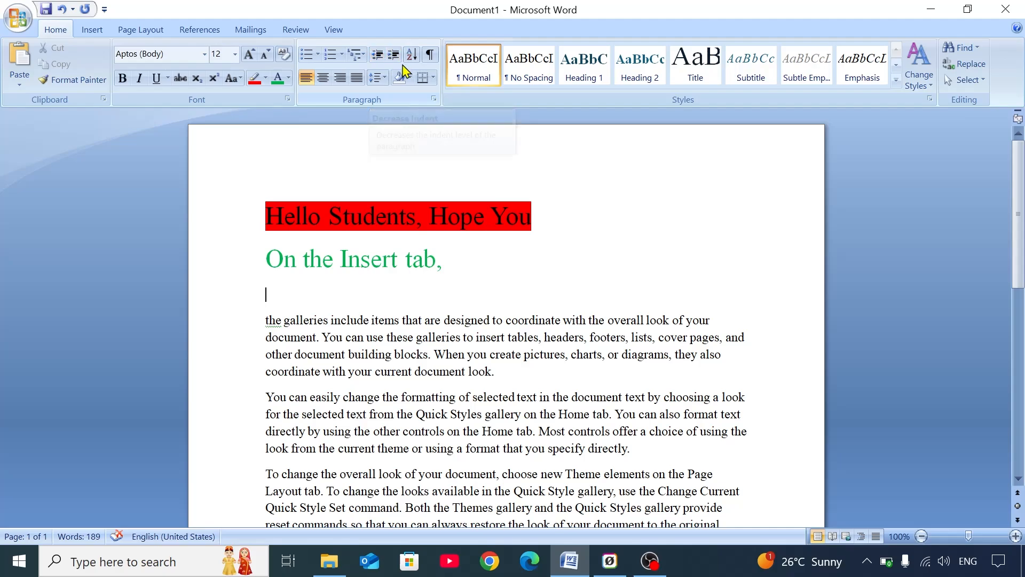
- Increase the indent of the paragraph starting "the galleries include" by two levels, and decrease it by two levels again
click(337, 335)
scroll(339, 264, down, 1)
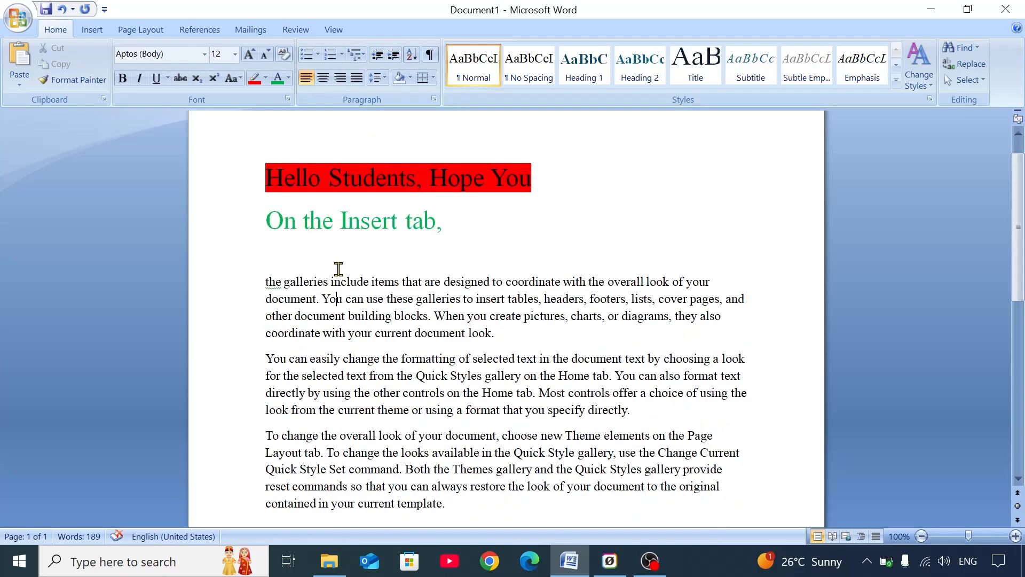
click(266, 280)
click(394, 55)
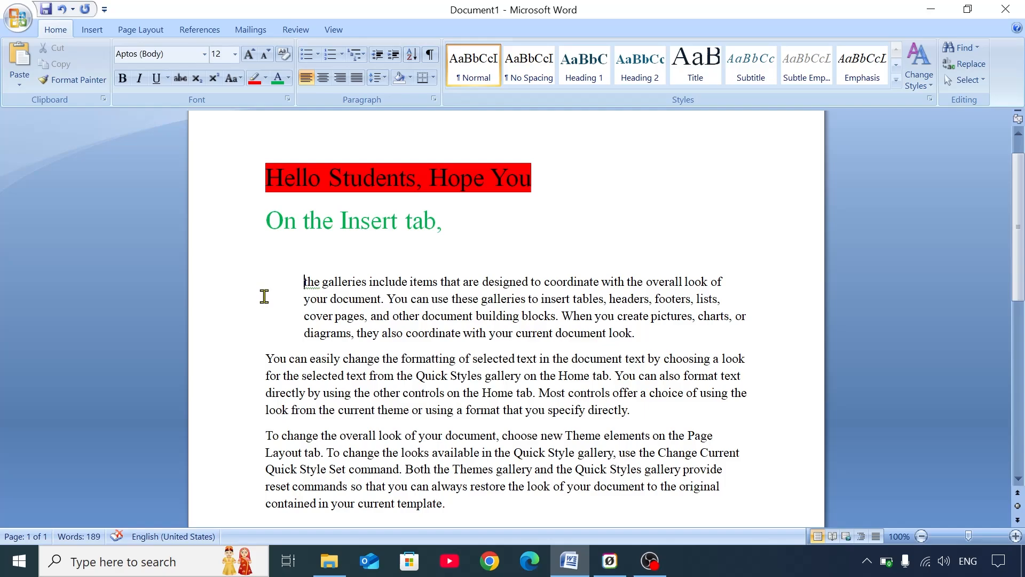
click(394, 56)
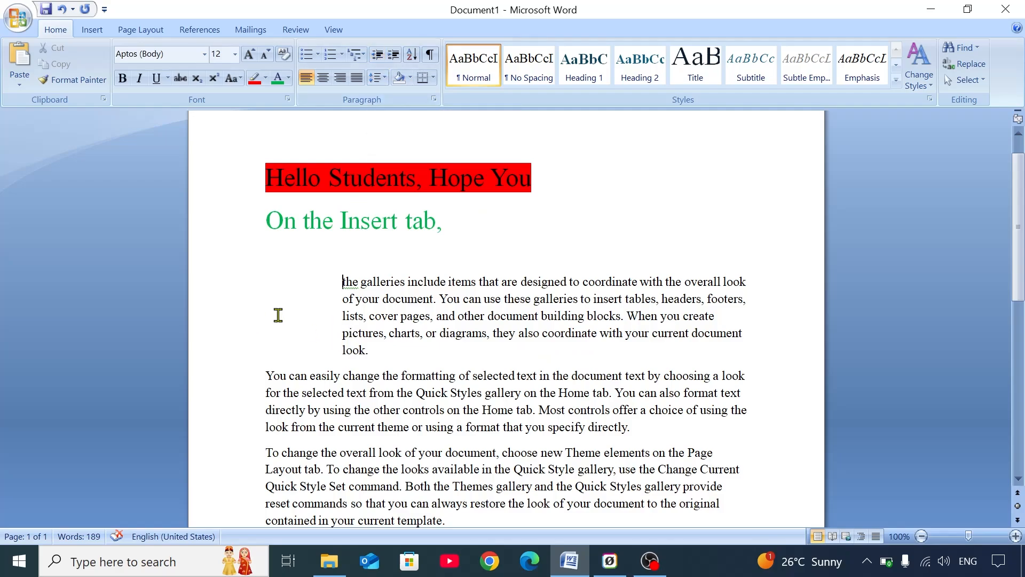
click(378, 56)
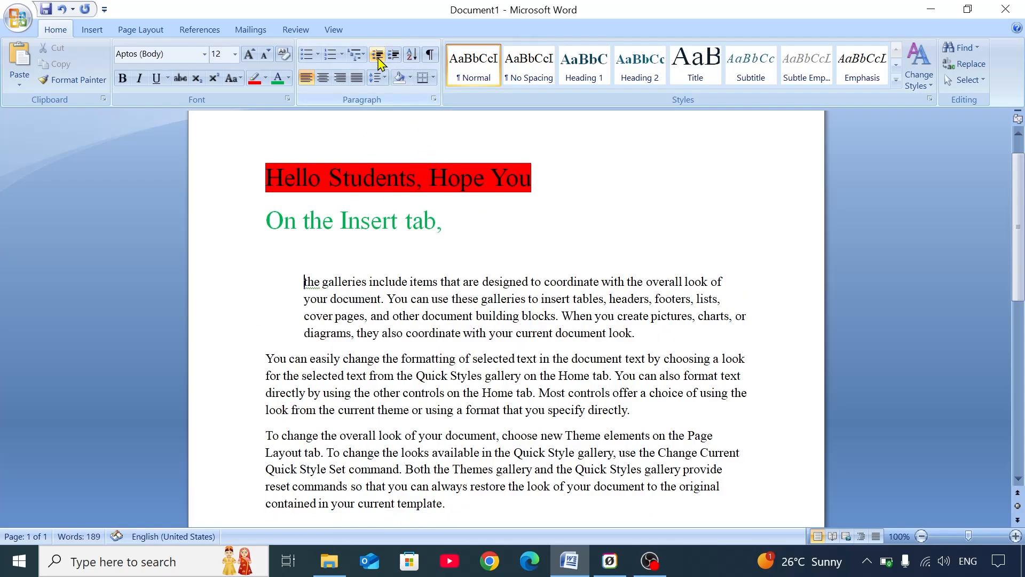
click(377, 55)
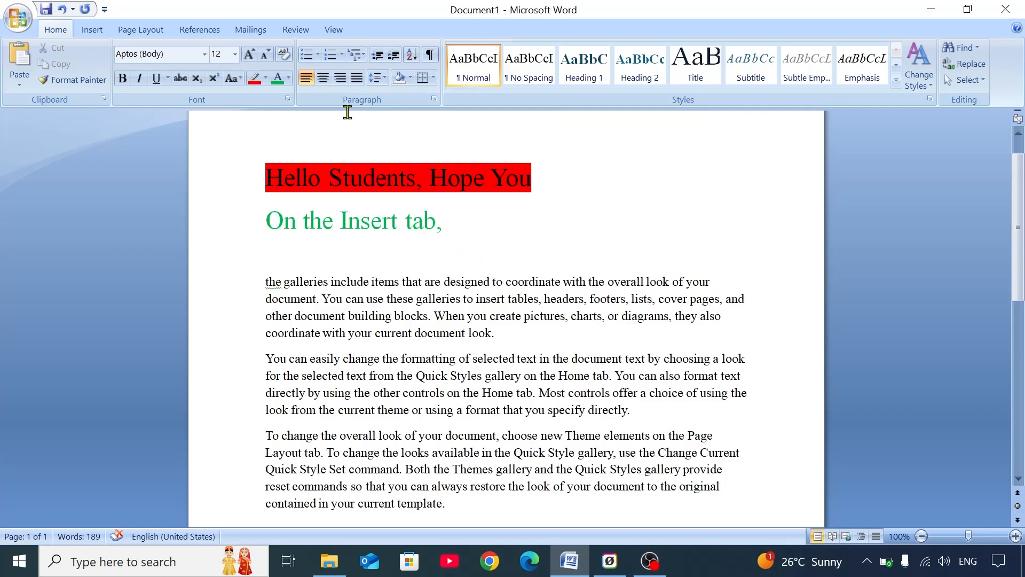
- Create a bulleted list with the items 2, 4, 5, 1, 6 and 7 on the empty line below "On the Insert tab,"
click(330, 54)
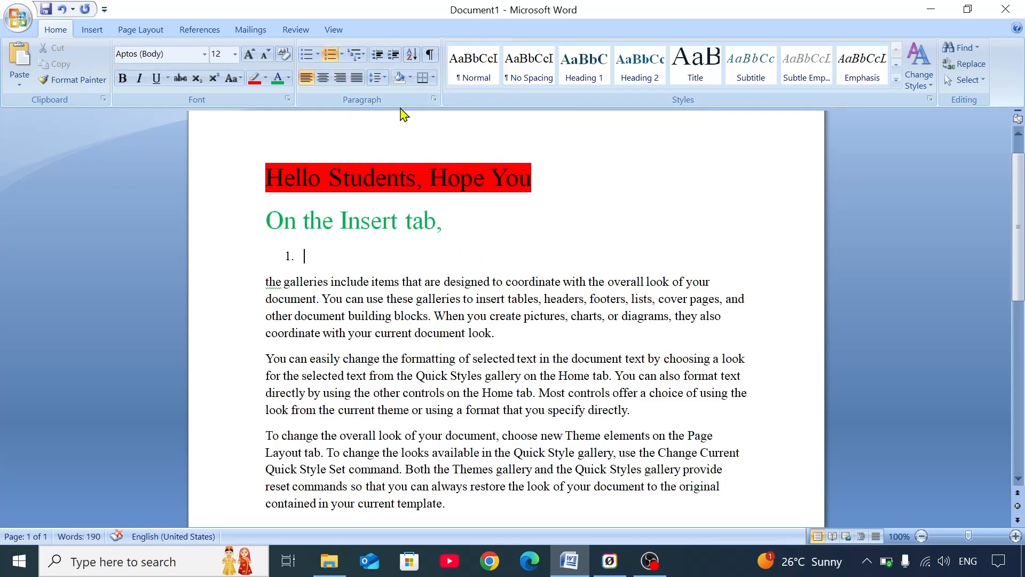
click(306, 54)
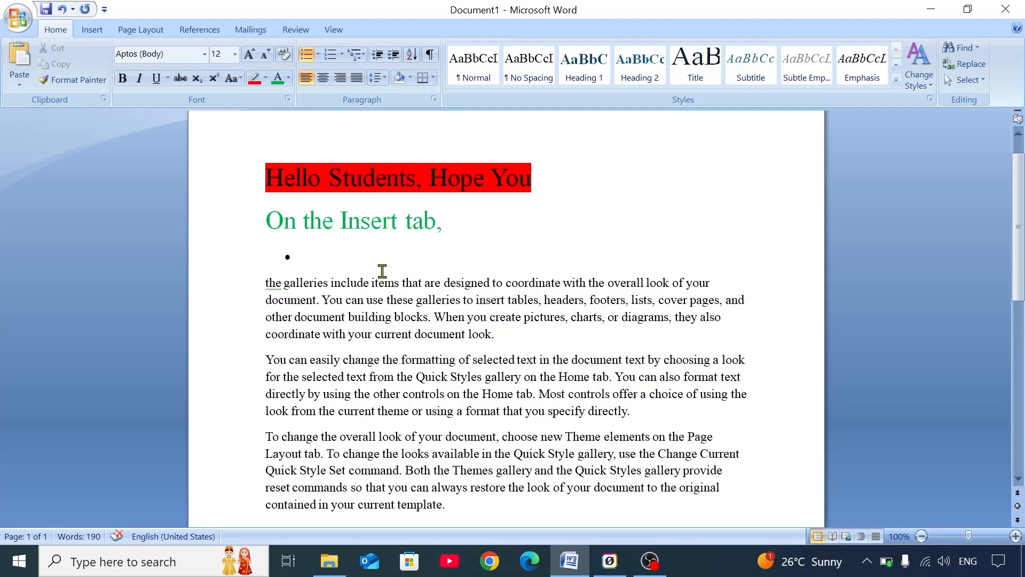
text(2)
key(Return)
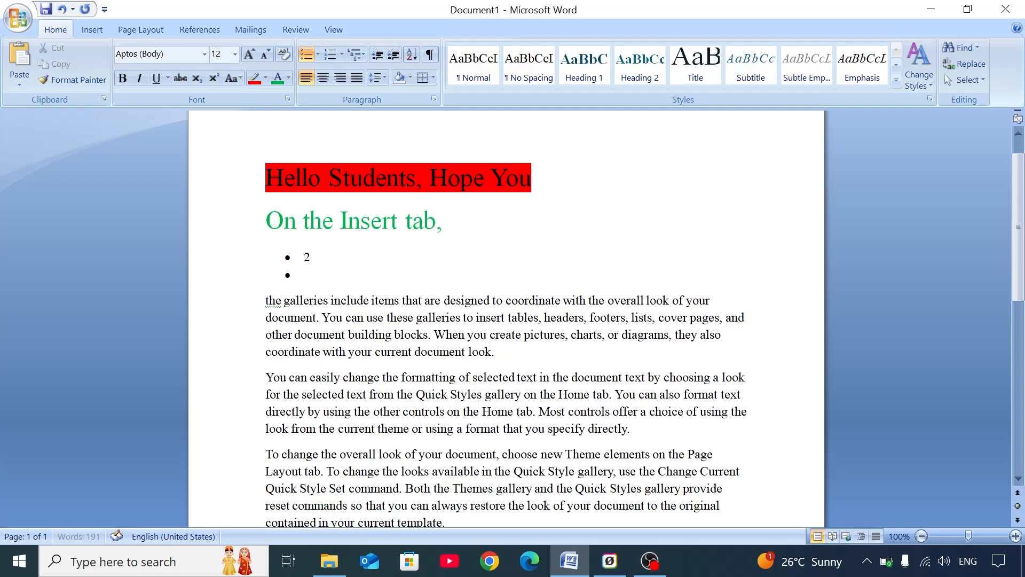
text(4)
key(Return)
text(5)
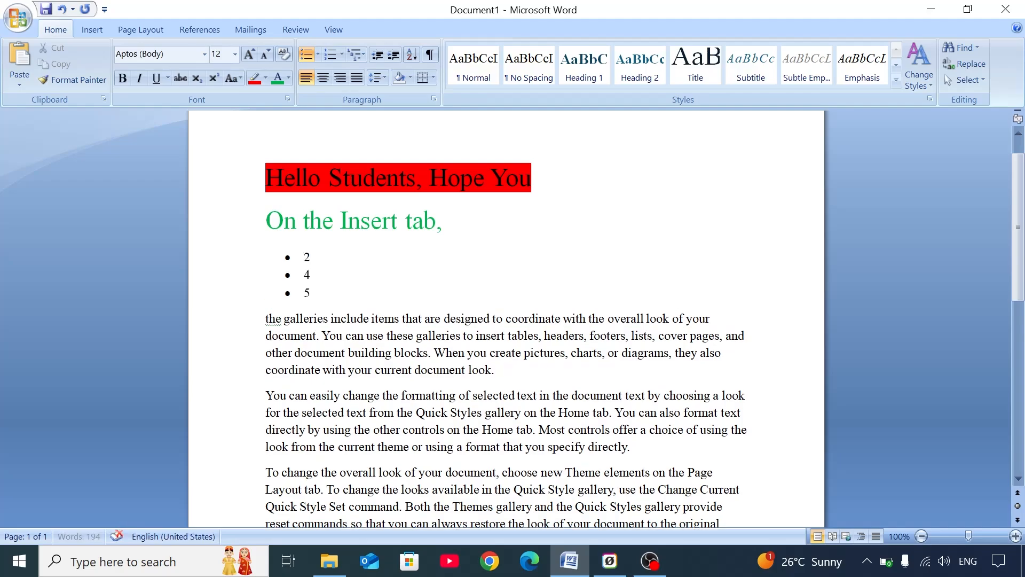
key(Return)
text(1)
key(Return)
text(6)
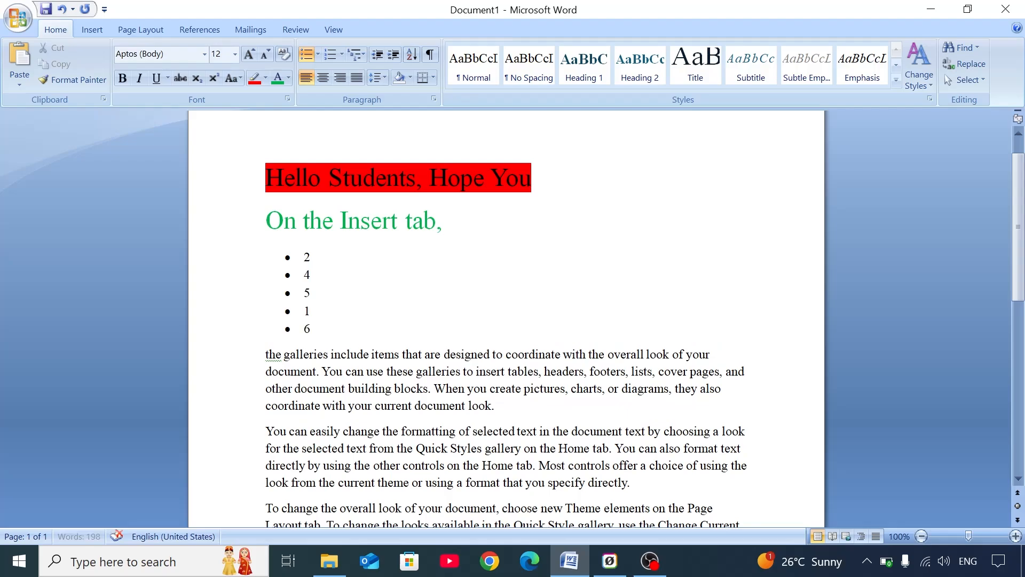
key(Return)
text(7)
key(Return)
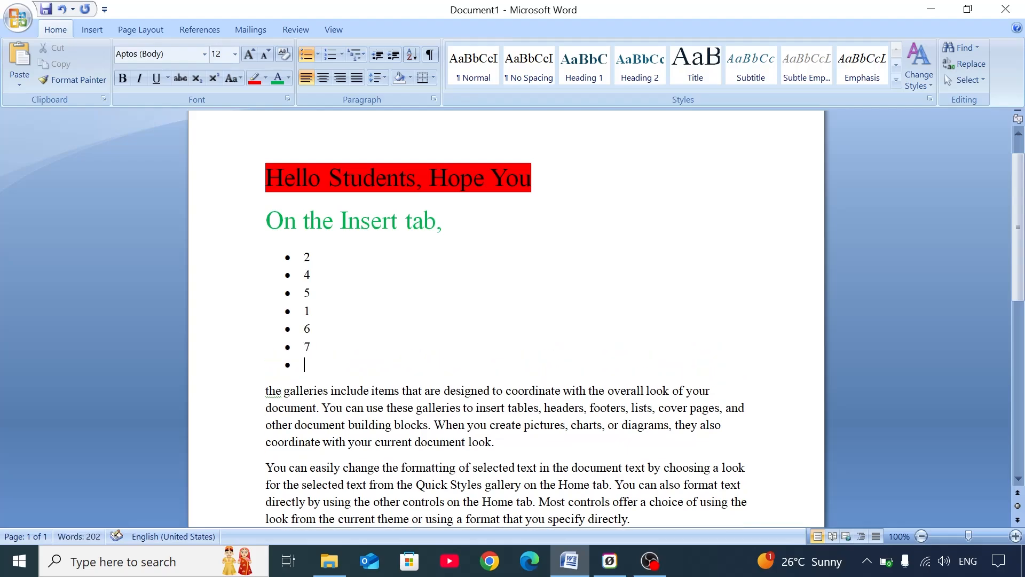
key(BackSpace)
key(BackSpace)
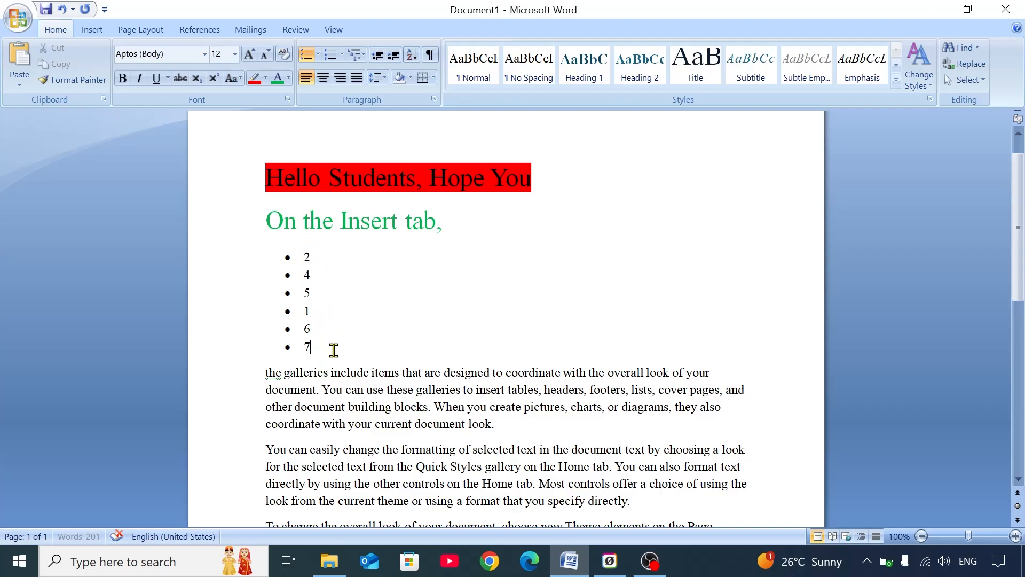
- Sort the bulleted list under "On the Insert tab," by number in ascending order
drag(309, 345, 306, 257)
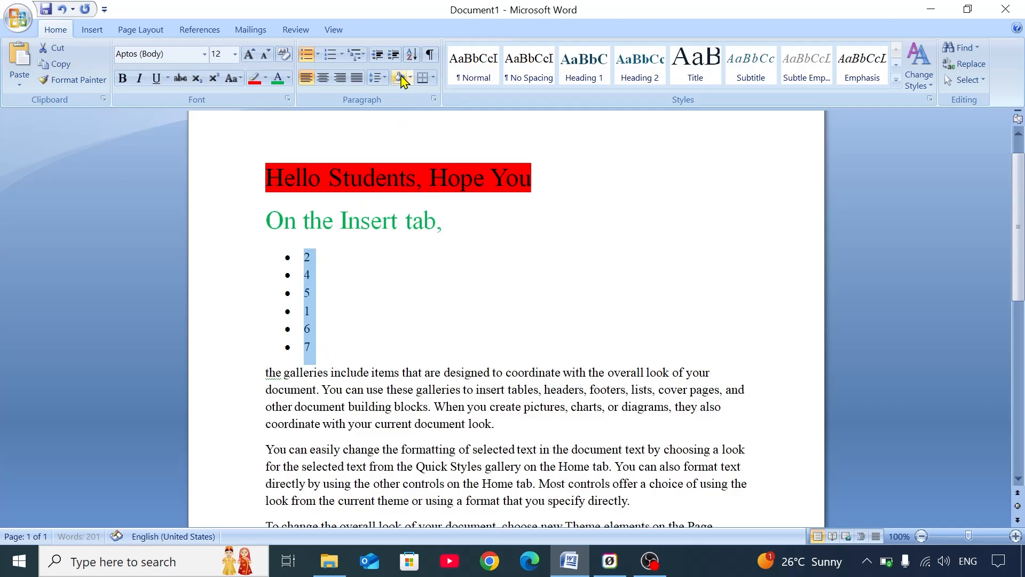
click(411, 58)
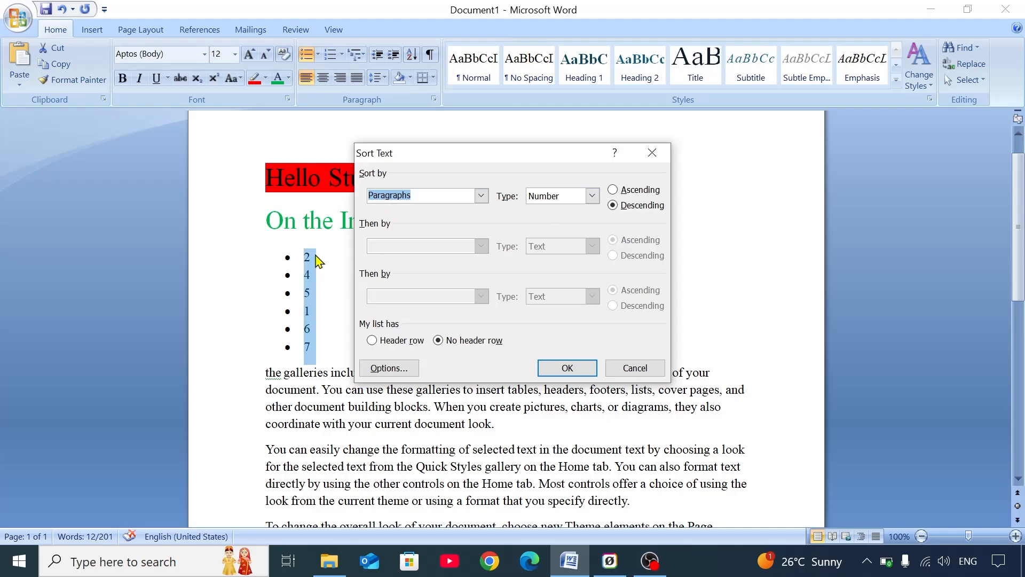
click(592, 196)
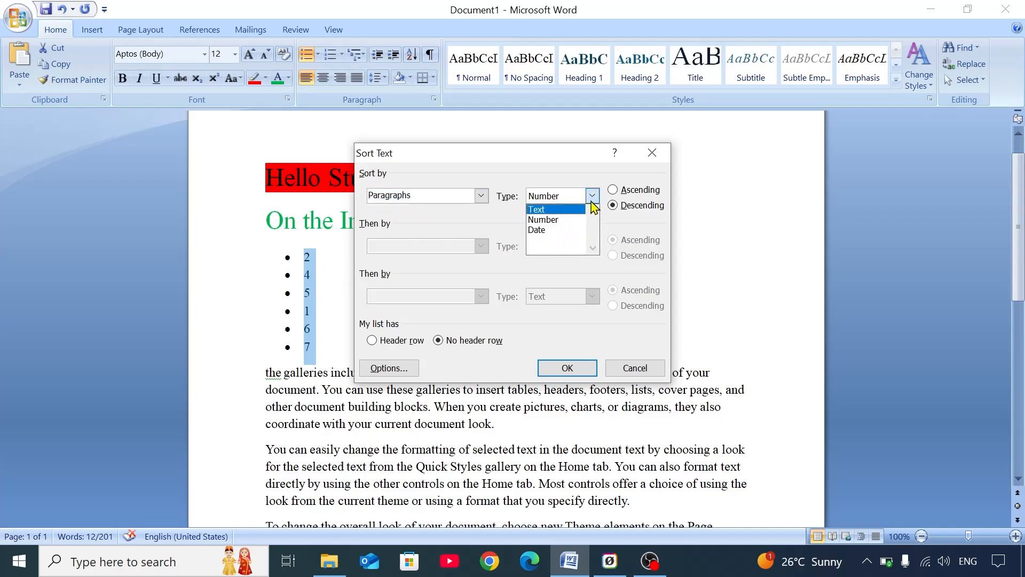
click(591, 197)
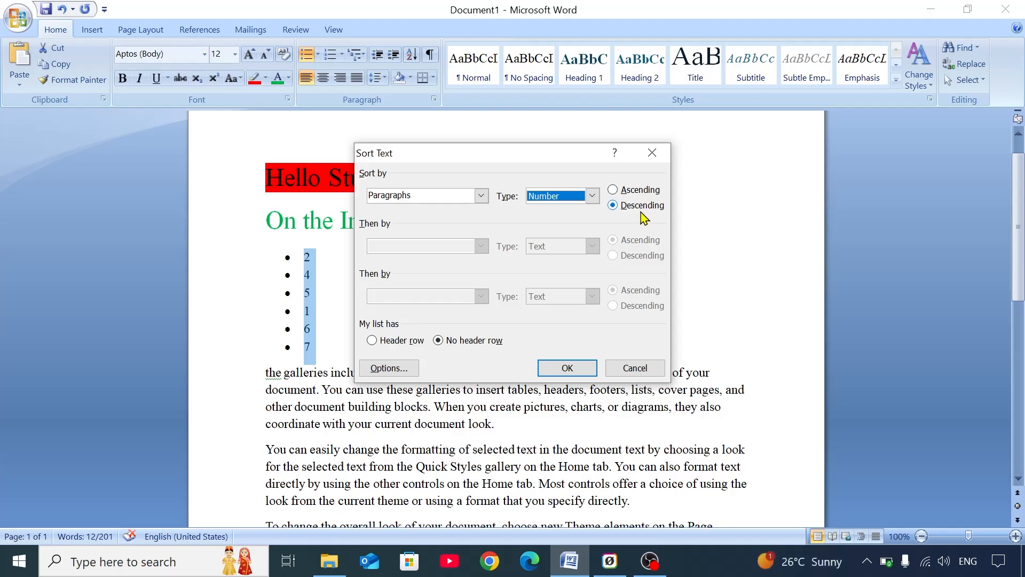
click(621, 190)
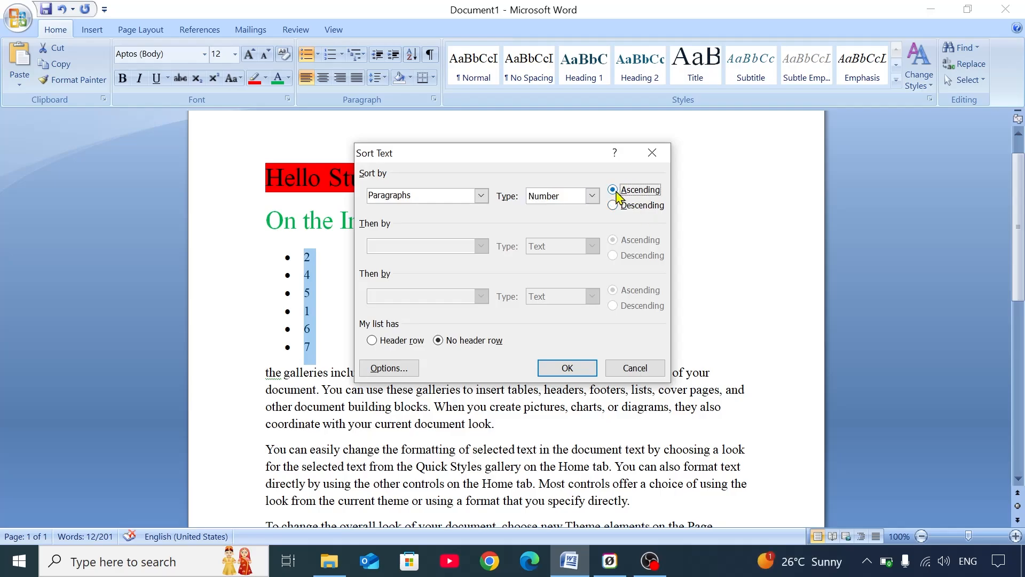
click(569, 370)
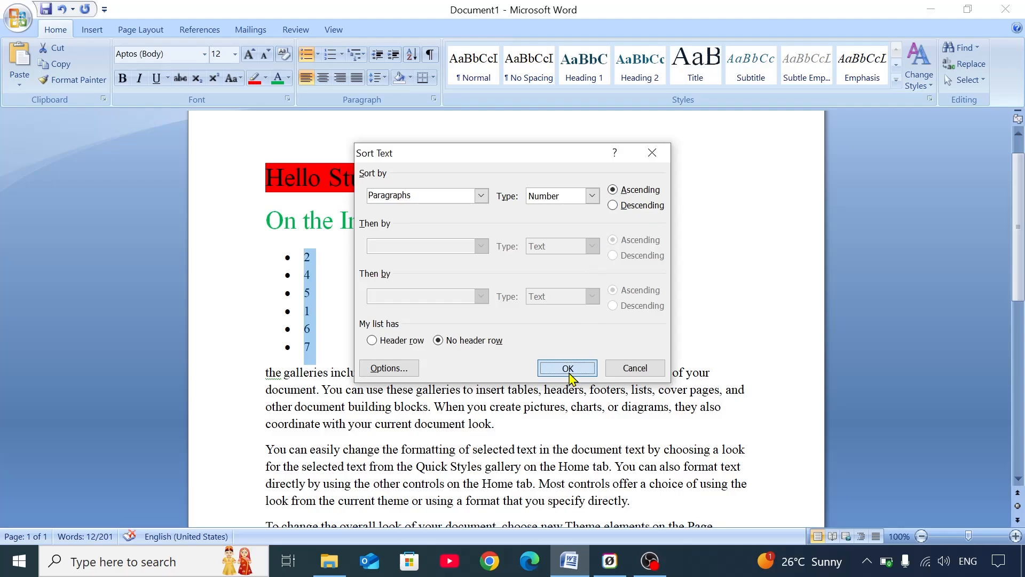
click(363, 323)
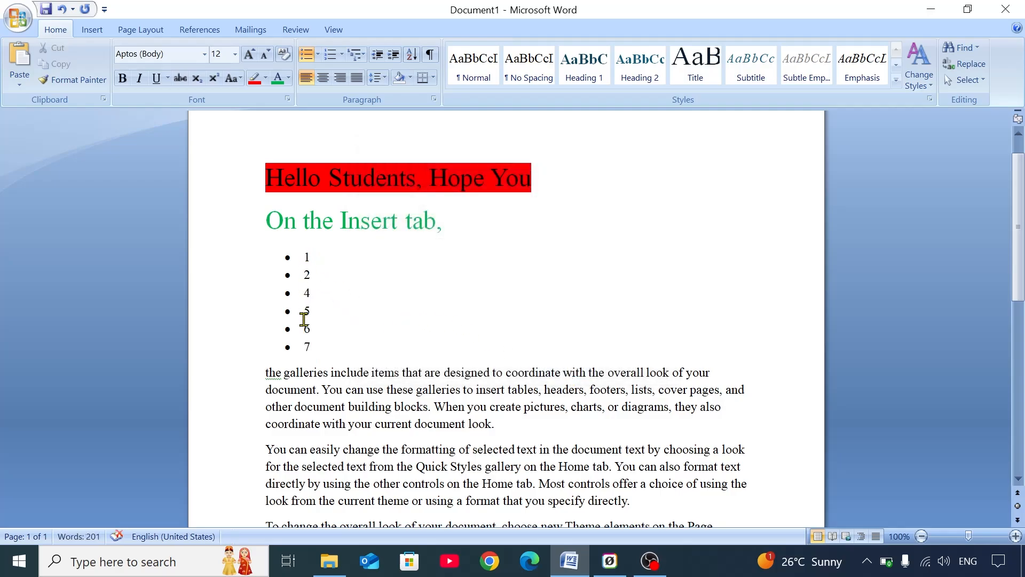
- Sort the same bulleted number list in descending order, and clear the selection
drag(318, 347, 309, 258)
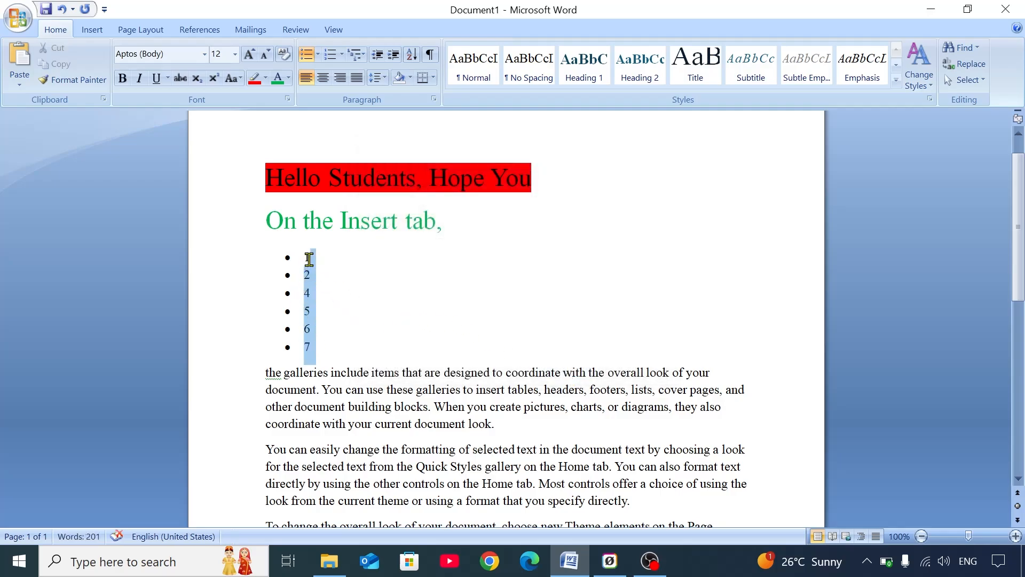
click(412, 54)
click(627, 209)
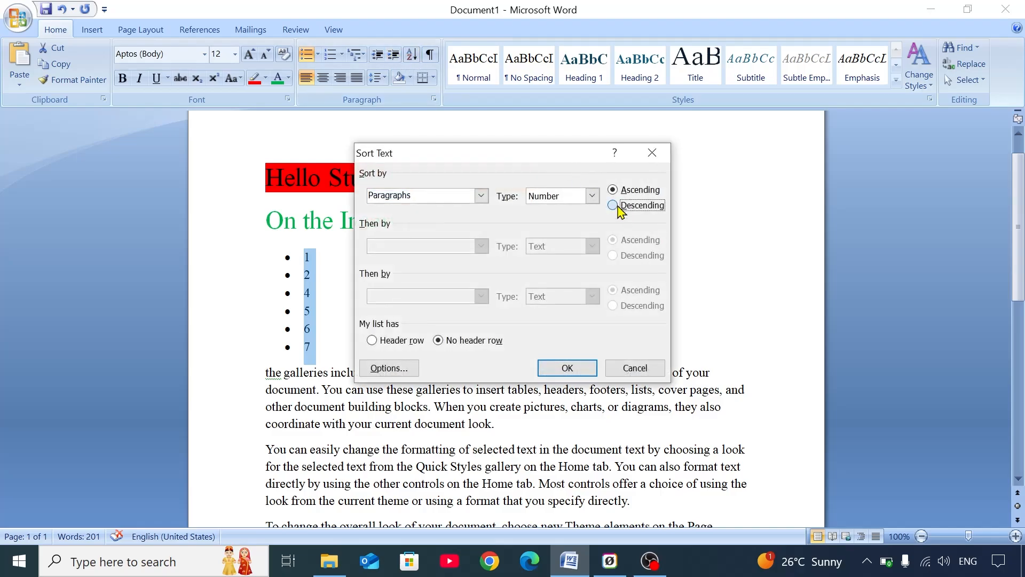
click(581, 370)
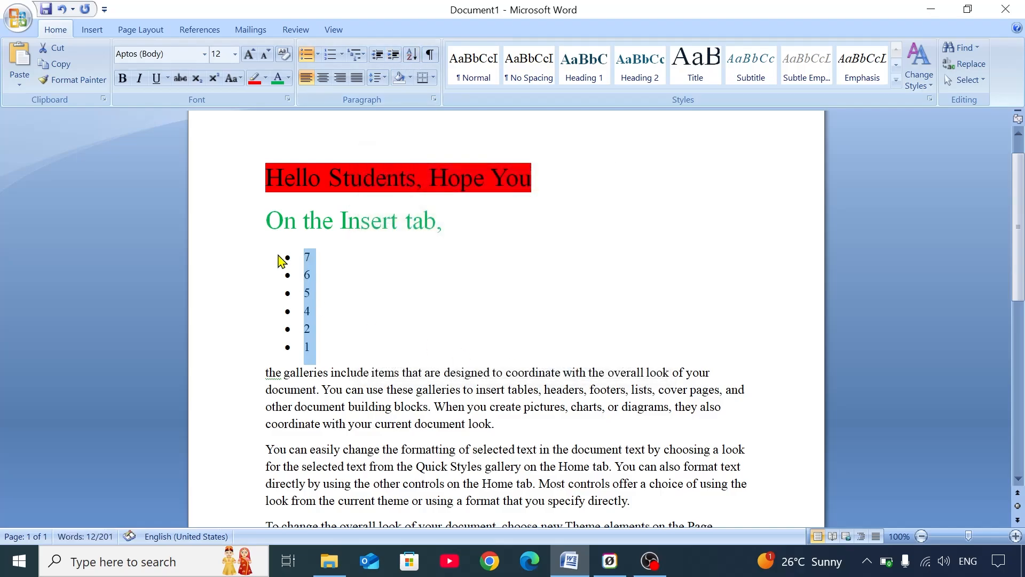
click(329, 345)
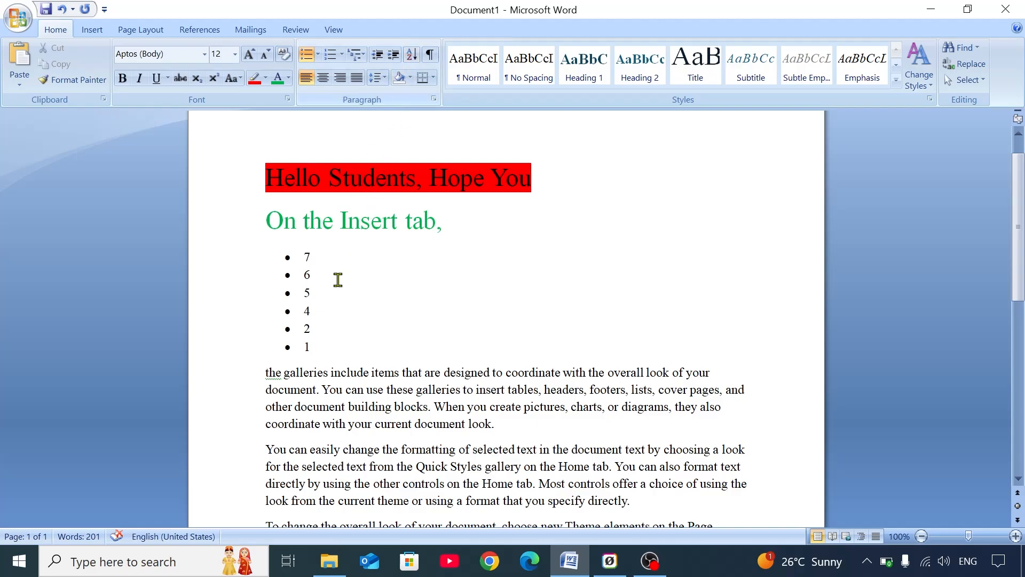
- Show the paragraph marks and other hidden formatting symbols in the document, and hide them again
click(431, 58)
scroll(419, 263, down, 1)
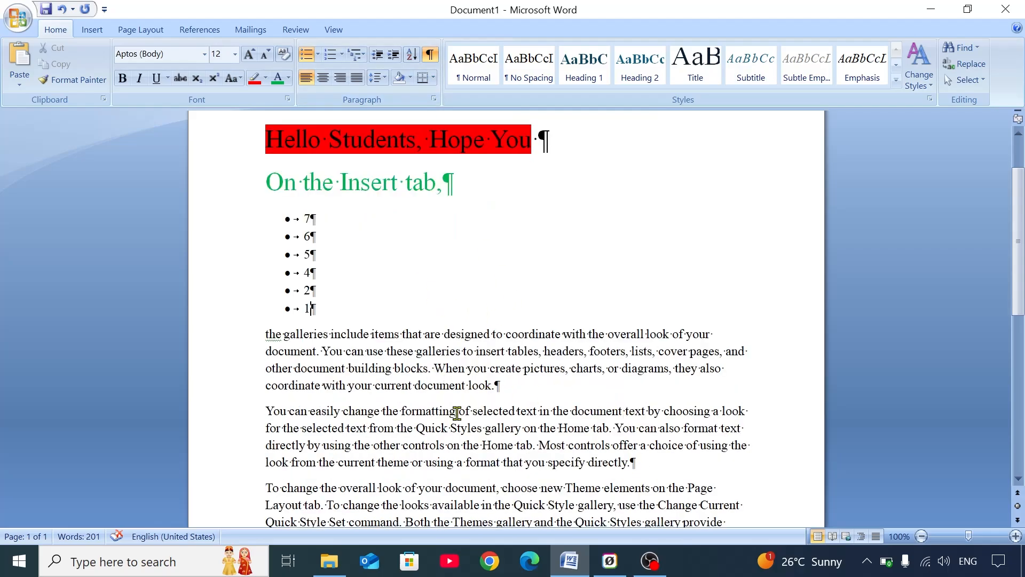
scroll(401, 367, up, 2)
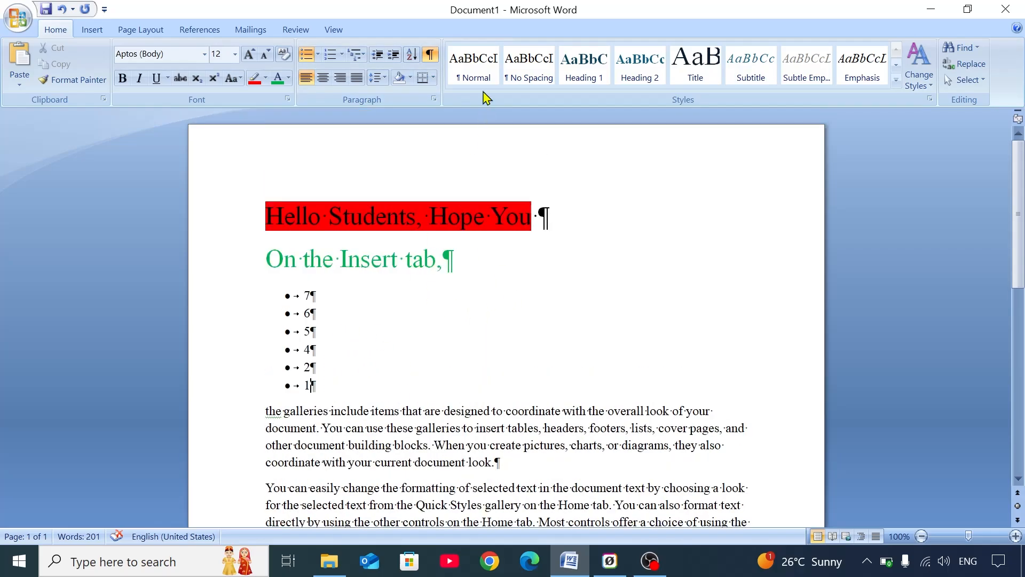
click(431, 55)
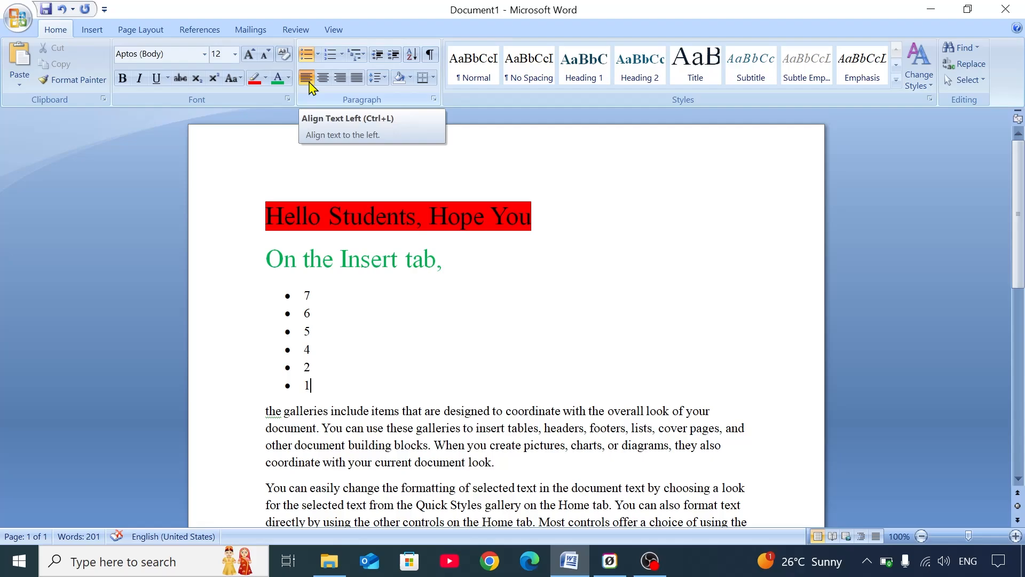
- Try centre and right alignment on the paragraph starting "the galleries include", and leave it justified
scroll(326, 96, down, 2)
scroll(393, 327, down, 3)
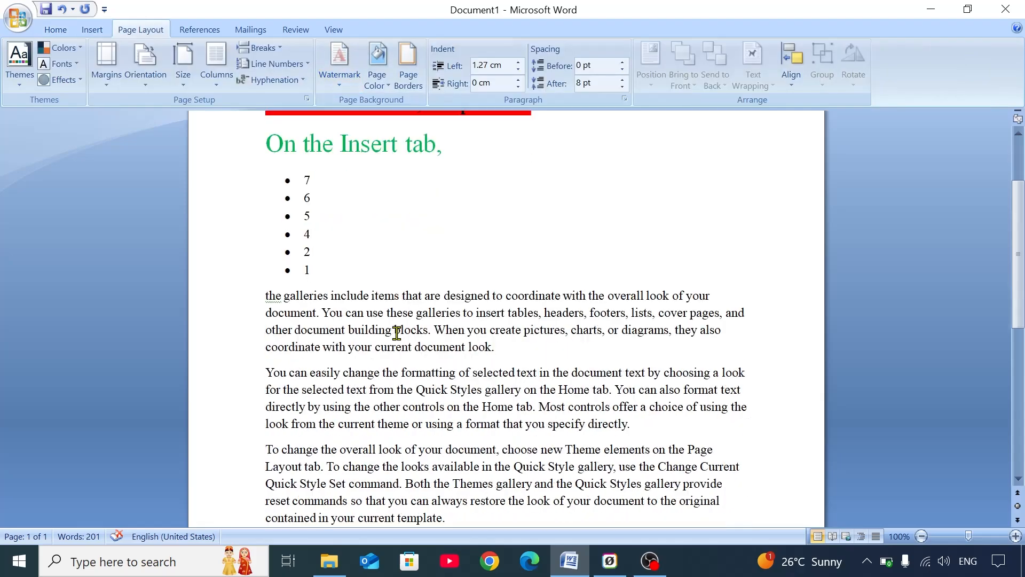
click(516, 342)
scroll(517, 342, up, 1)
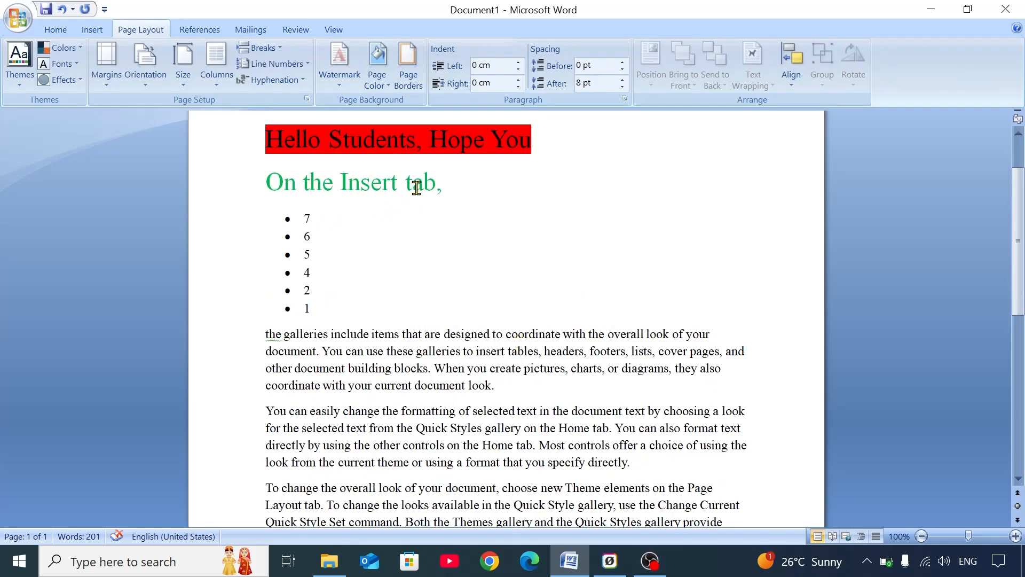
click(55, 31)
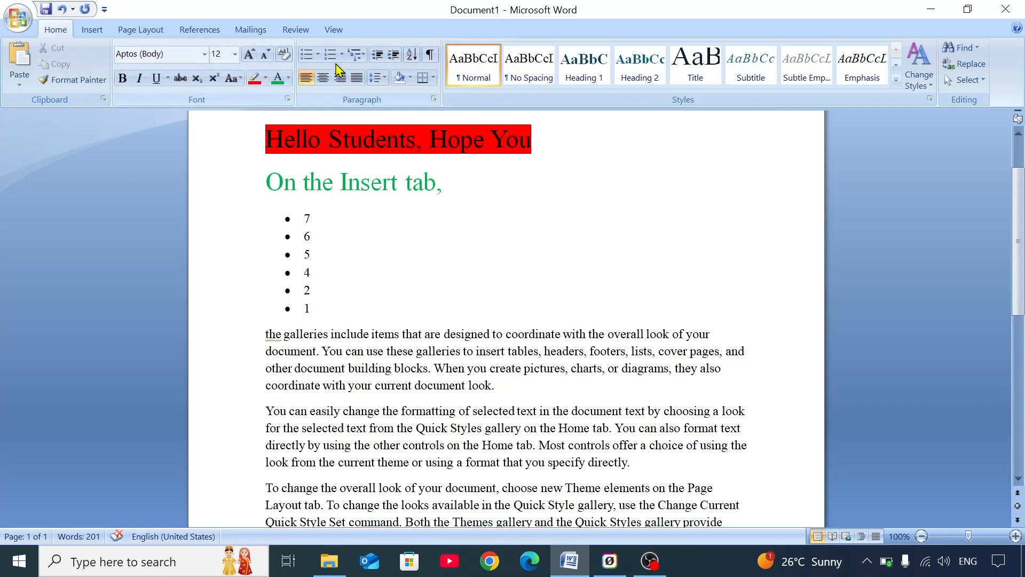
click(1015, 536)
click(1015, 536)
click(1016, 536)
scroll(626, 384, down, 1)
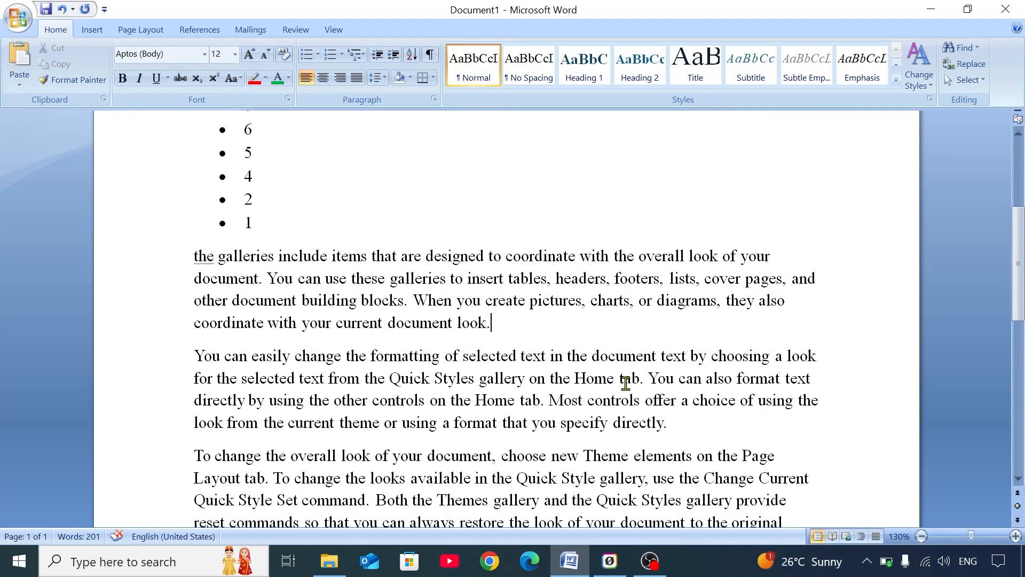
scroll(624, 383, up, 1)
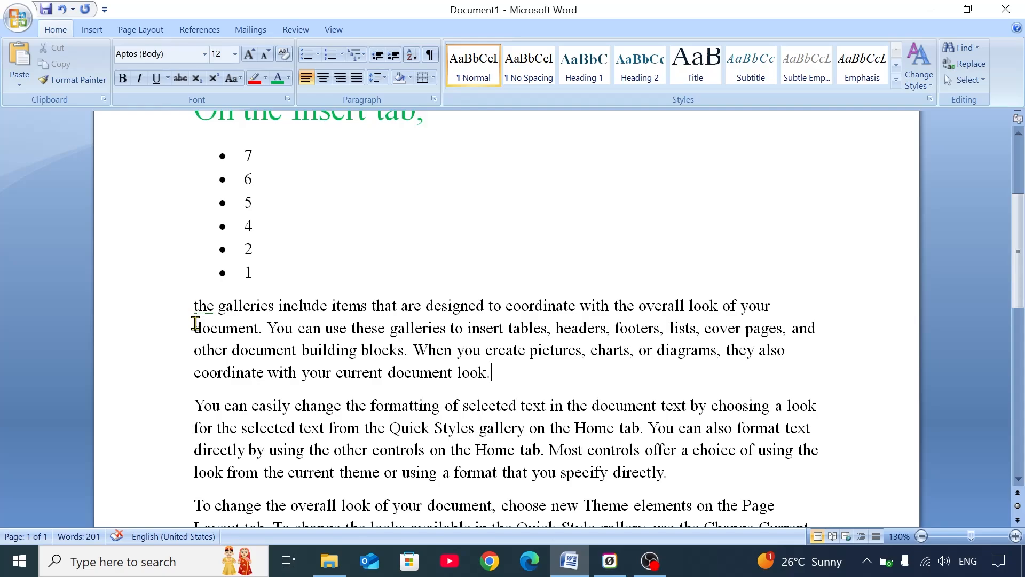
click(323, 78)
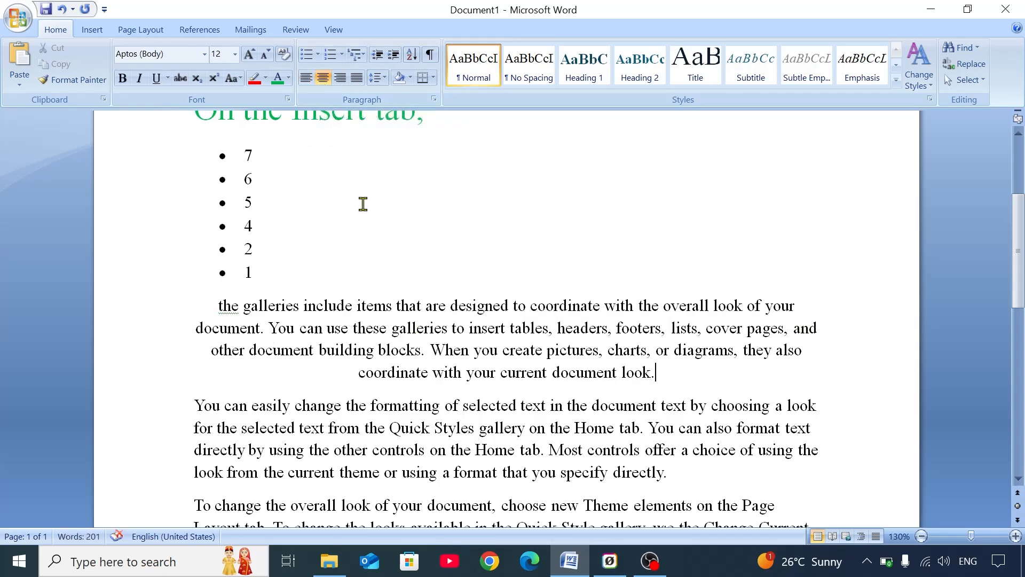
click(340, 81)
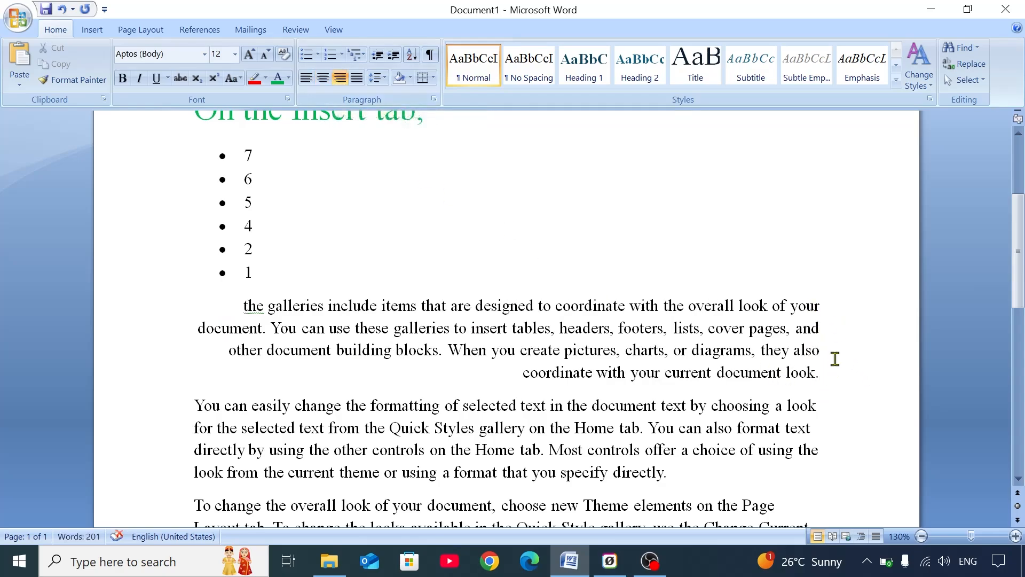
click(352, 79)
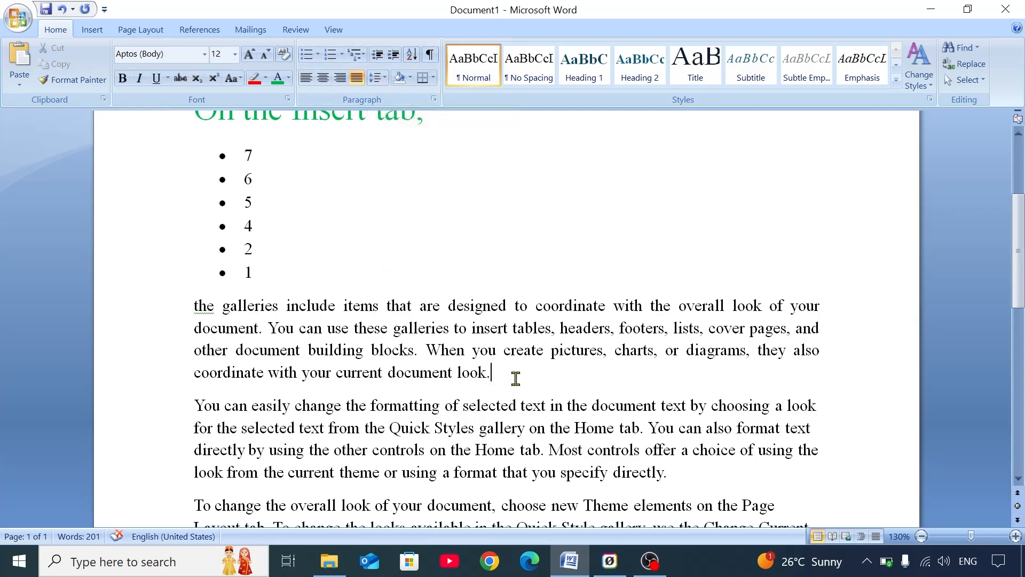
- Change the font of the whole paragraph starting "the galleries include" to Arial
drag(515, 377, 199, 299)
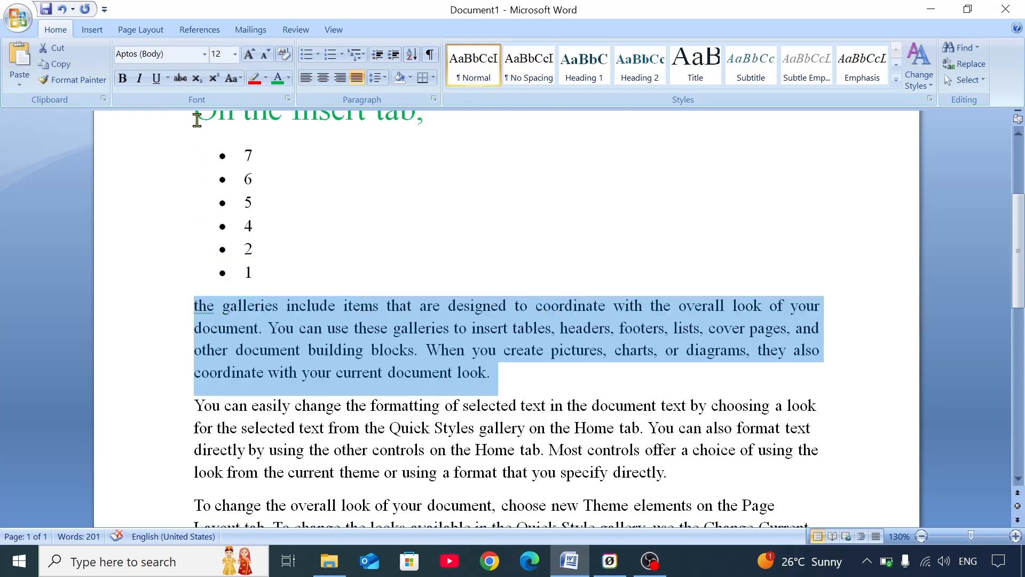
click(204, 54)
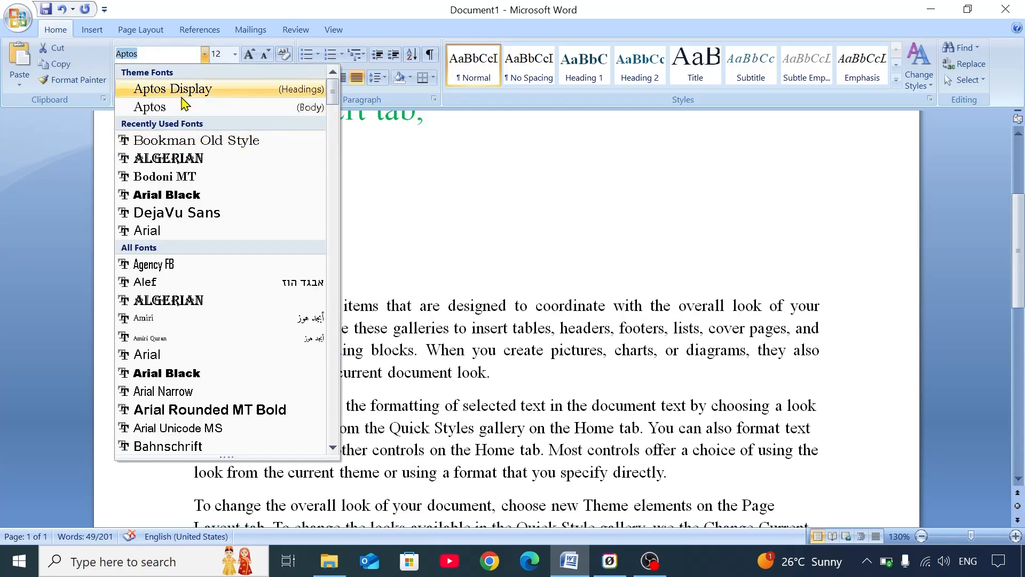
click(181, 233)
- Change the font of the last two paragraphs, from "You can easily change" to "current template", to Arial
scroll(491, 354, down, 4)
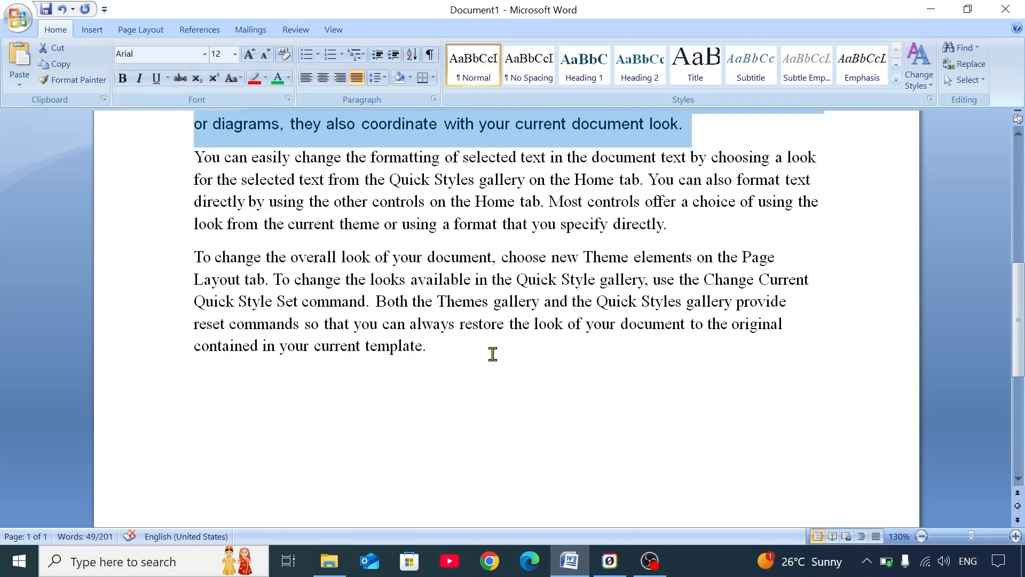
drag(129, 163, 137, 144)
click(205, 54)
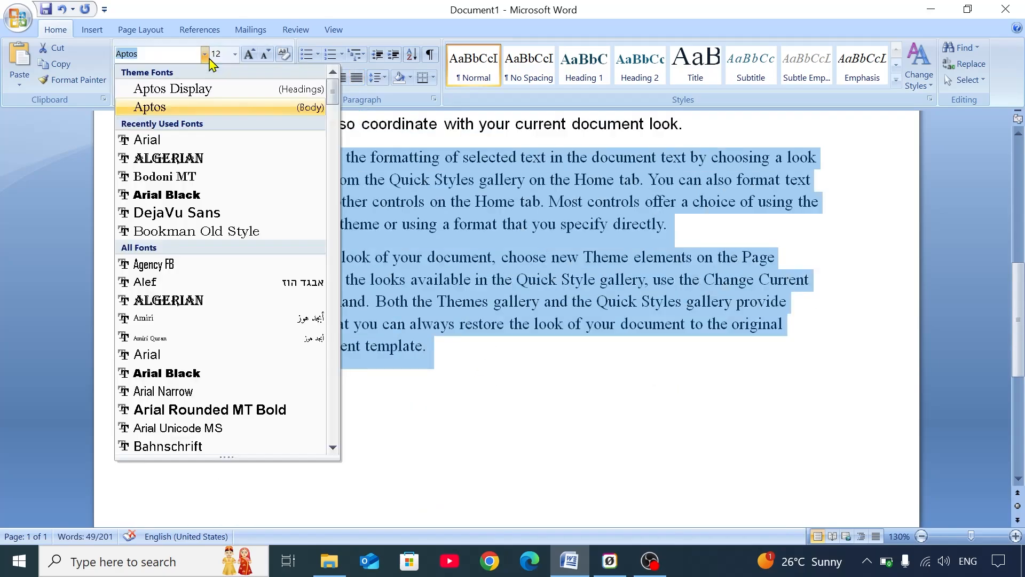
click(148, 140)
scroll(535, 363, up, 4)
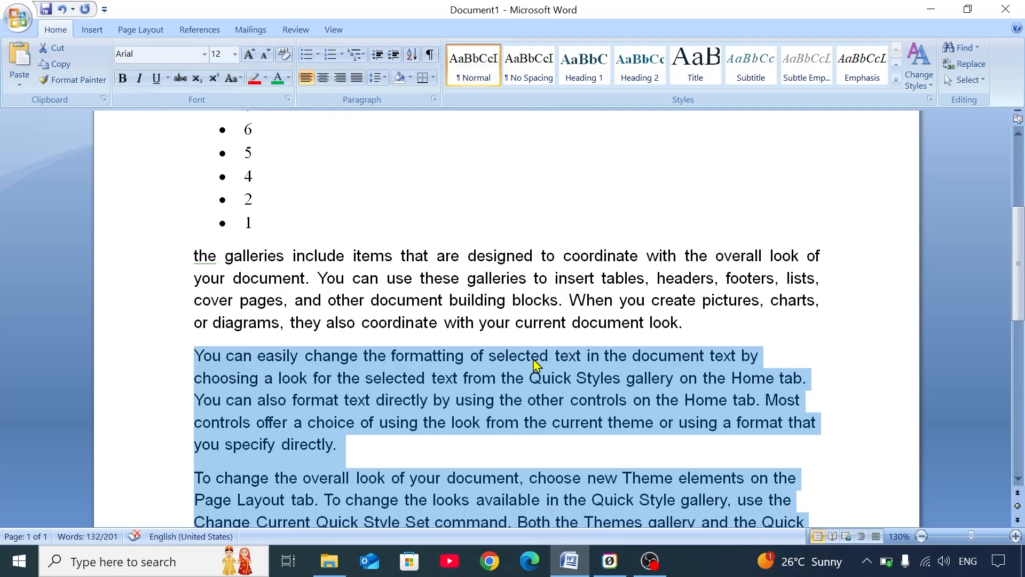
click(538, 360)
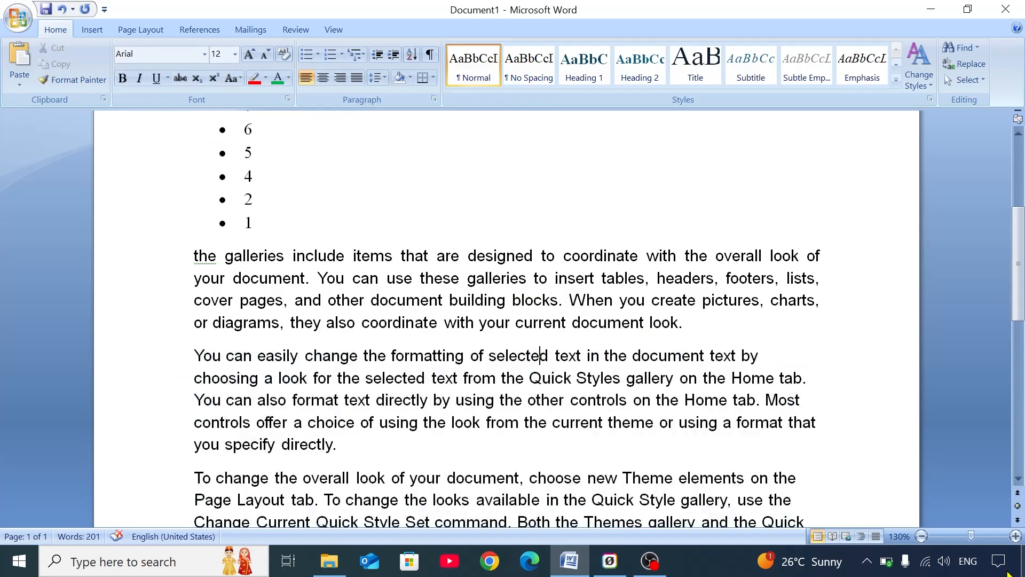
- Try 1.0 line spacing on the paragraph starting "the galleries include", and set it to 1.15
click(1015, 535)
scroll(623, 451, up, 4)
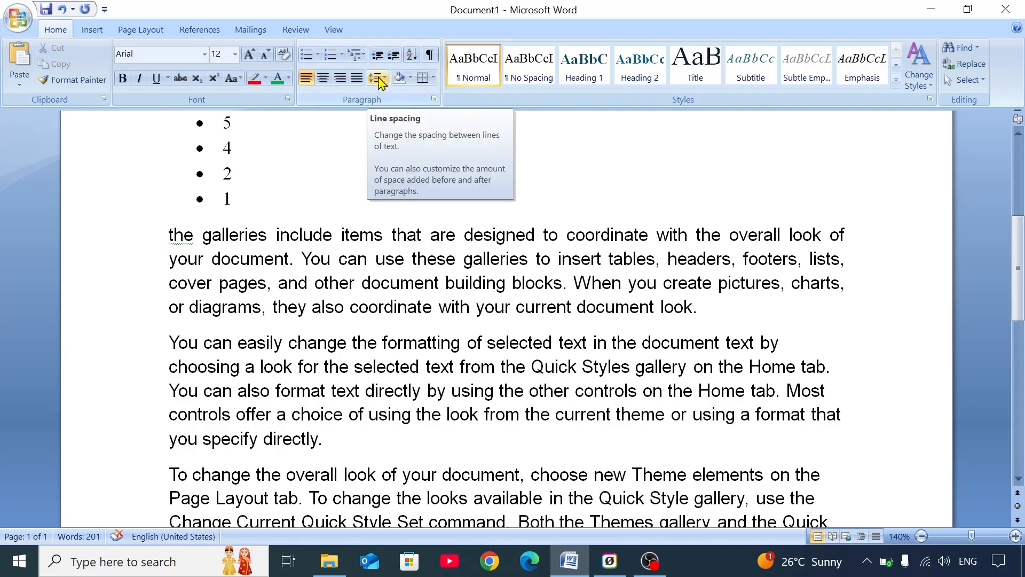
drag(701, 307, 171, 237)
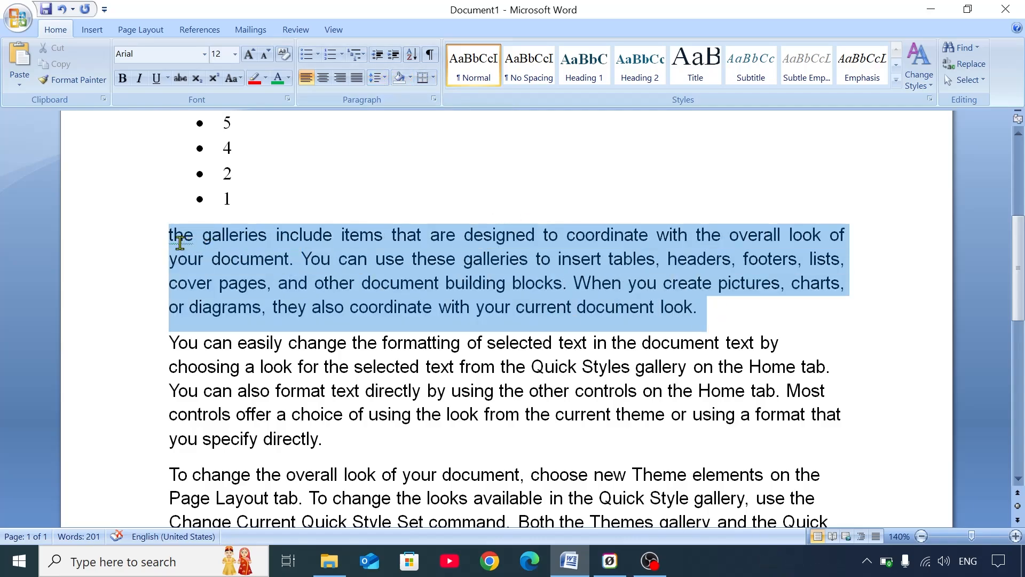
click(396, 262)
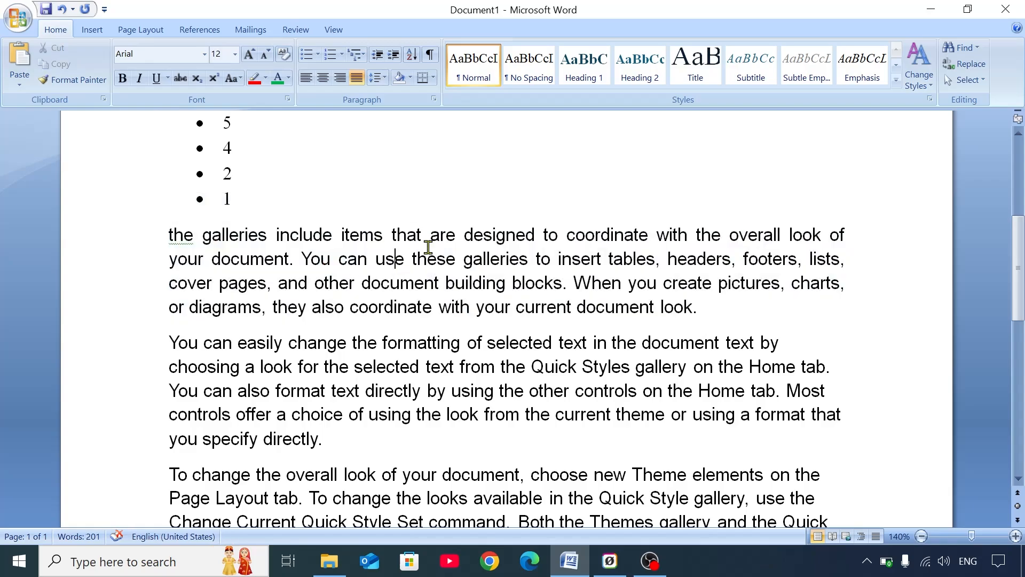
click(381, 80)
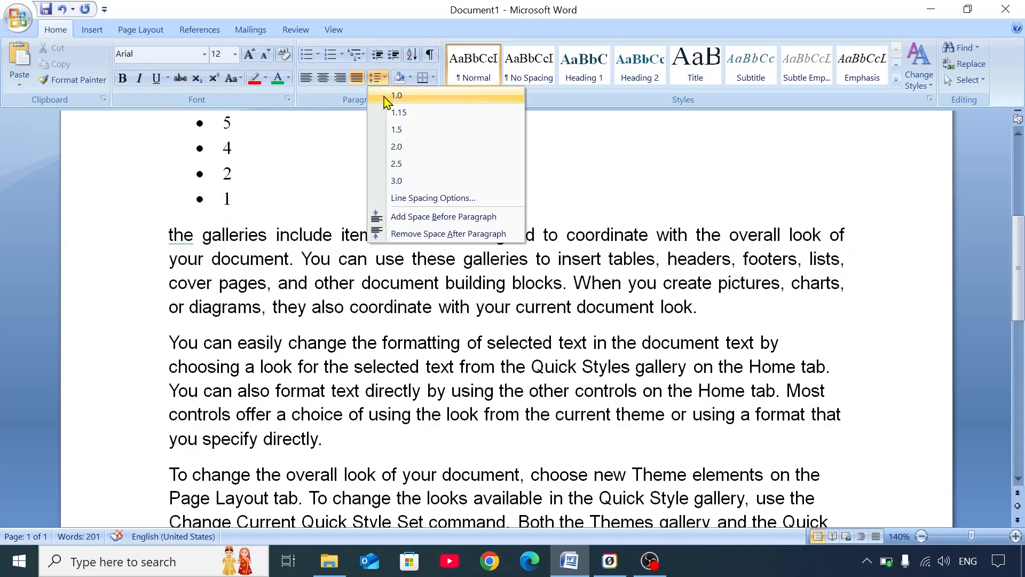
click(385, 97)
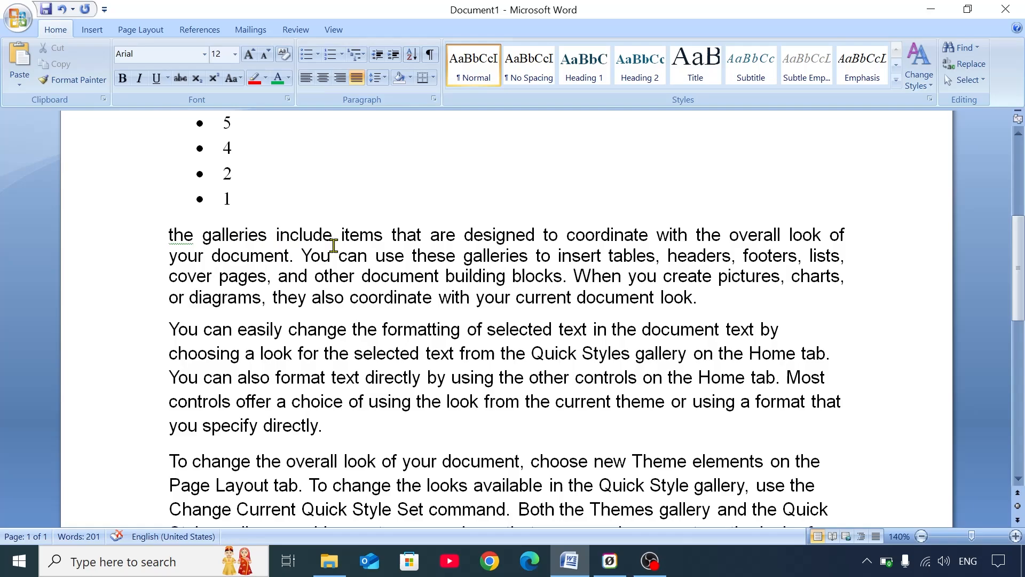
click(378, 78)
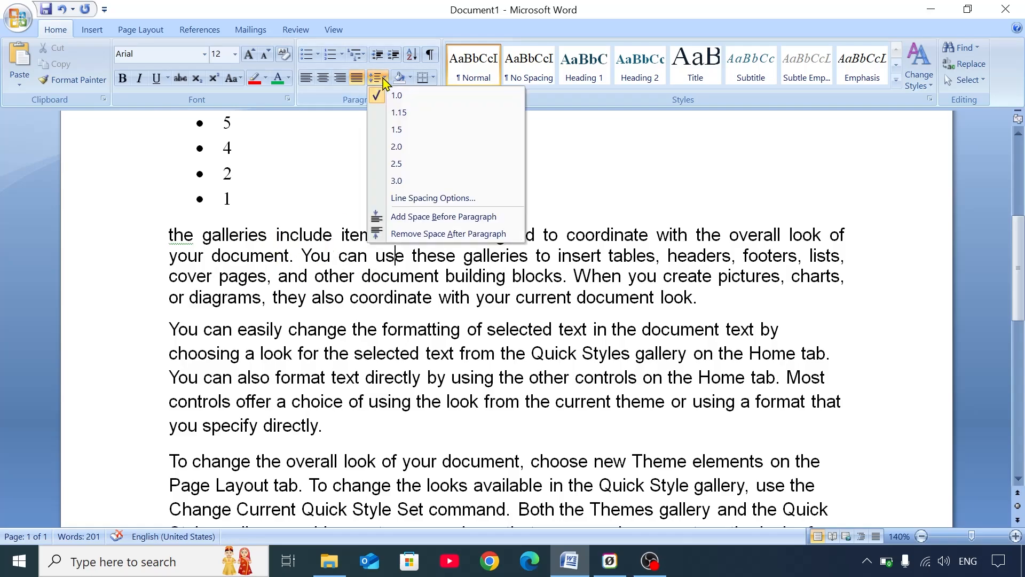
click(399, 114)
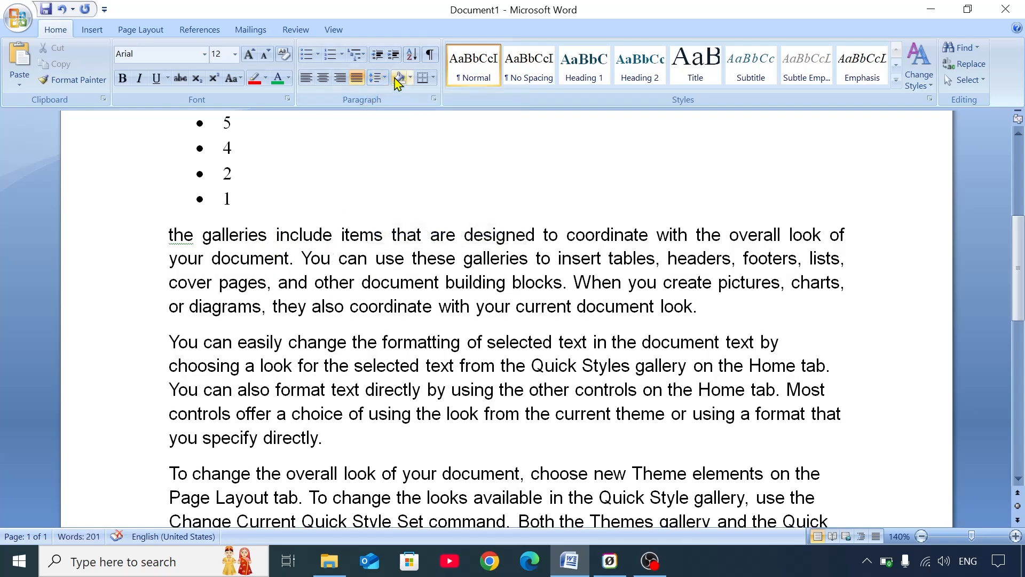
- Try 1.5 and 2.0 line spacing on the paragraph starting "the galleries include"
click(379, 77)
click(395, 130)
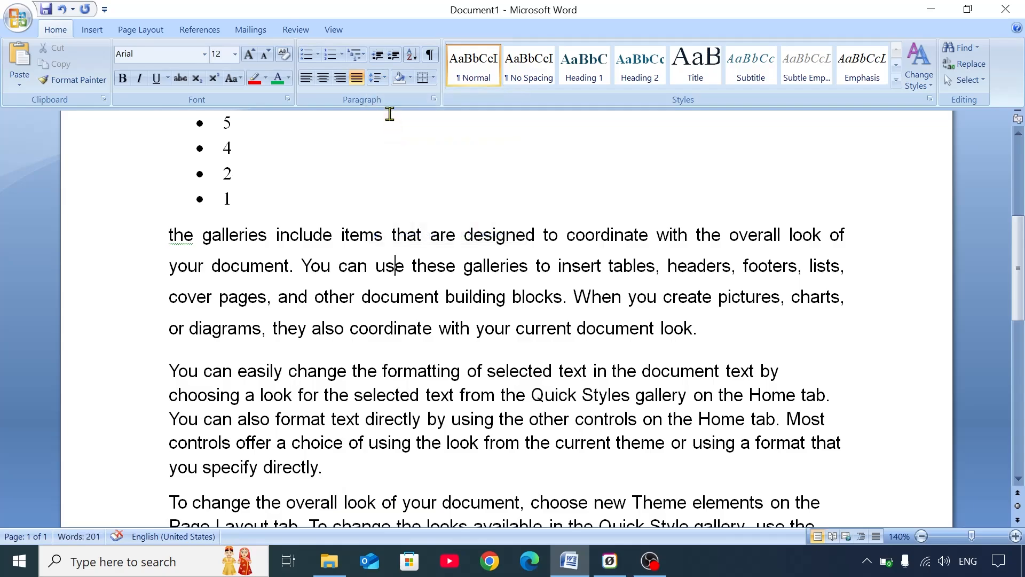
click(377, 78)
click(396, 146)
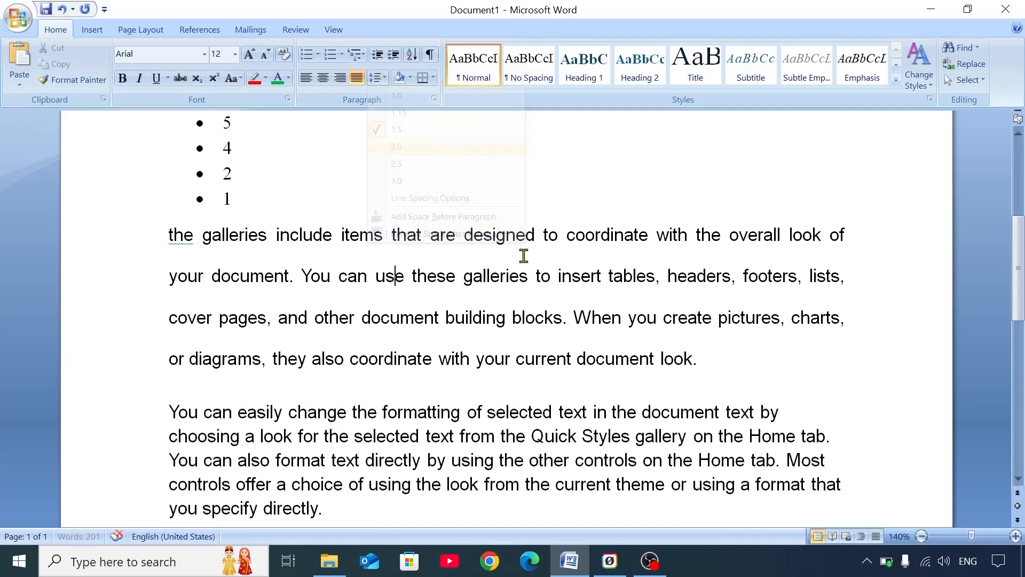
- Set the line spacing of the whole paragraph starting "the galleries include" to 1.0
drag(709, 359, 178, 236)
click(377, 78)
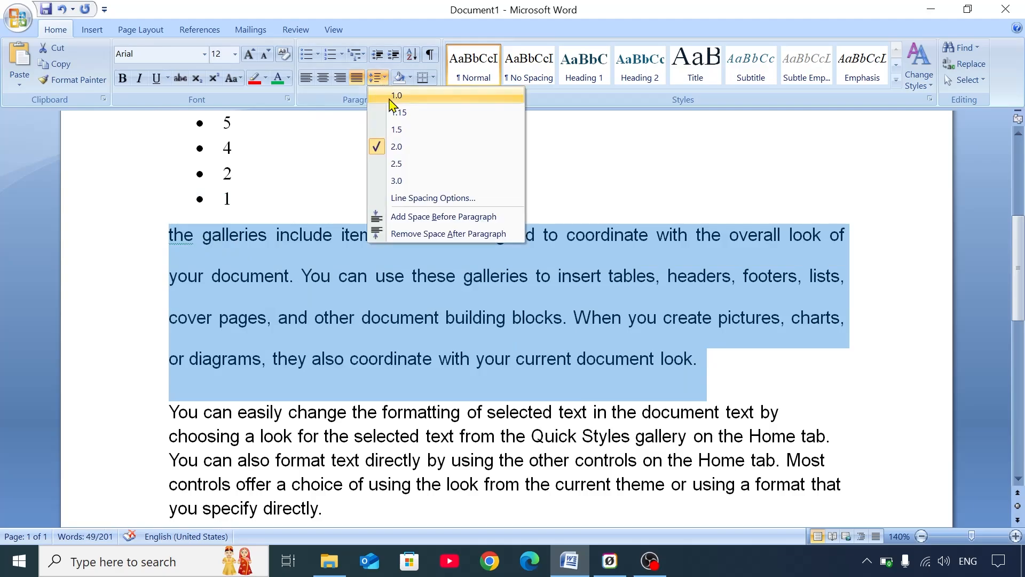
click(394, 95)
click(377, 78)
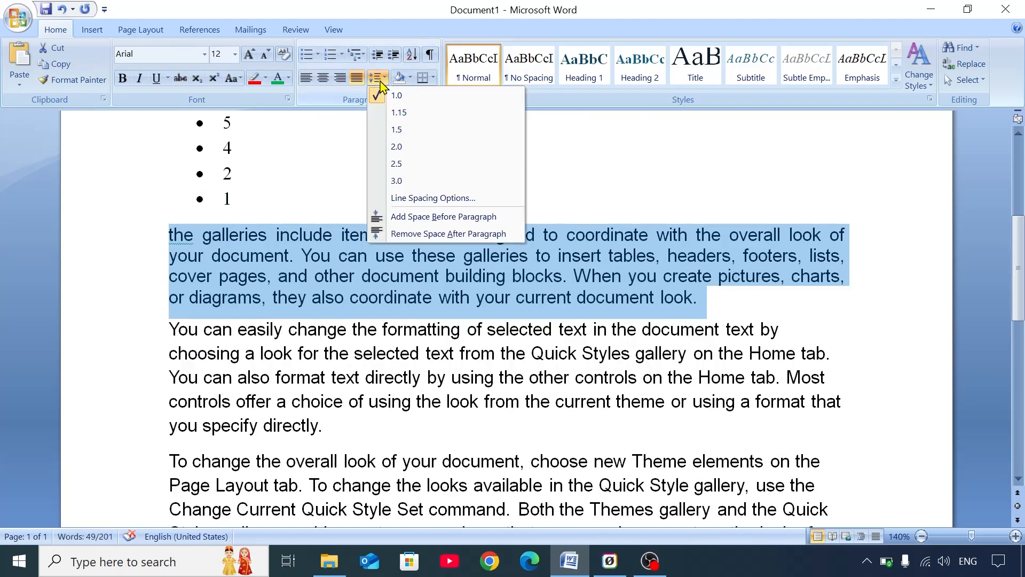
click(377, 96)
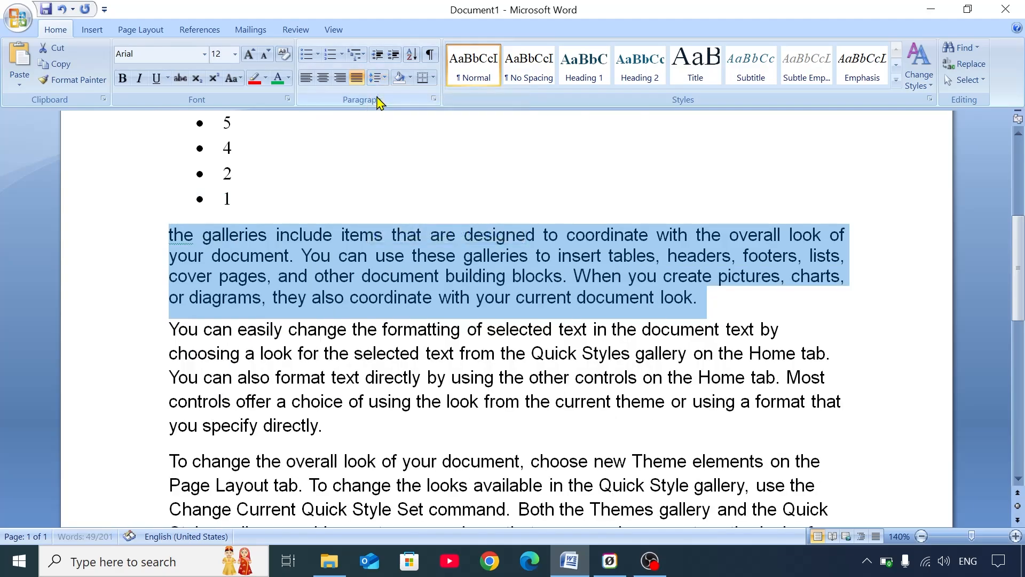
click(369, 259)
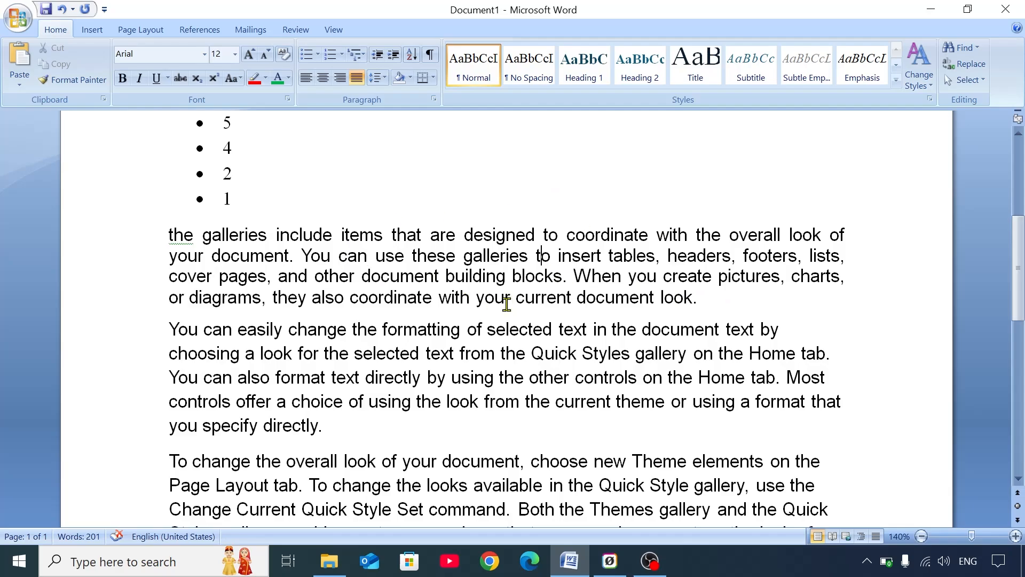
- Shade the paragraph starting "the galleries include" red and try a bottom border and all borders on it
click(410, 77)
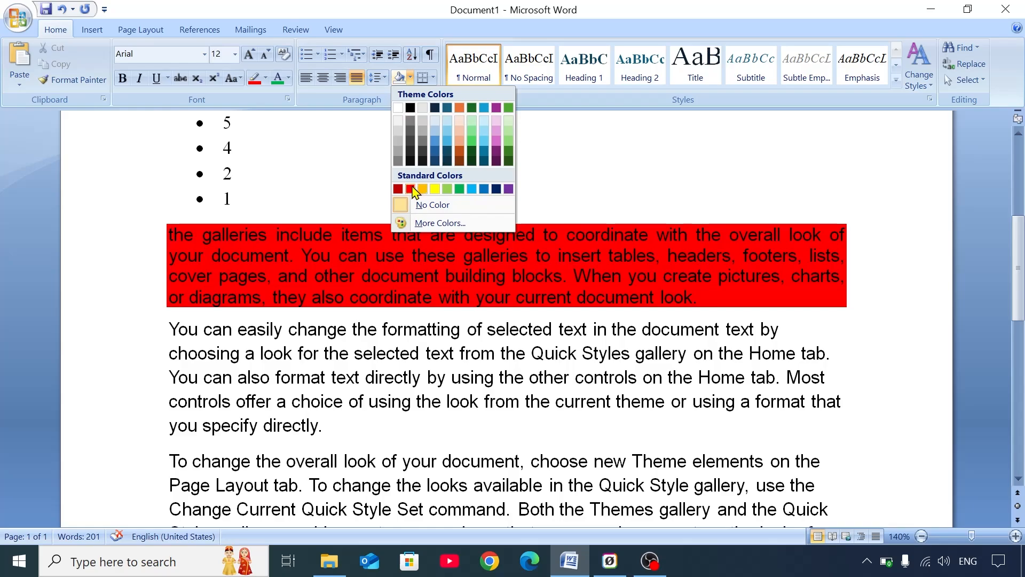
click(410, 188)
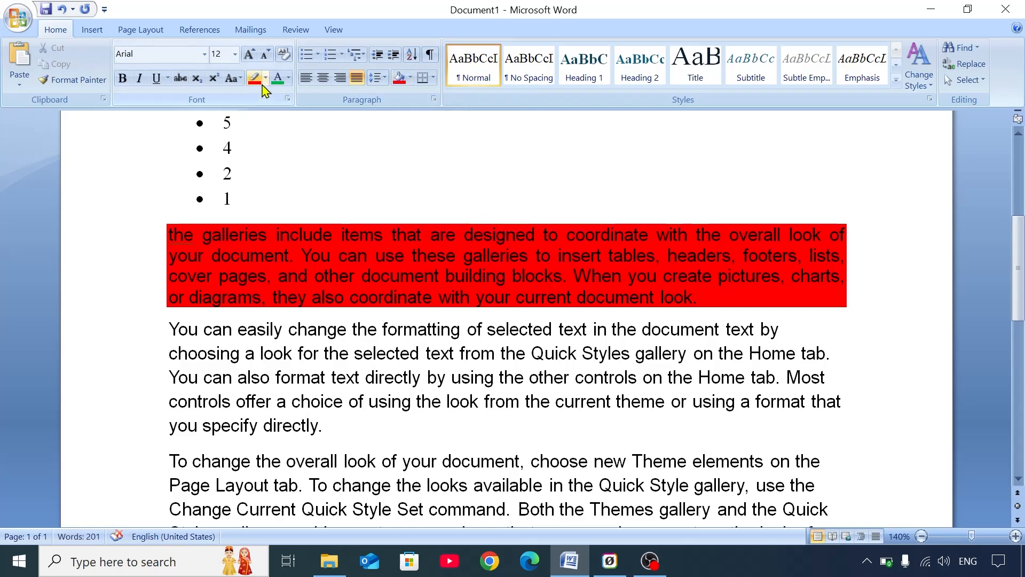
click(433, 78)
click(425, 89)
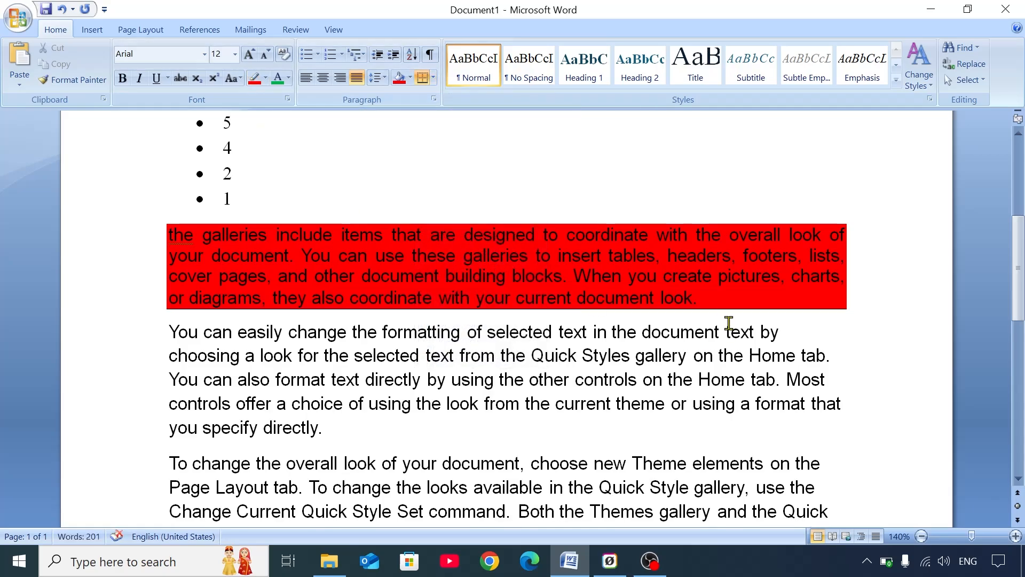
click(433, 78)
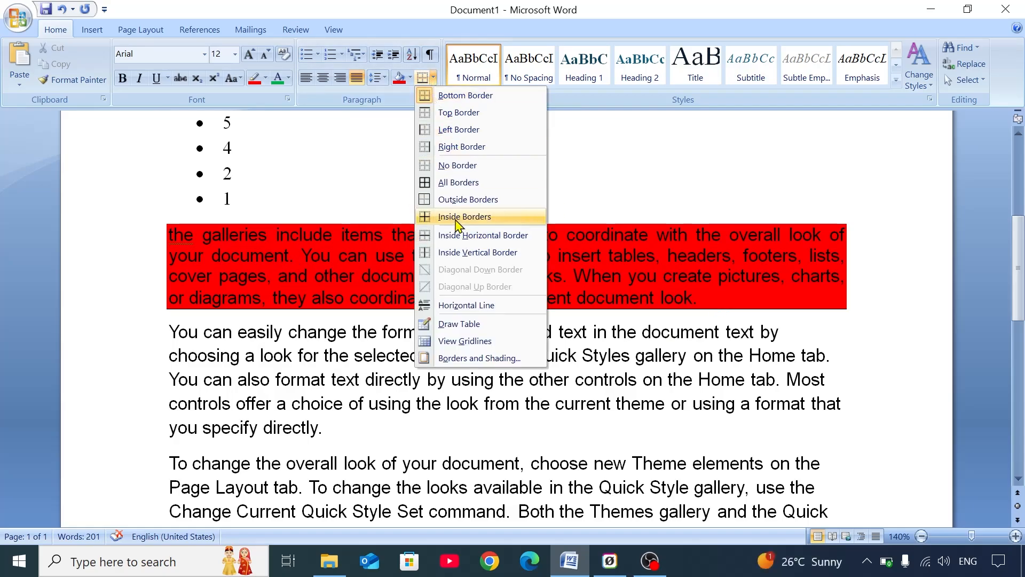
click(458, 184)
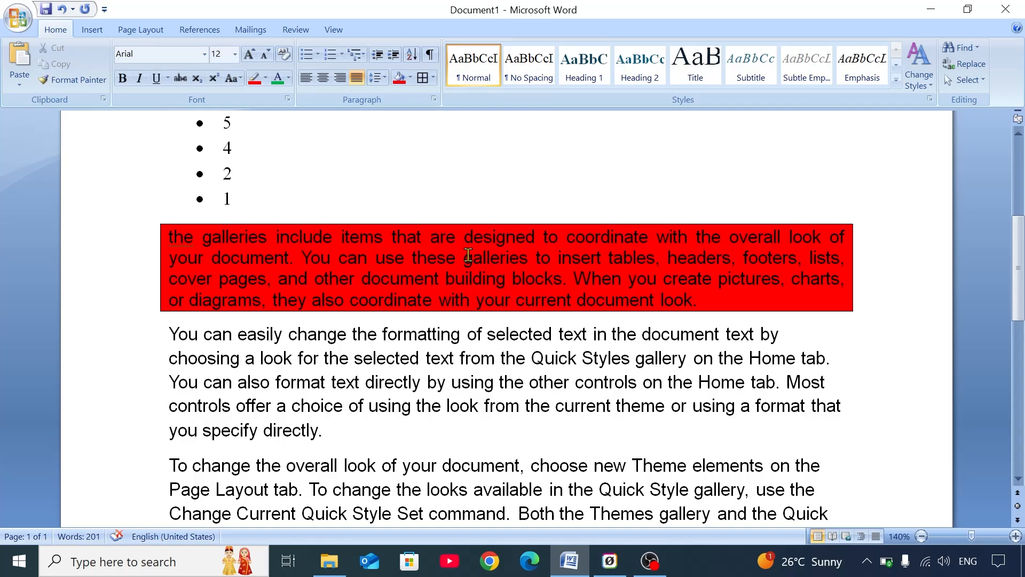
- Remove the red shading and all borders from the paragraph starting "the galleries include"
click(702, 297)
click(410, 79)
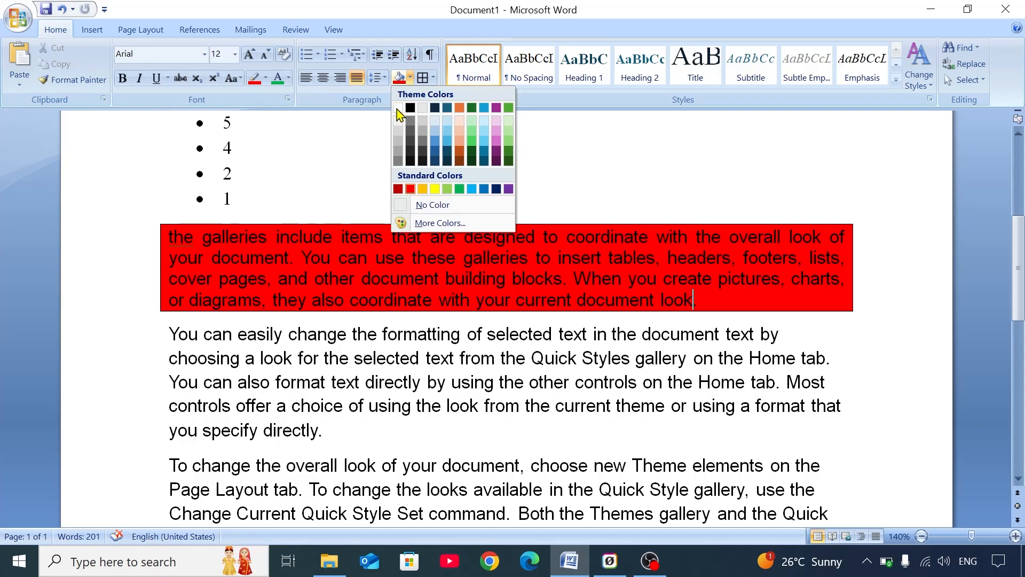
click(432, 206)
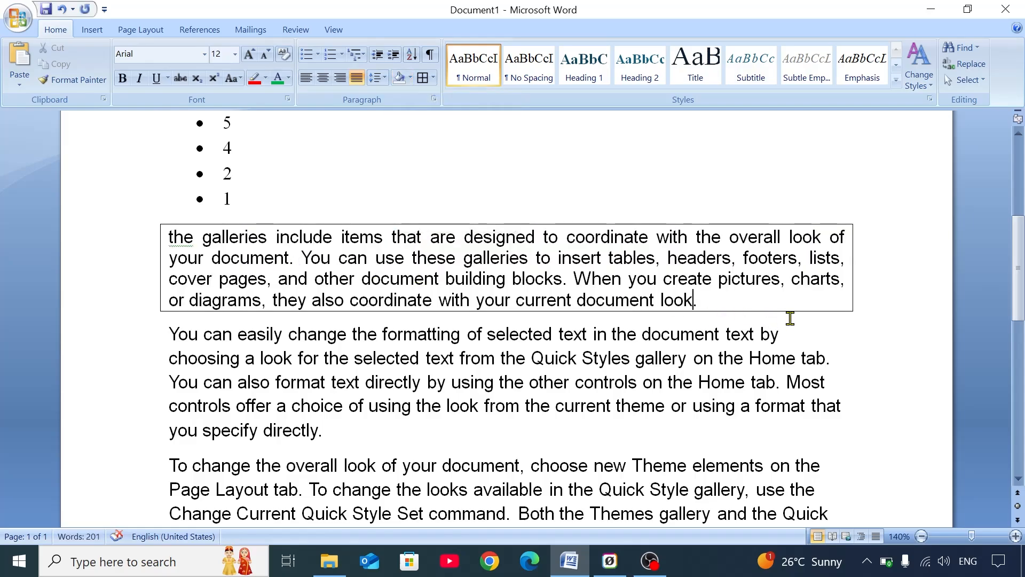
click(433, 77)
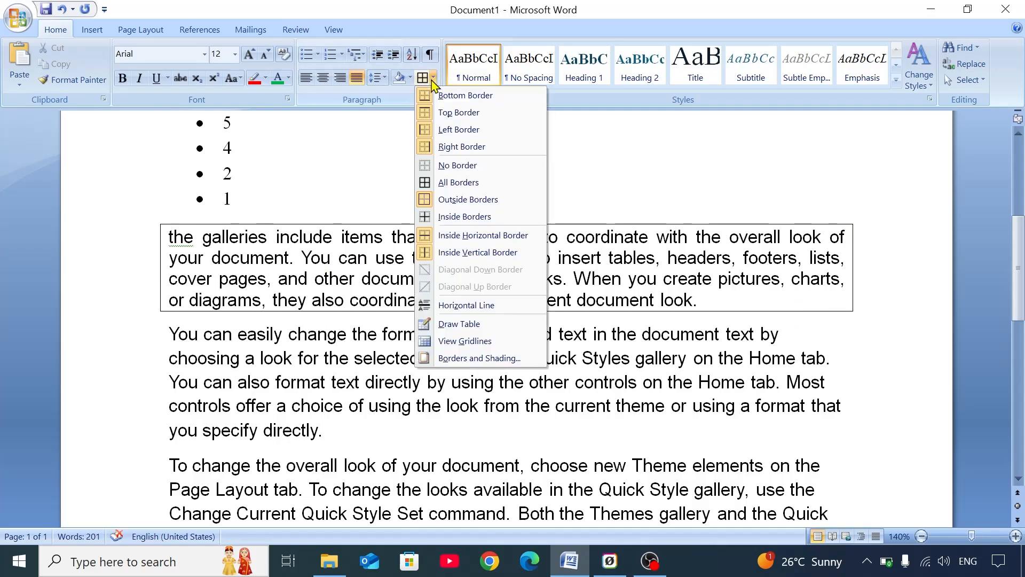
click(429, 165)
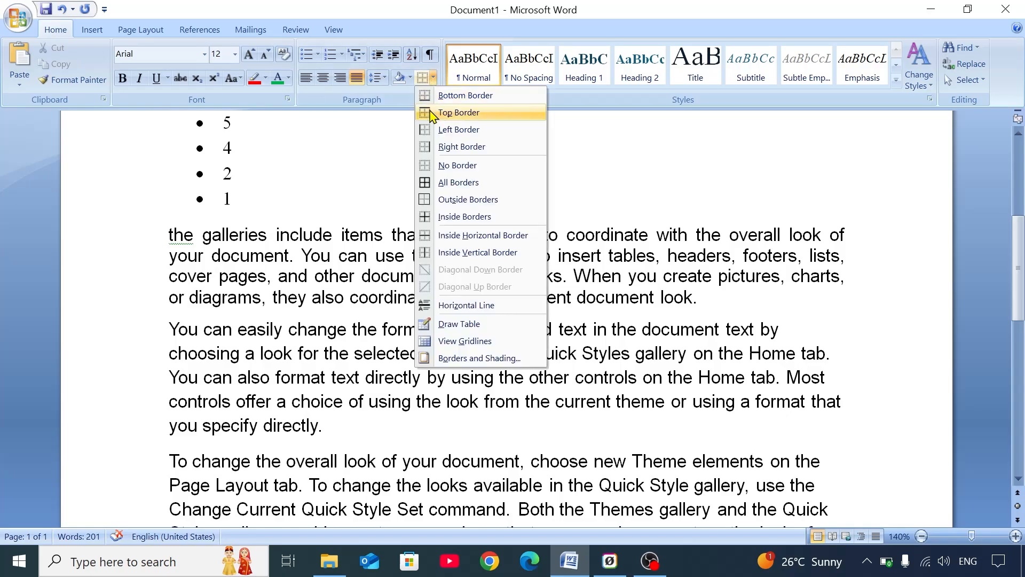
- Try a top border on the paragraph starting "the galleries include", and remove it again
click(459, 112)
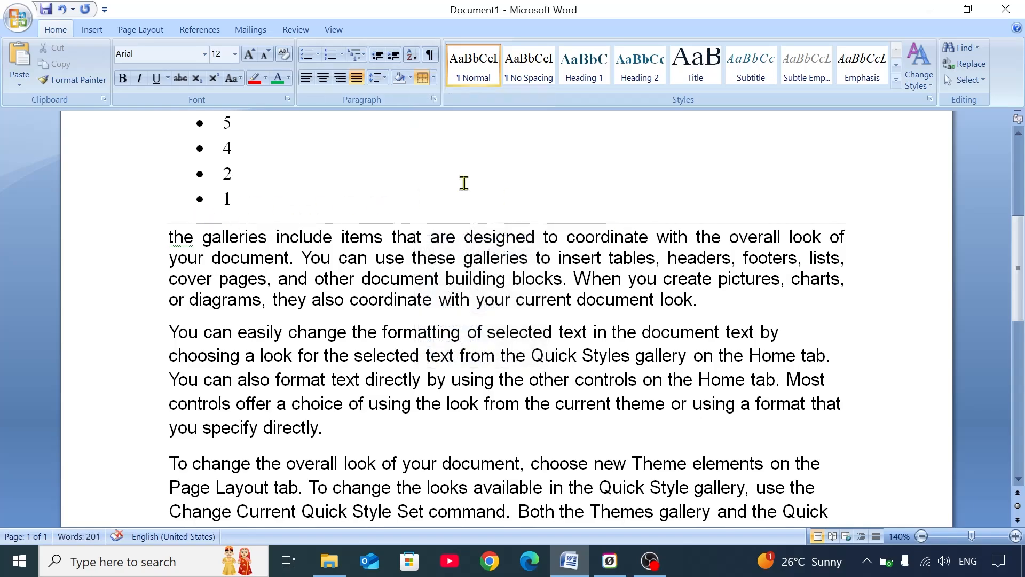
click(426, 80)
click(428, 82)
click(432, 80)
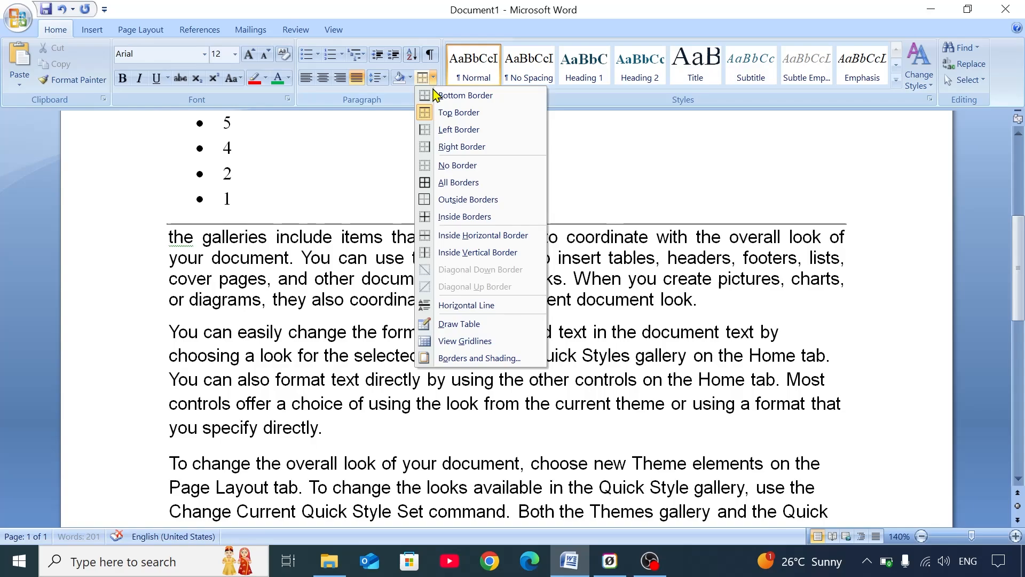
click(458, 165)
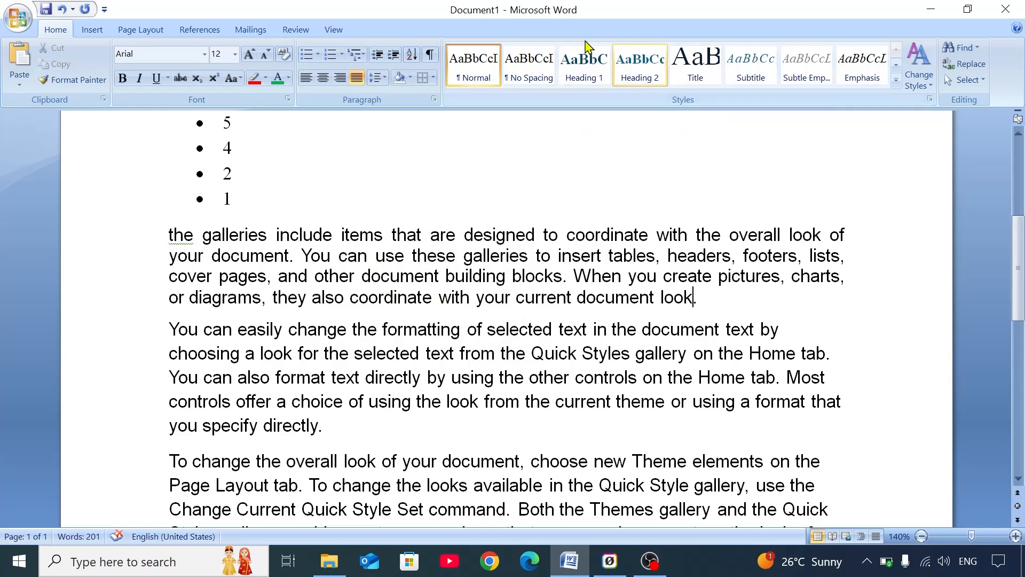
scroll(502, 243, up, 5)
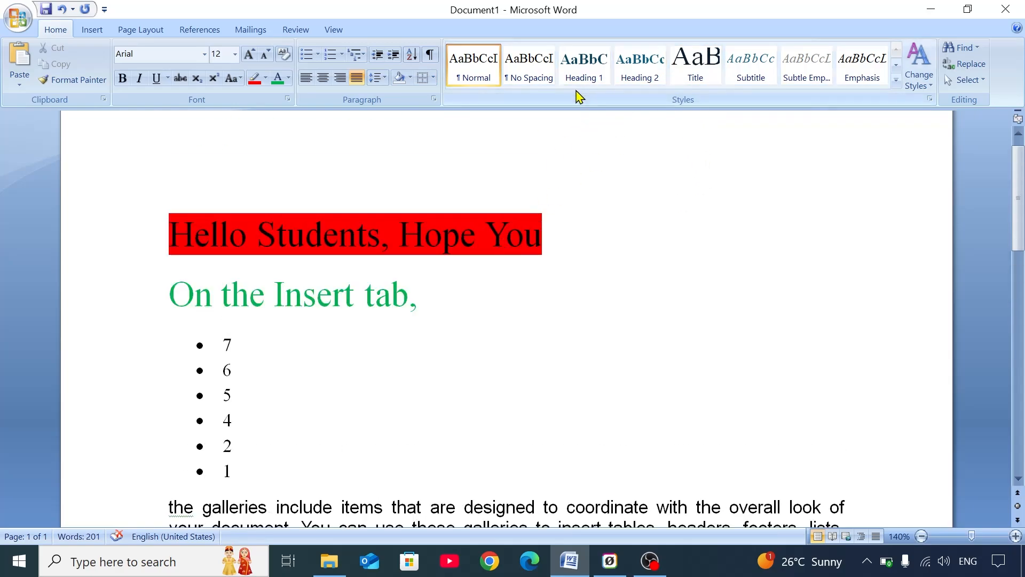
scroll(579, 96, down, 5)
scroll(558, 315, up, 1)
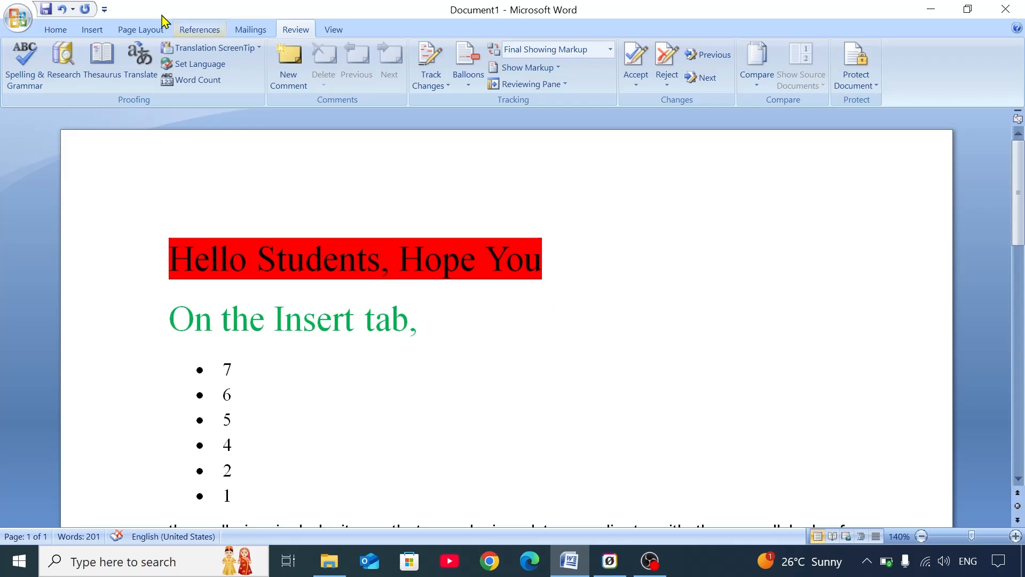
click(55, 31)
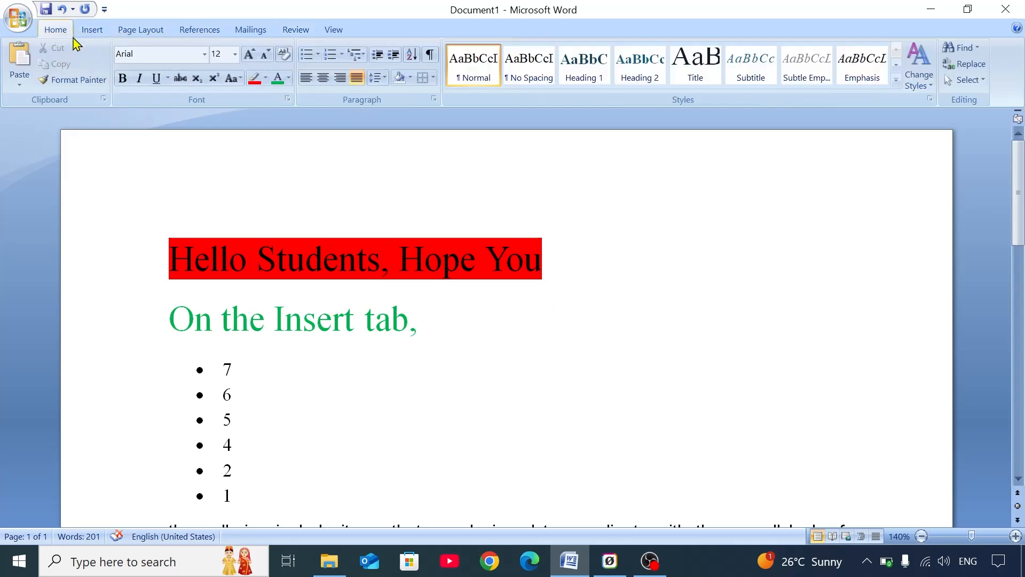
- Clear all formatting from the lines "Hello Students, Hope You" and "On the Insert tab,"
click(546, 257)
scroll(547, 256, down, 1)
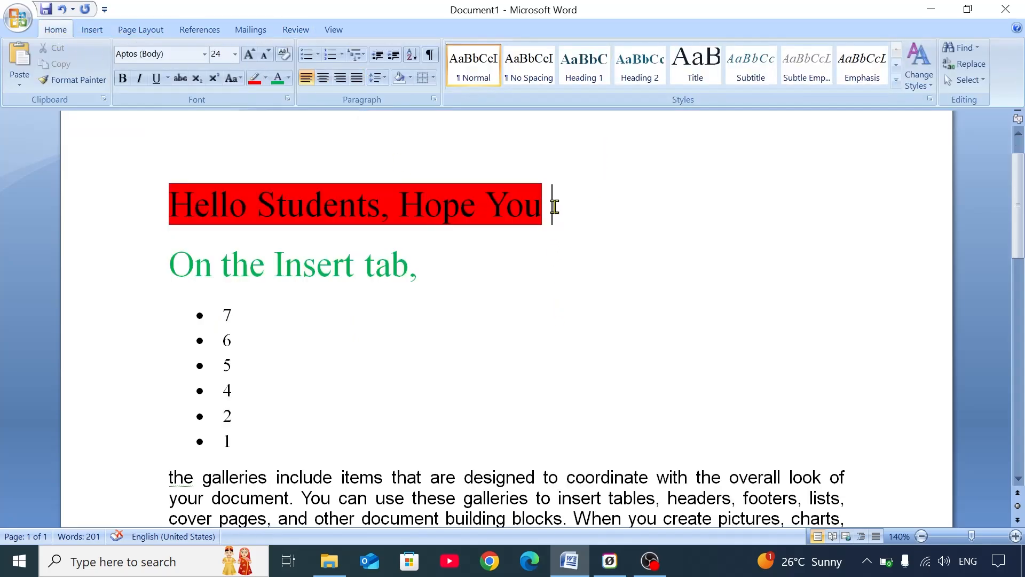
drag(555, 207, 151, 194)
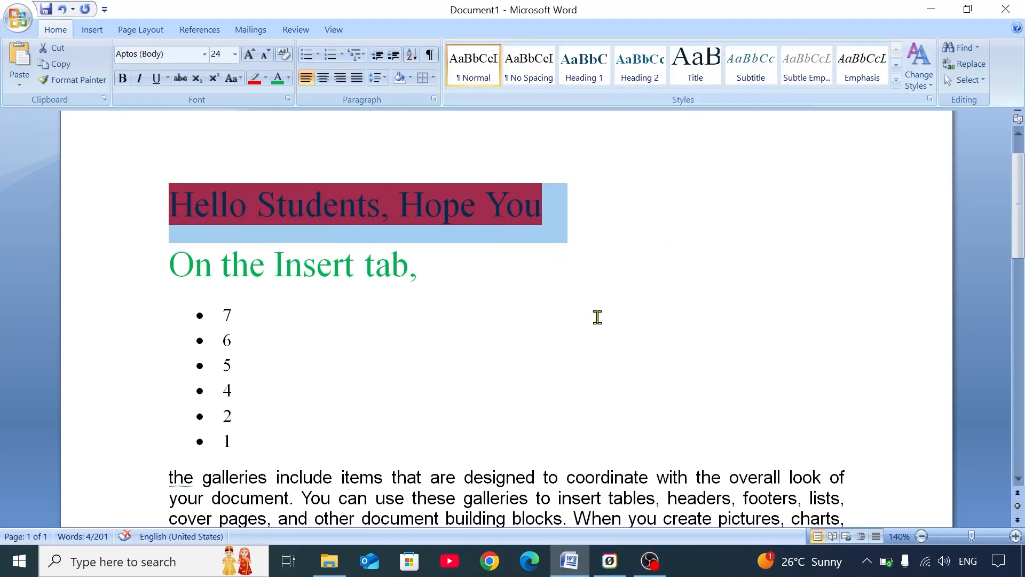
click(564, 211)
drag(564, 211, 146, 187)
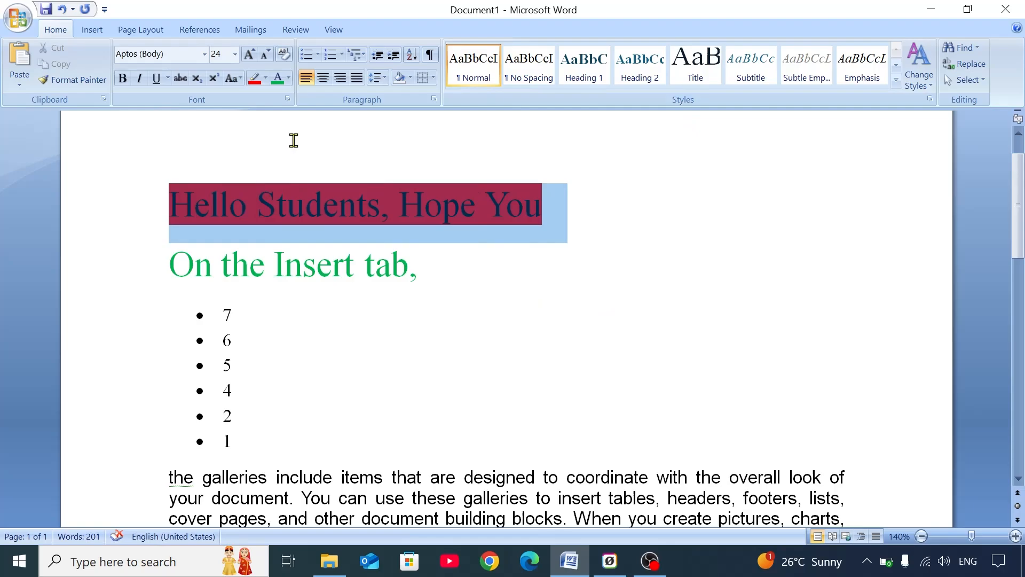
click(284, 54)
drag(444, 251, 162, 238)
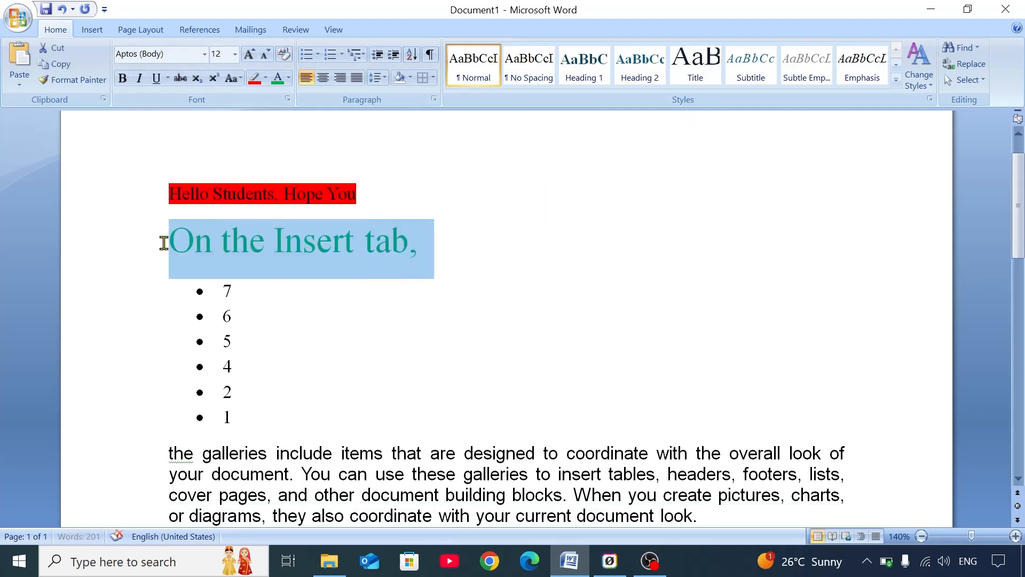
click(283, 54)
- Remove the red text highlight from the line "Hello Students, Hope You" and turn off the highlighter
click(286, 195)
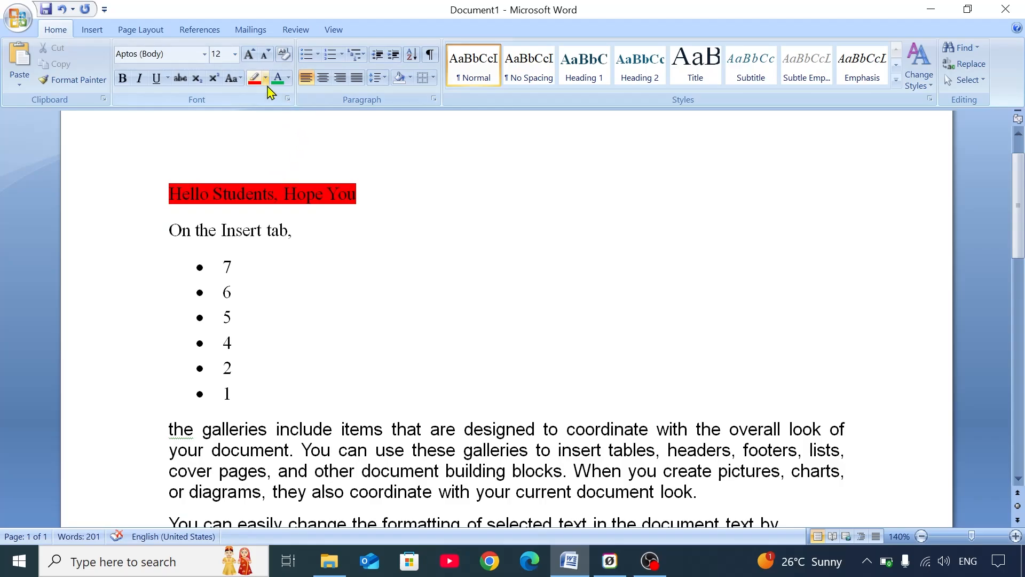
click(266, 78)
click(274, 165)
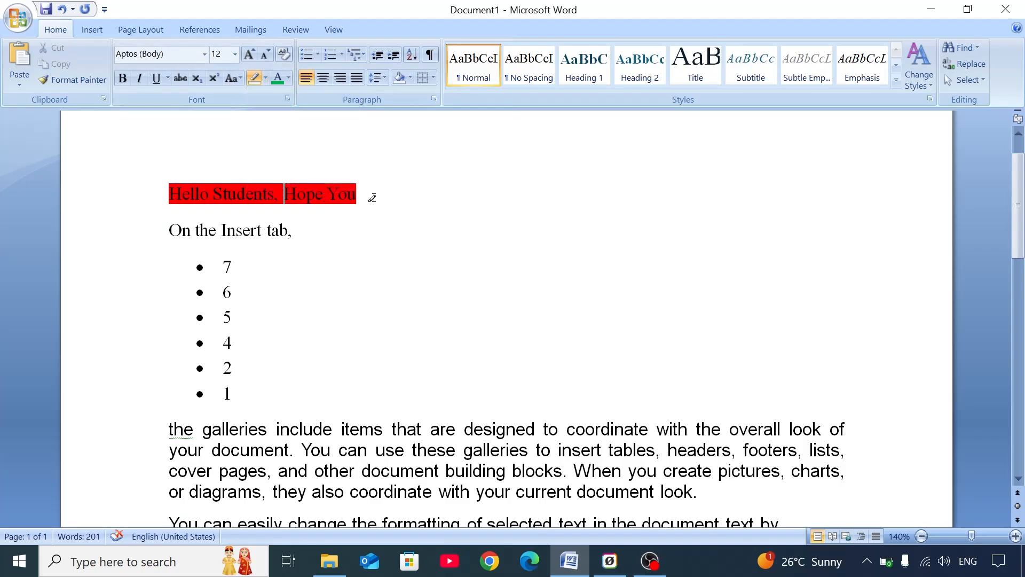
drag(363, 195, 147, 196)
click(265, 78)
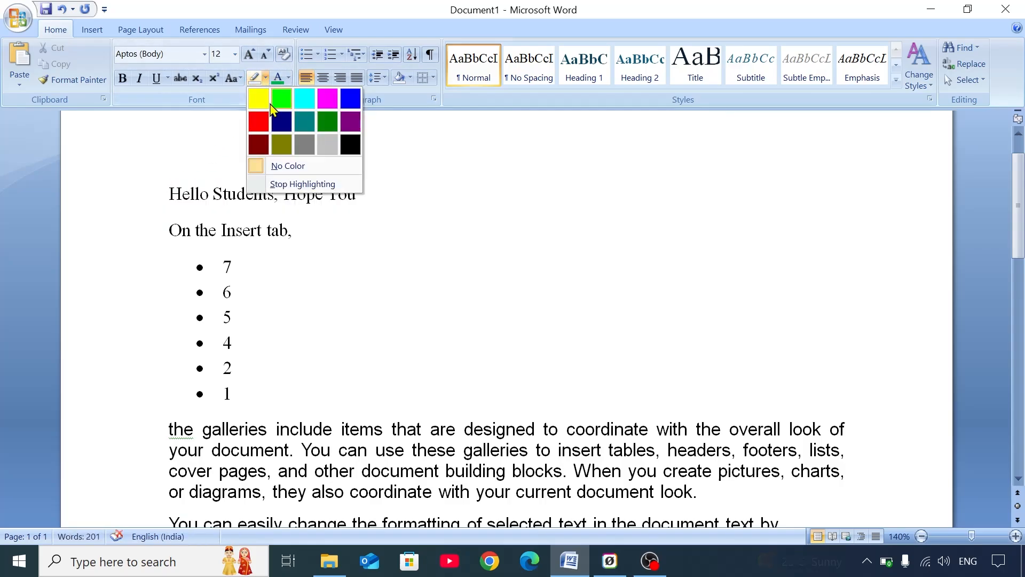
click(271, 166)
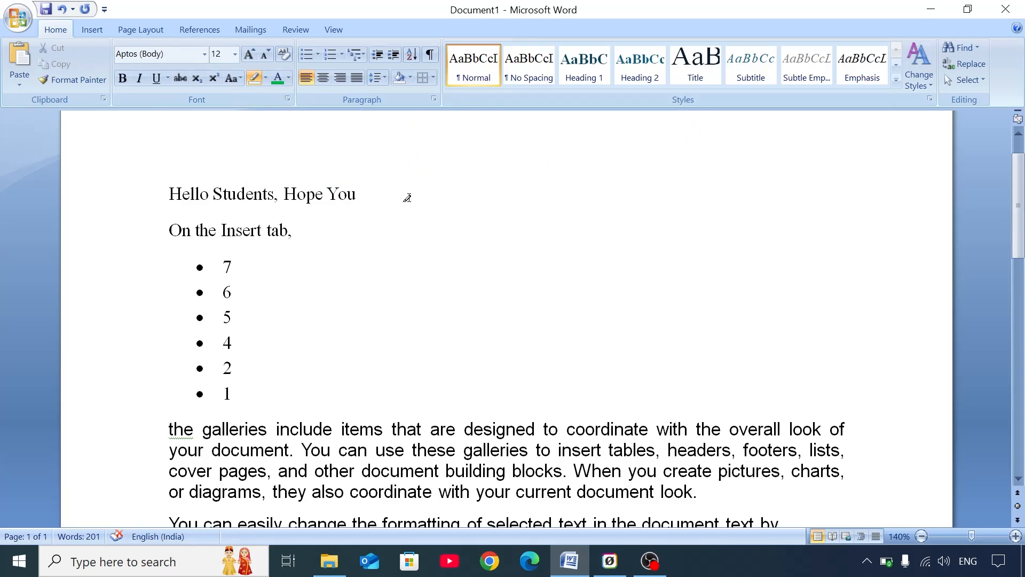
mouse_move(374, 199)
mouse_down()
mouse_move(169, 194)
mouse_move(384, 196)
mouse_up()
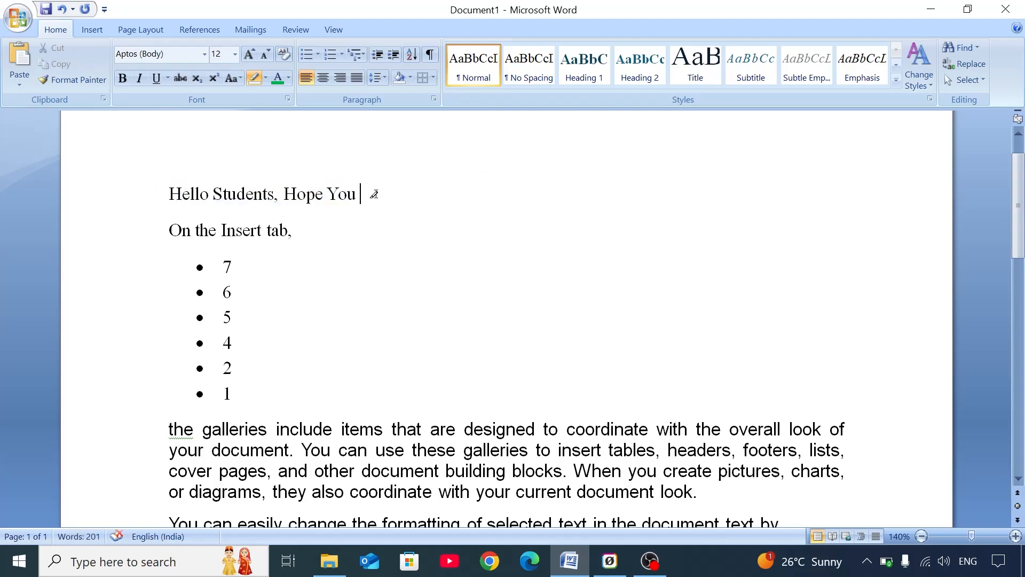
click(266, 79)
click(255, 86)
- Apply the Title style to the line "Hello Students, Hope You" and preview other Quick Styles such as Quote on it
drag(366, 196, 181, 188)
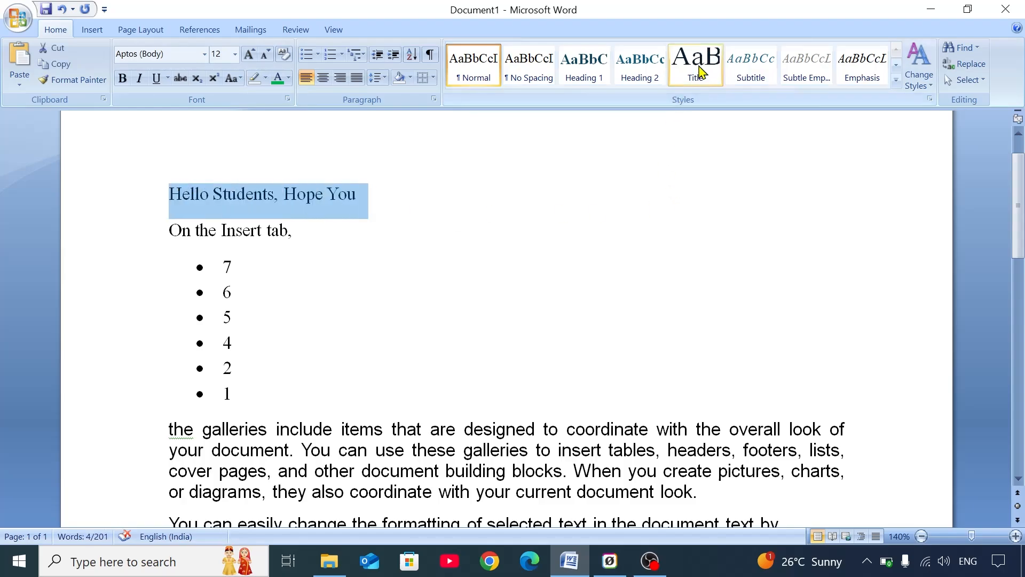
click(700, 72)
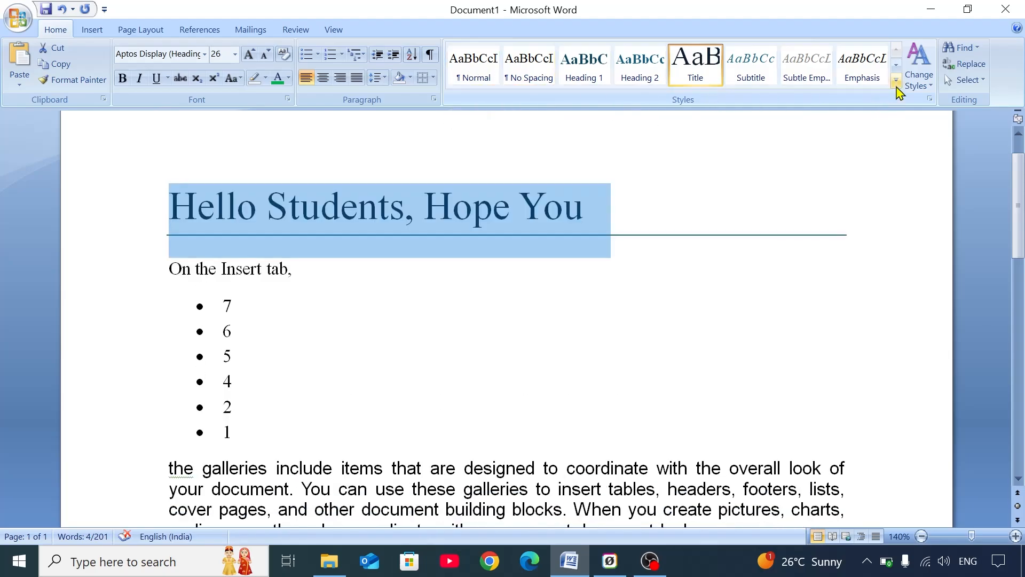
click(896, 82)
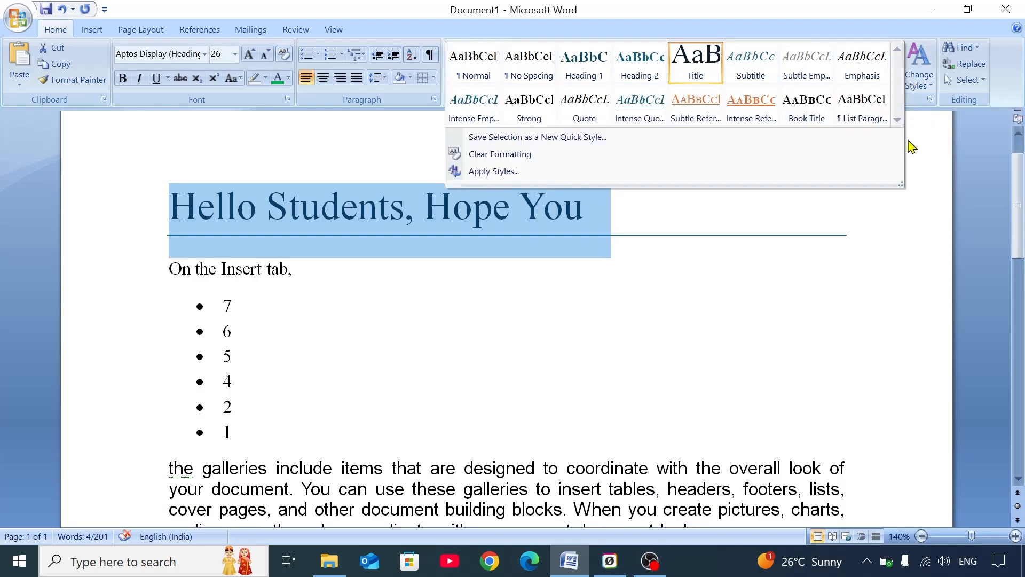
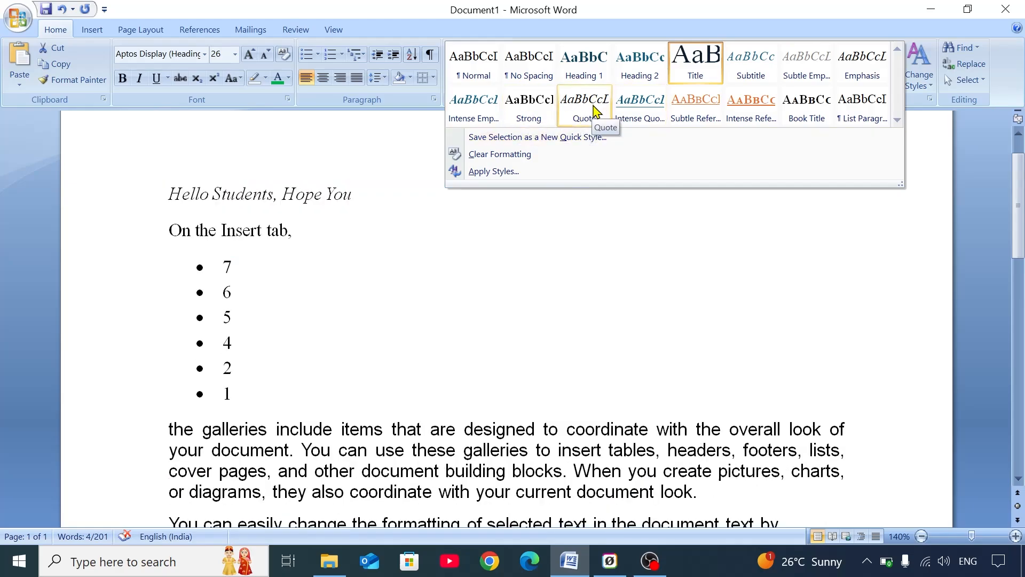
click(630, 233)
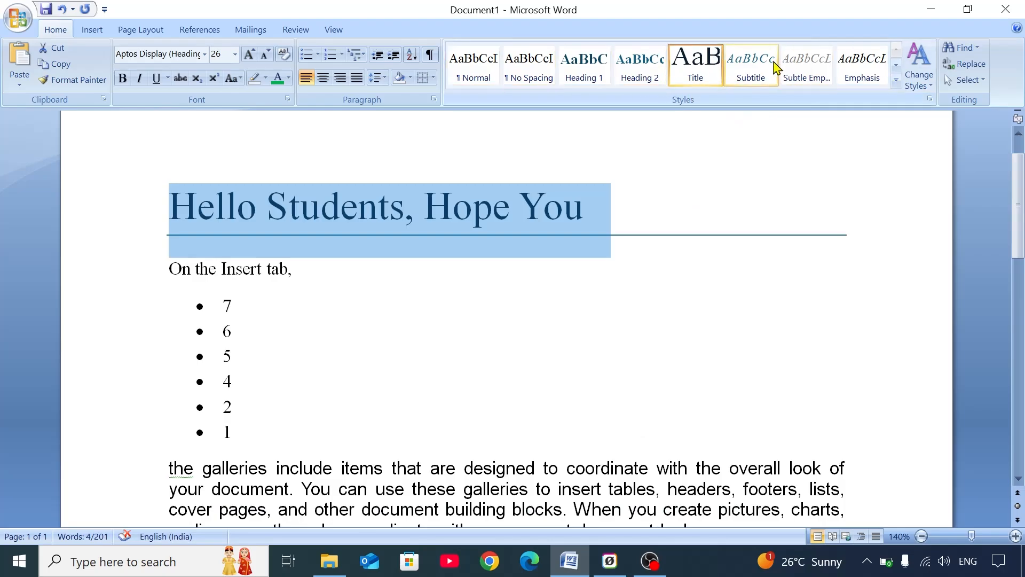
- Apply the Elegant style set to the document
click(928, 92)
mouse_move(944, 102)
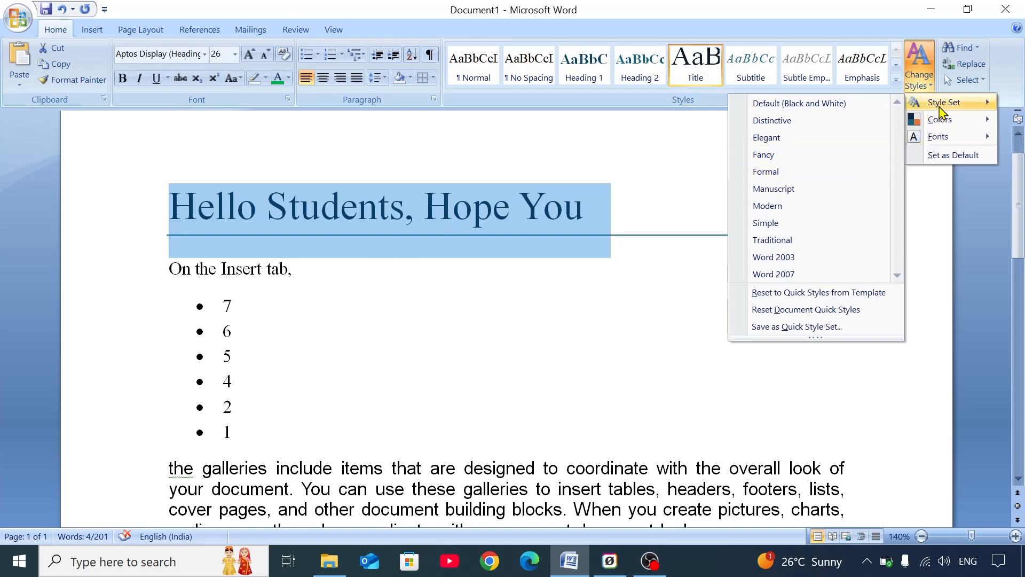
click(824, 139)
- Preview other style sets and theme fonts such as Fancy and Office Classic on the document without applying any
click(917, 67)
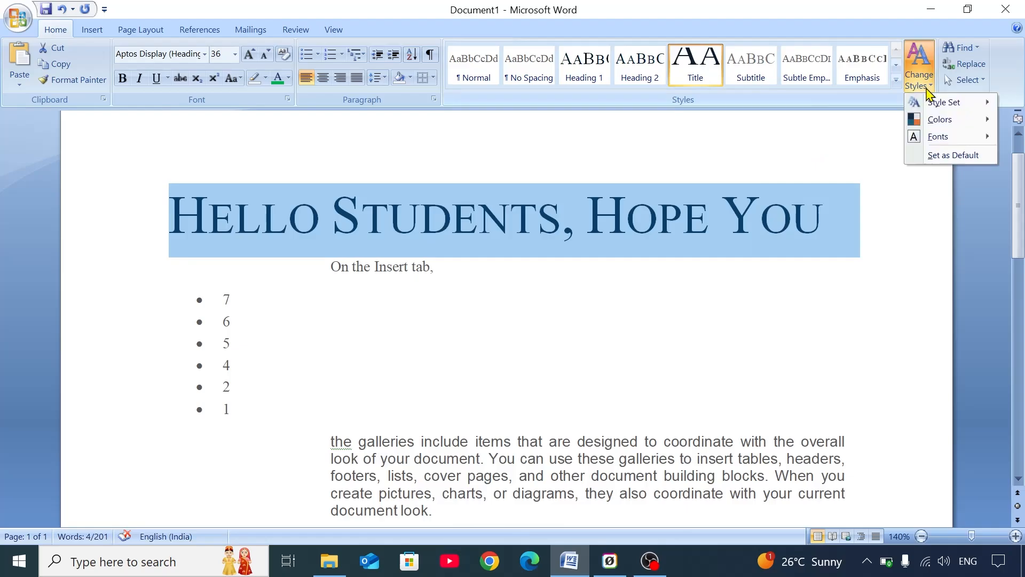
mouse_move(955, 107)
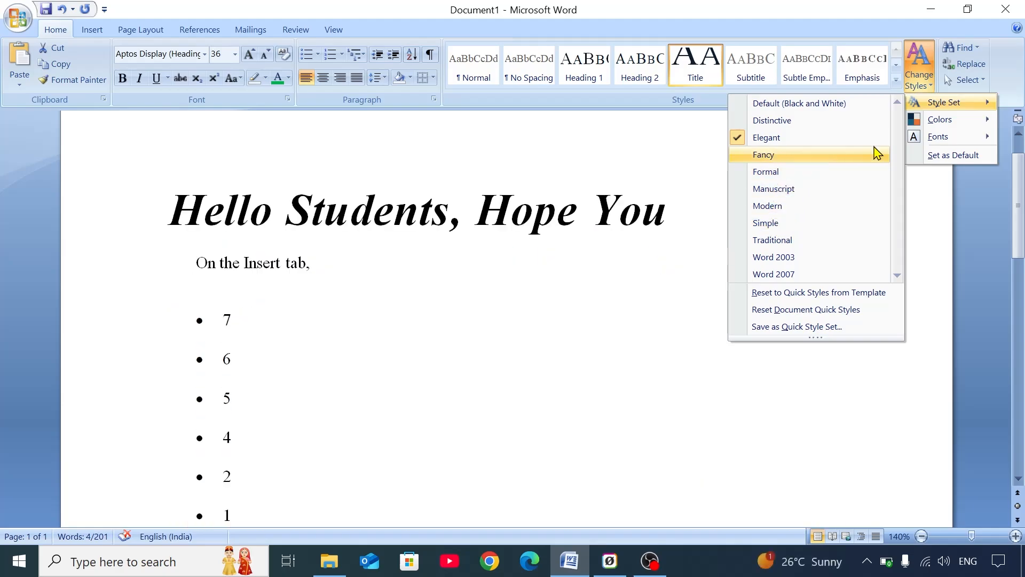
mouse_move(958, 125)
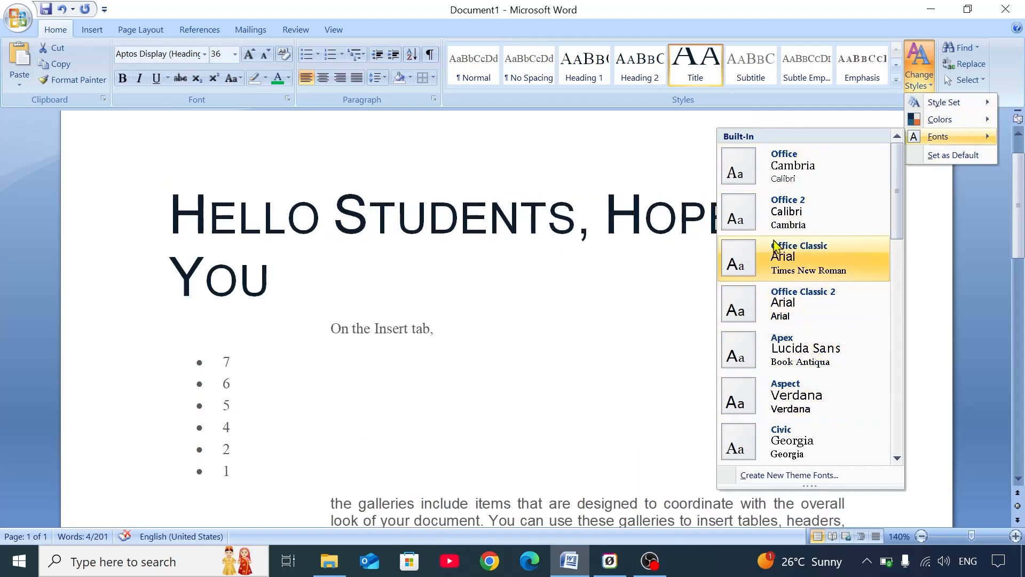
click(688, 219)
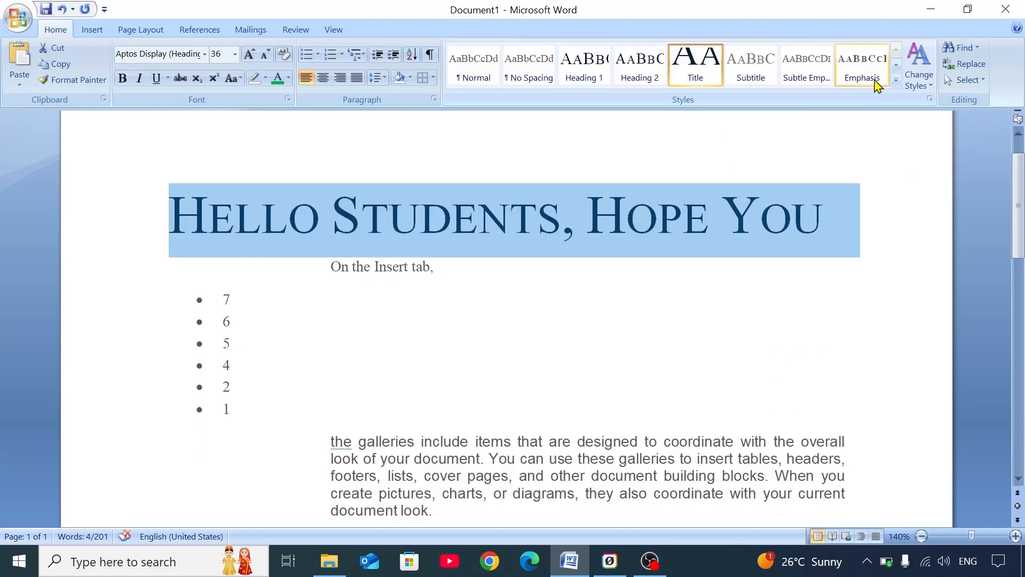
click(920, 88)
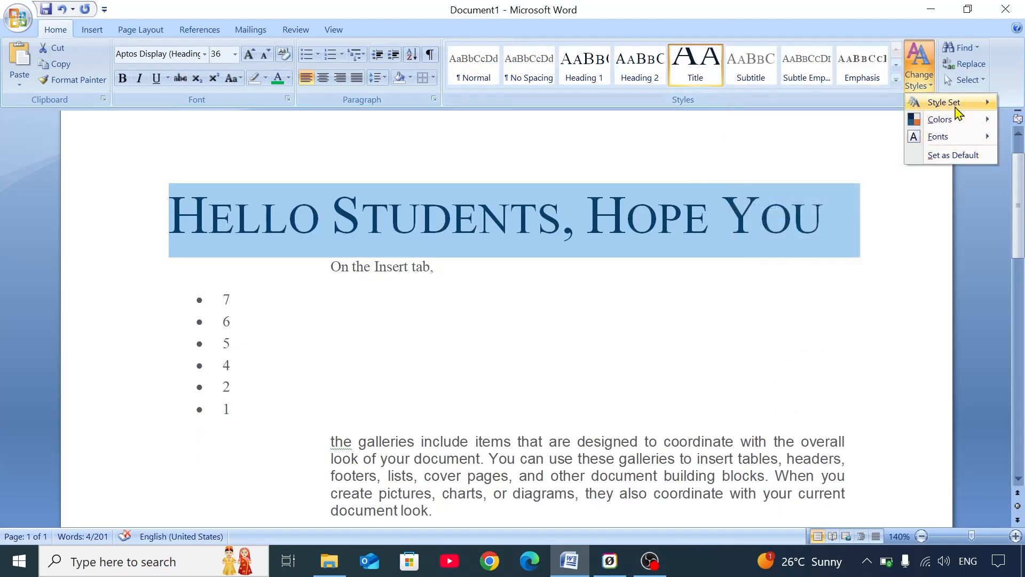
click(880, 108)
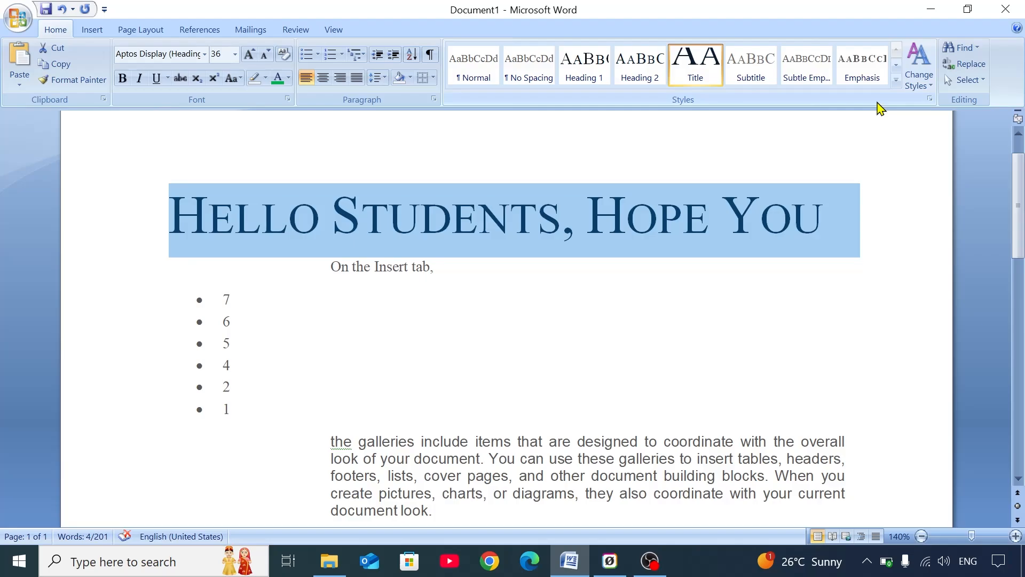
- Search the document for the word "formatting", check for further occurrences, and close the search
scroll(759, 206, down, 5)
click(689, 293)
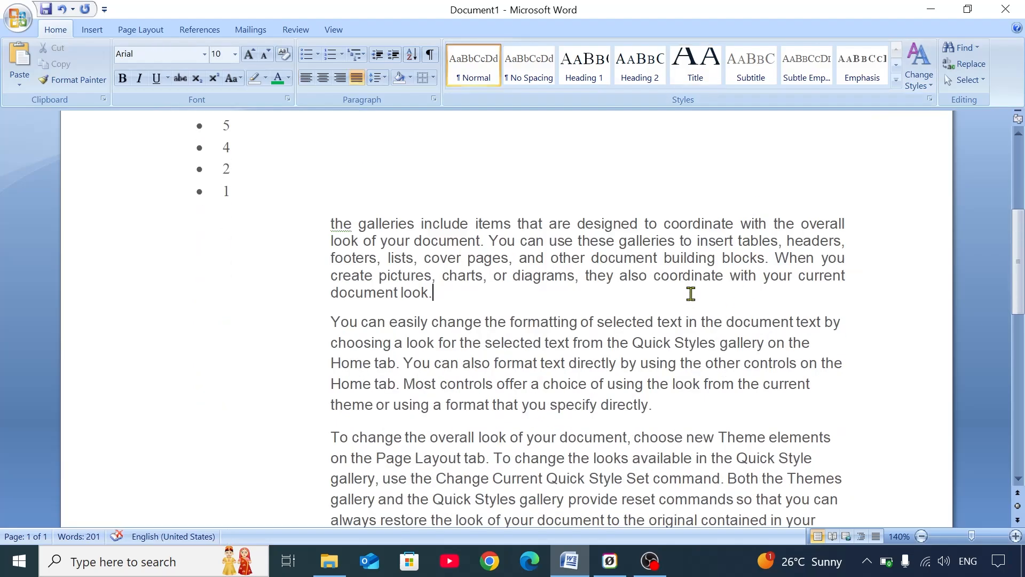
scroll(688, 293, up, 6)
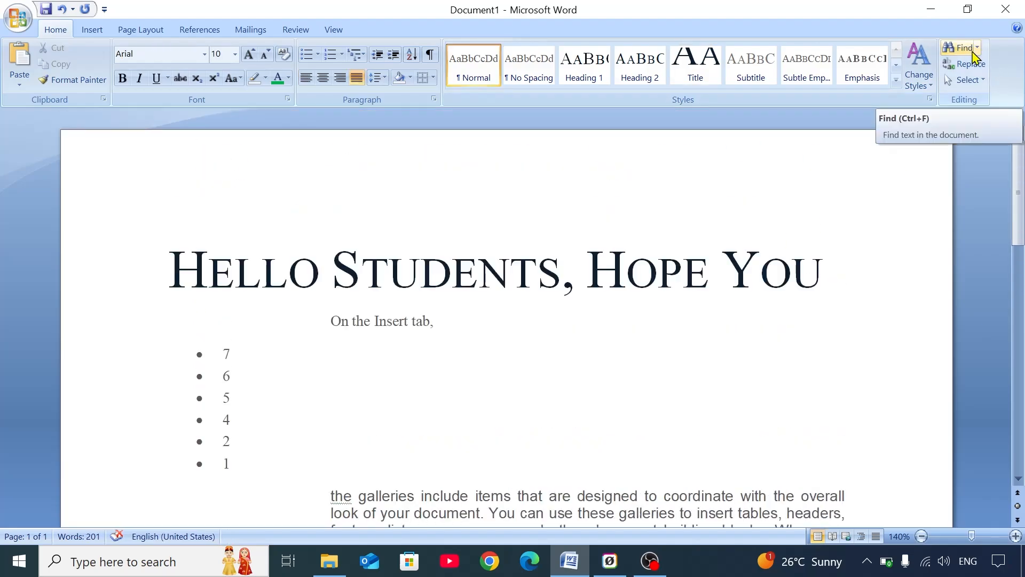
scroll(559, 203, down, 4)
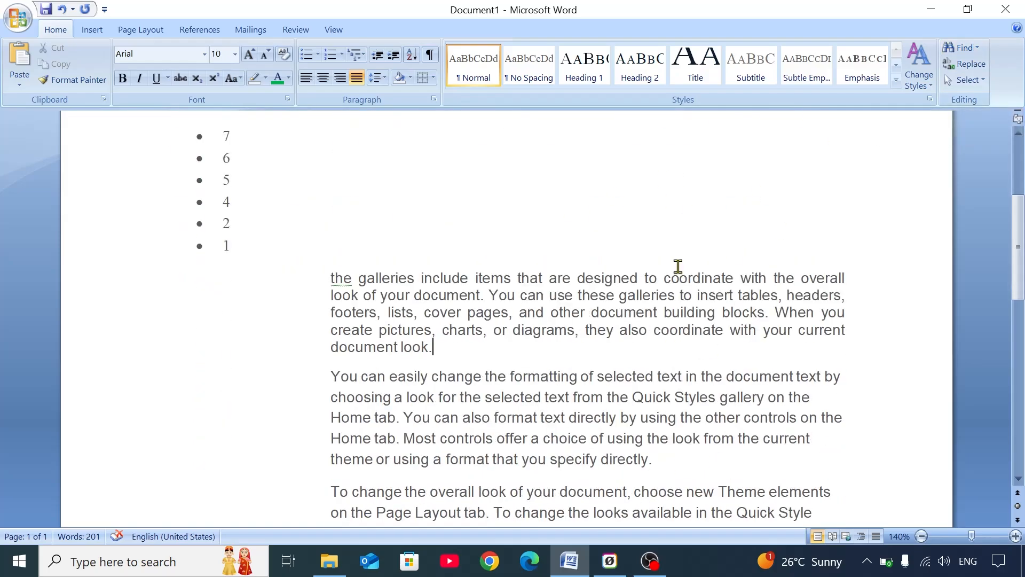
click(964, 49)
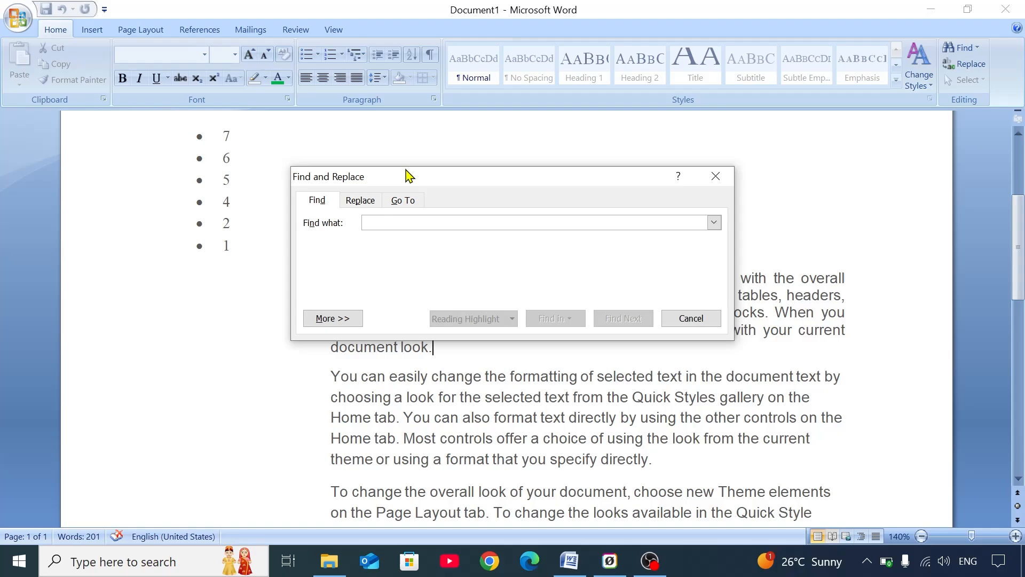
drag(405, 179, 514, 170)
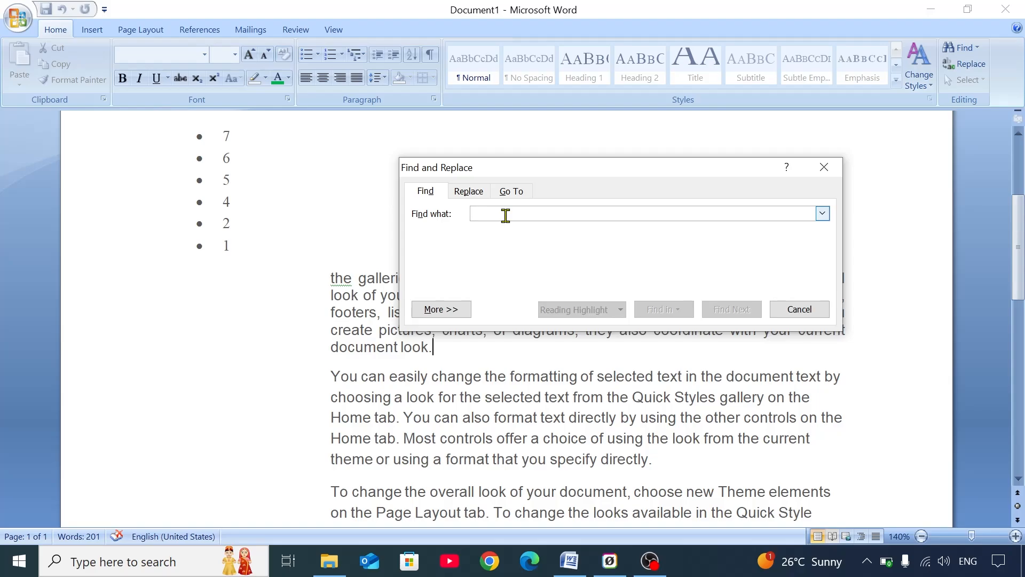
text(fr)
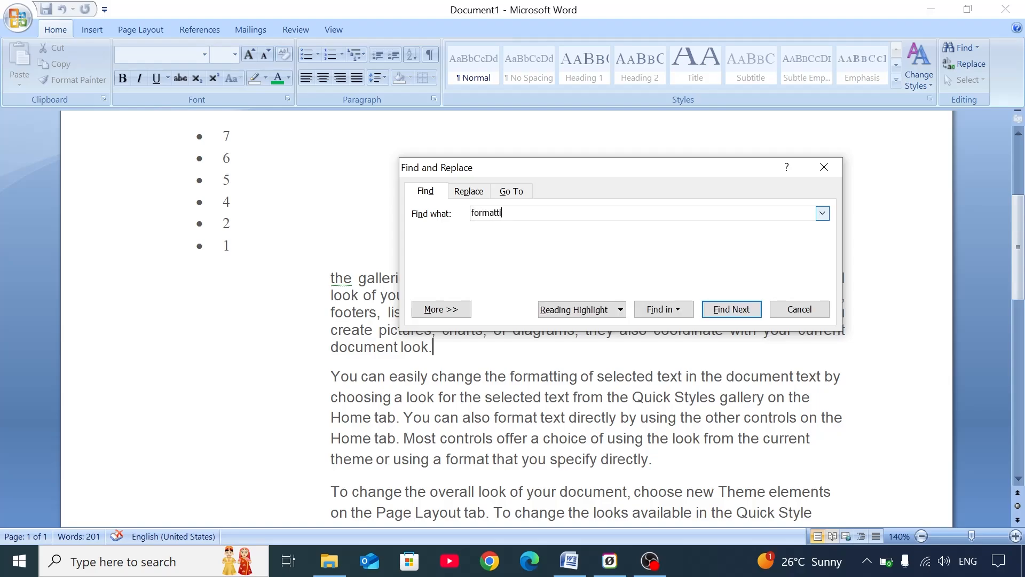
click(729, 309)
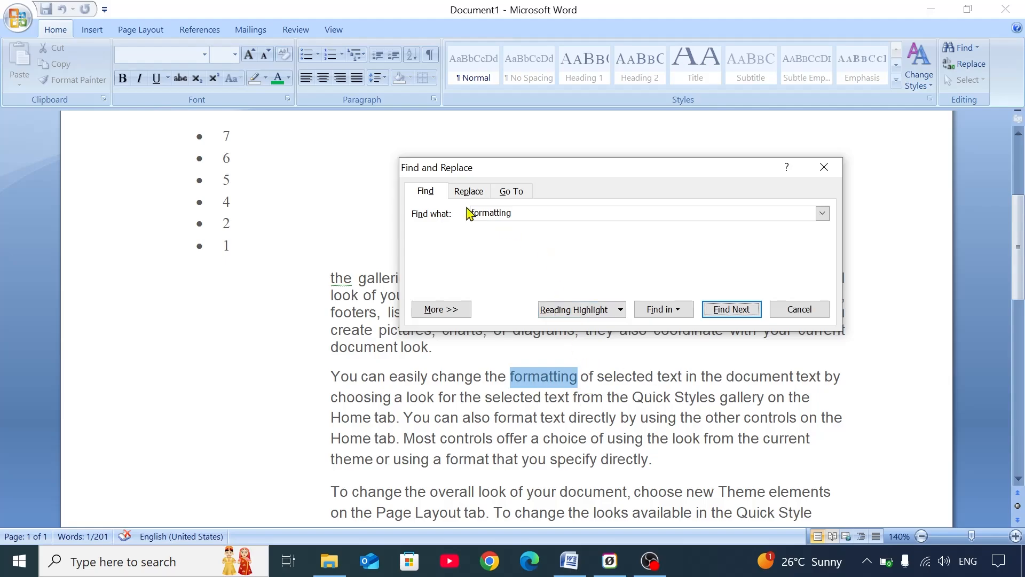
click(744, 311)
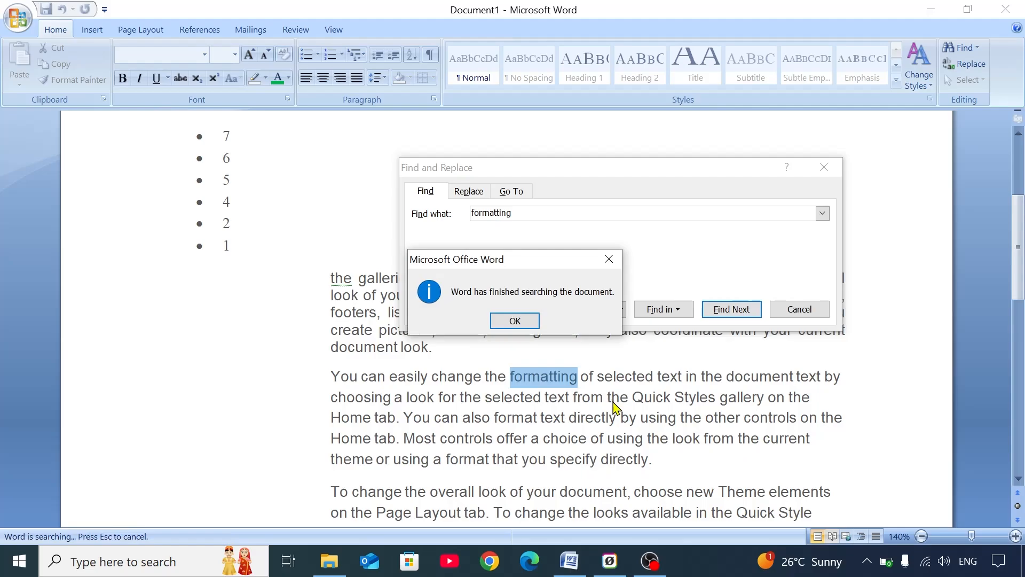
click(515, 321)
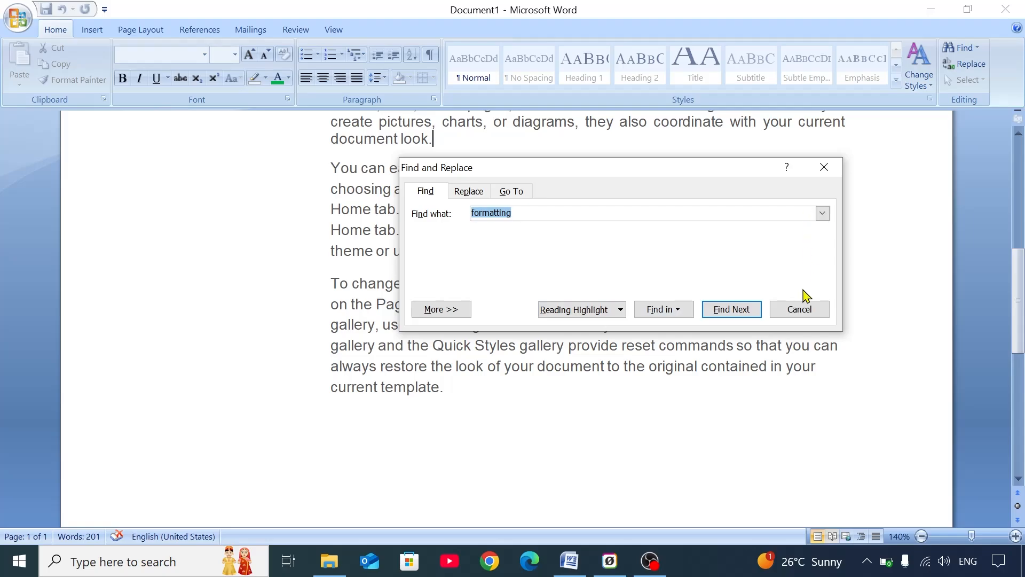
click(797, 306)
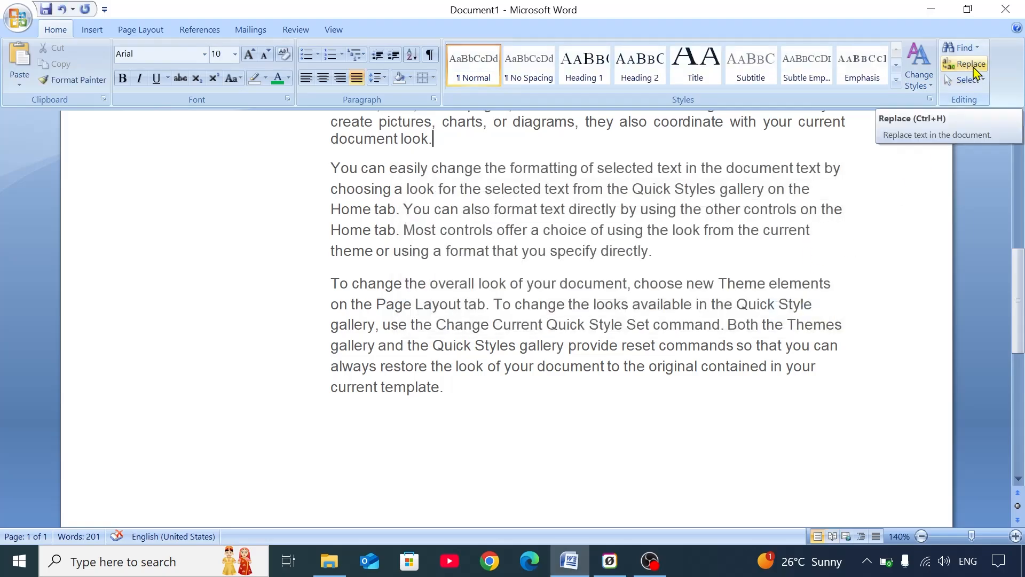
- Set up a replacement of "Home tab" with "Insert tab" and replace the first occurrence in the paragraph starting "You can easily change"
click(972, 67)
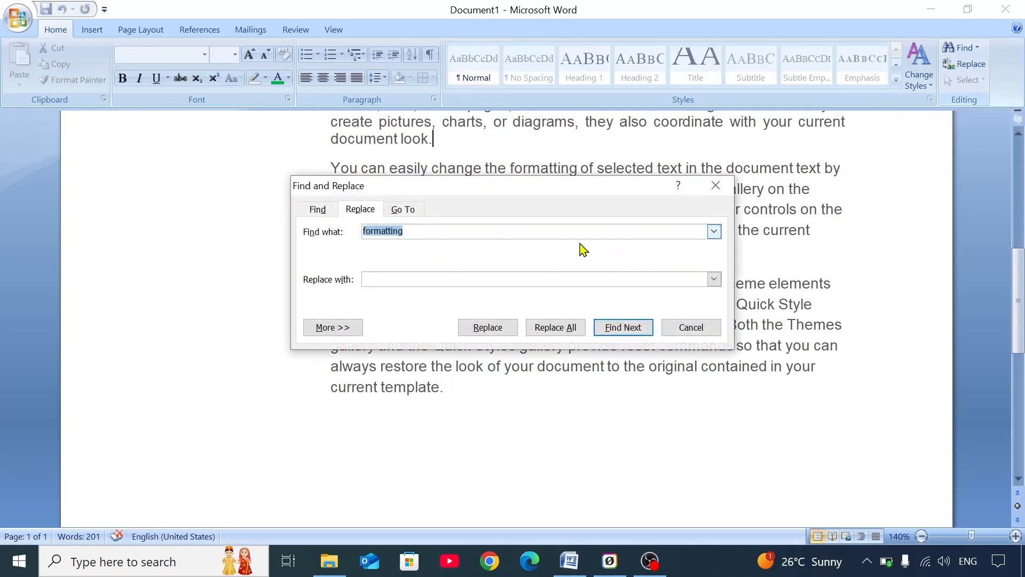
drag(437, 195, 620, 230)
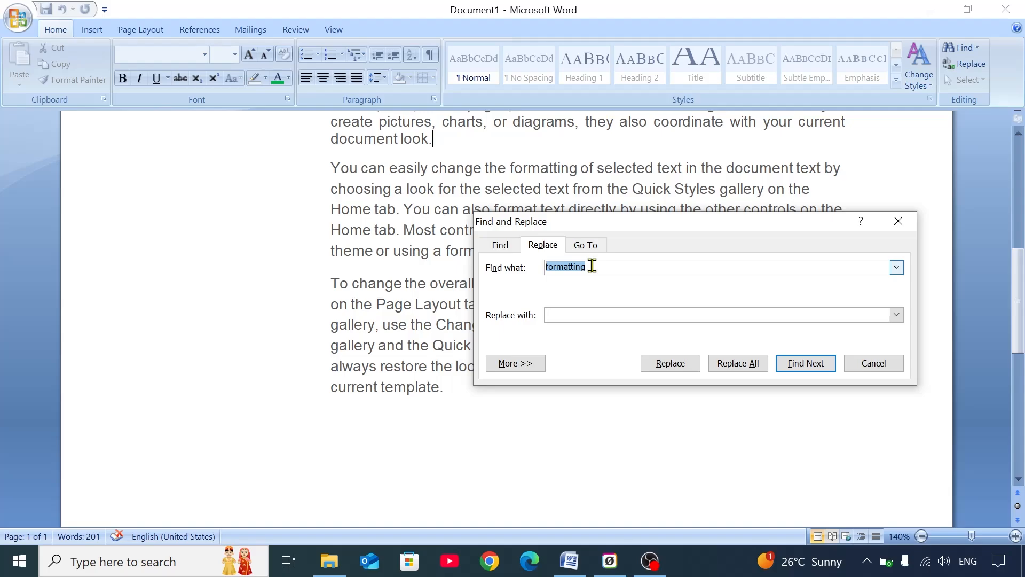
text(Insert tab)
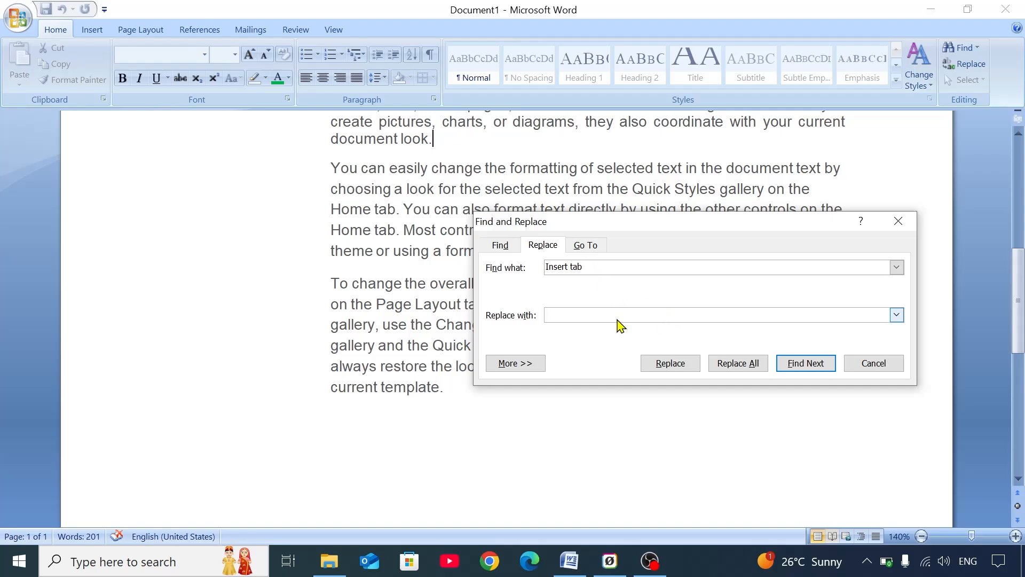
drag(568, 267, 515, 268)
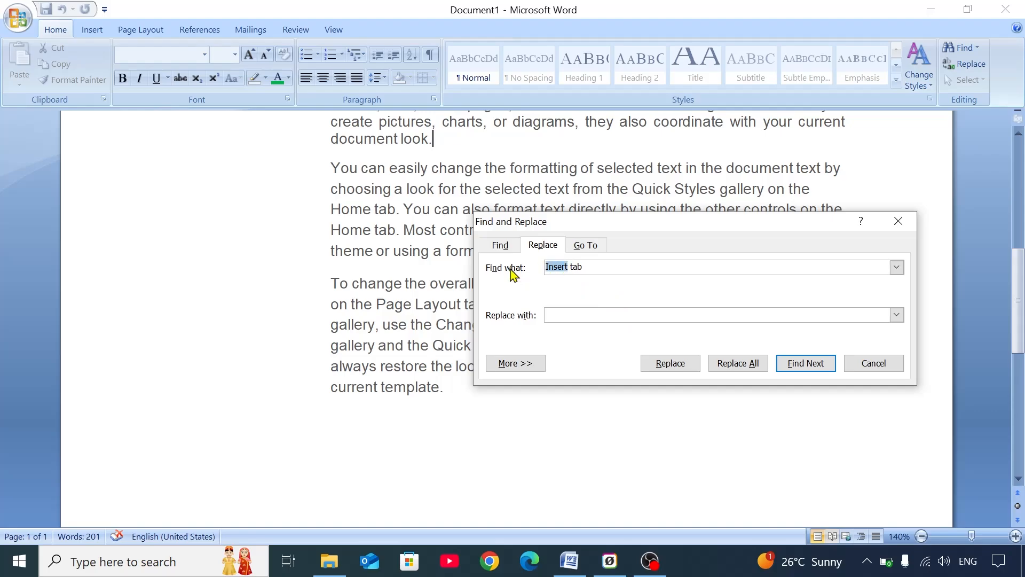
text(Hom)
click(569, 315)
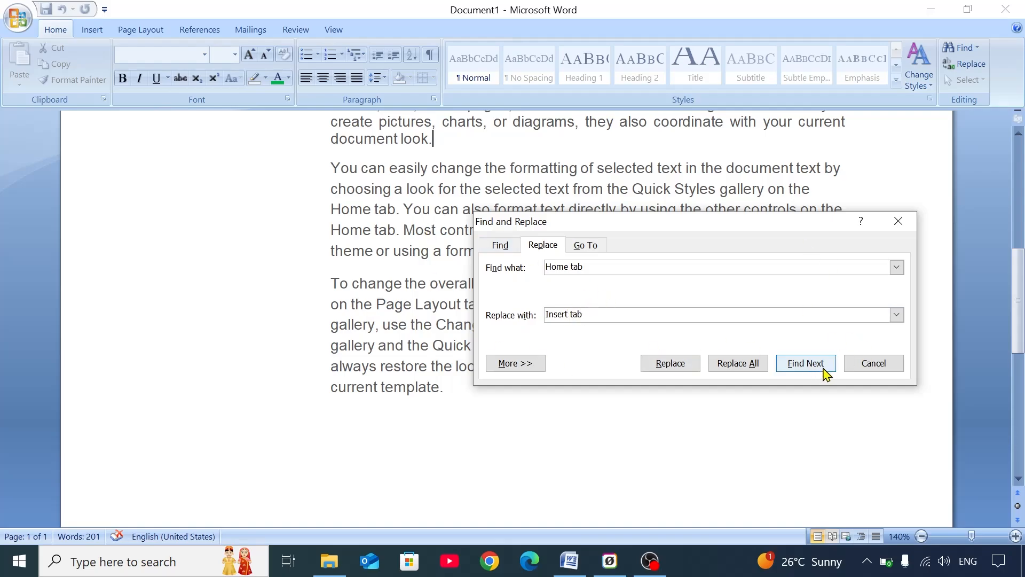
click(806, 364)
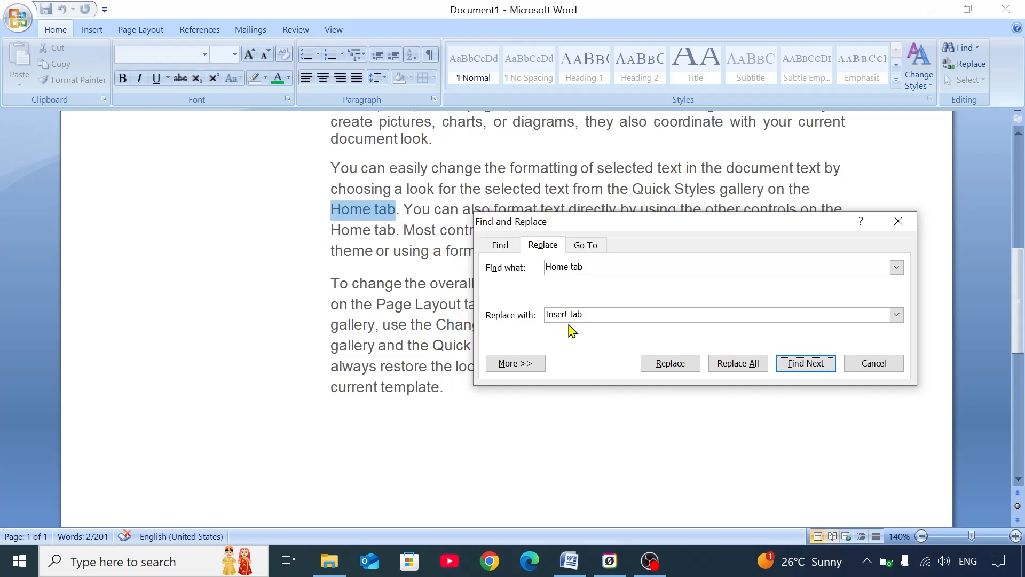
click(671, 365)
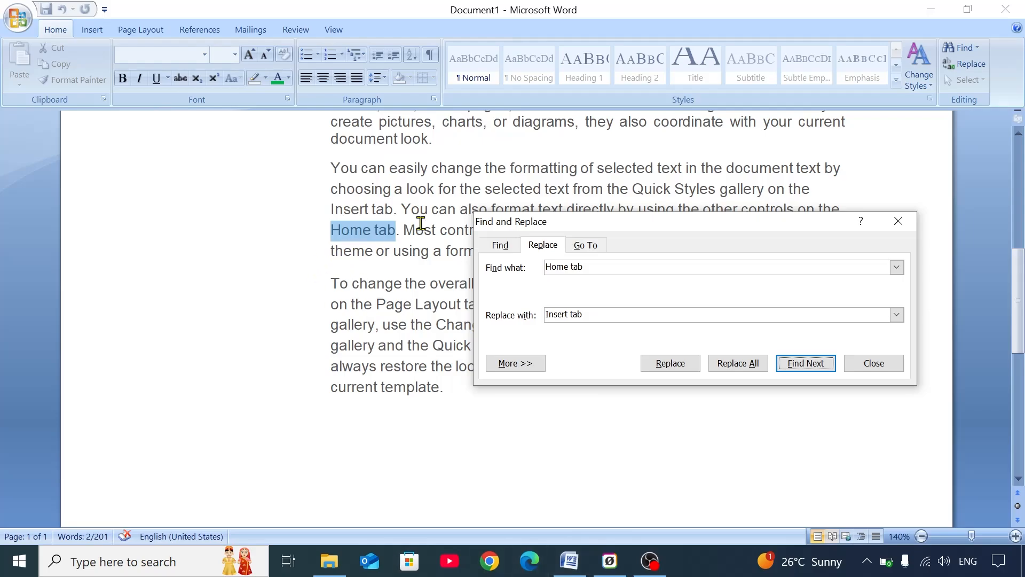
- Replace all remaining occurrences of "Home tab" with "Insert tab" and close Find and Replace
click(738, 368)
click(521, 322)
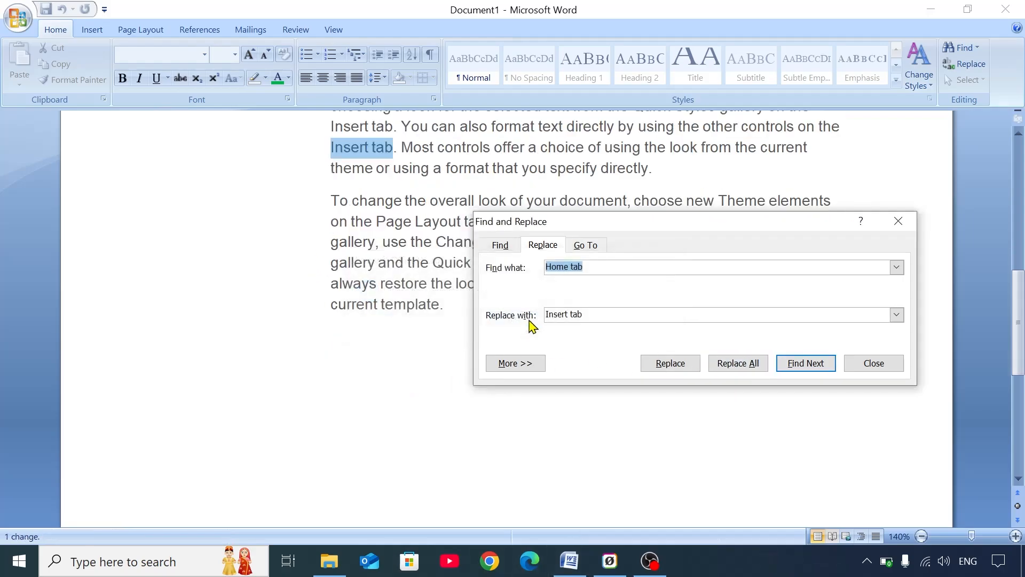
click(898, 221)
scroll(880, 164, up, 3)
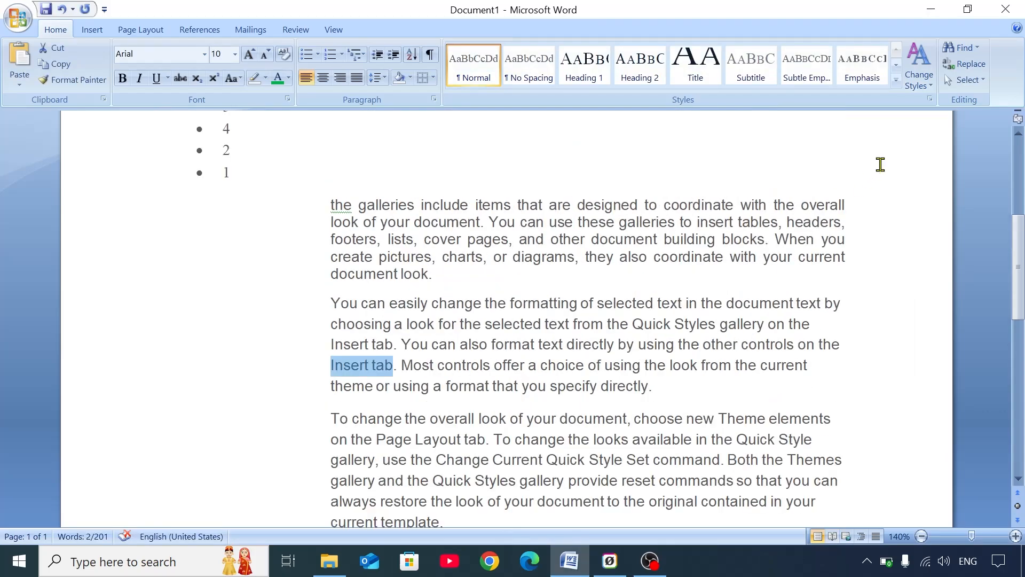
- Select the entire contents of the document and review the selection up to the title line
click(971, 80)
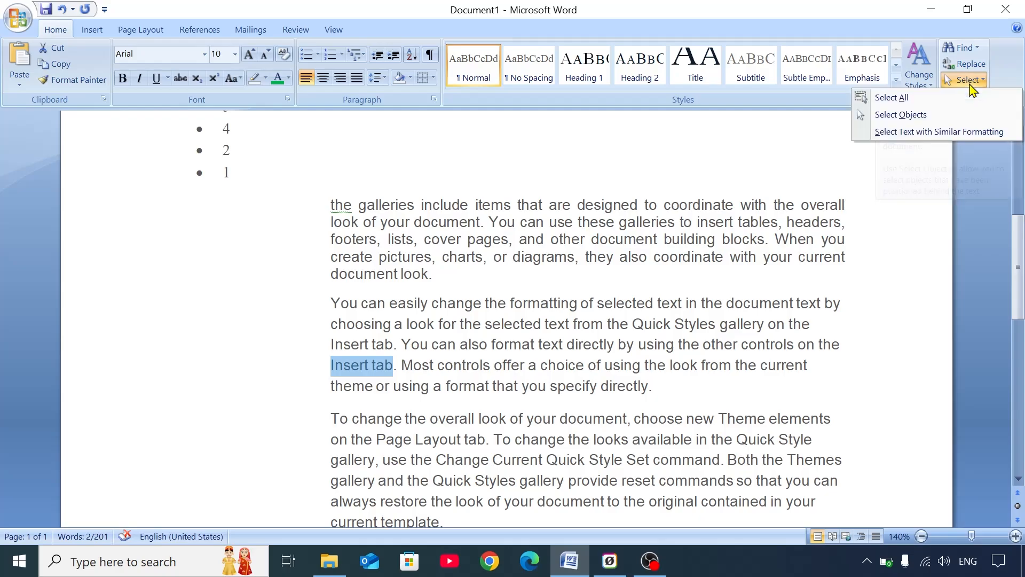
click(889, 98)
scroll(604, 269, up, 3)
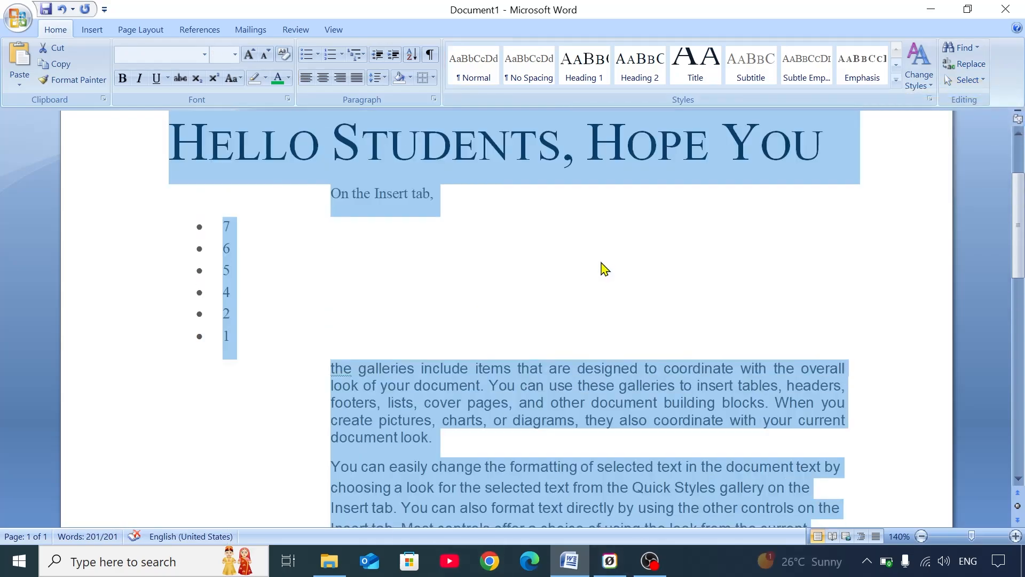
scroll(603, 268, up, 3)
- Try the Select Objects mode in the document, and turn it off again
click(967, 79)
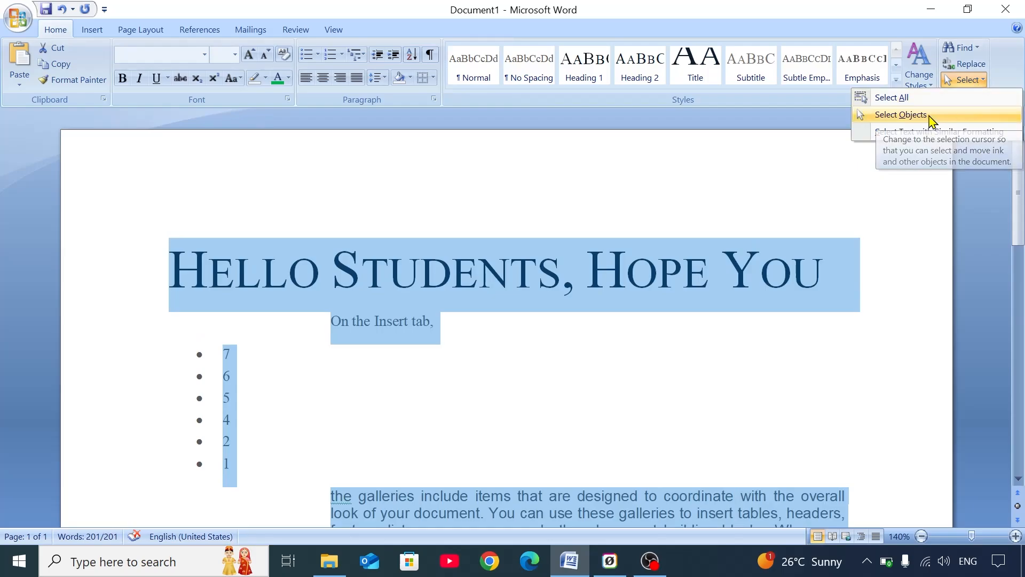
click(902, 114)
scroll(513, 336, down, 5)
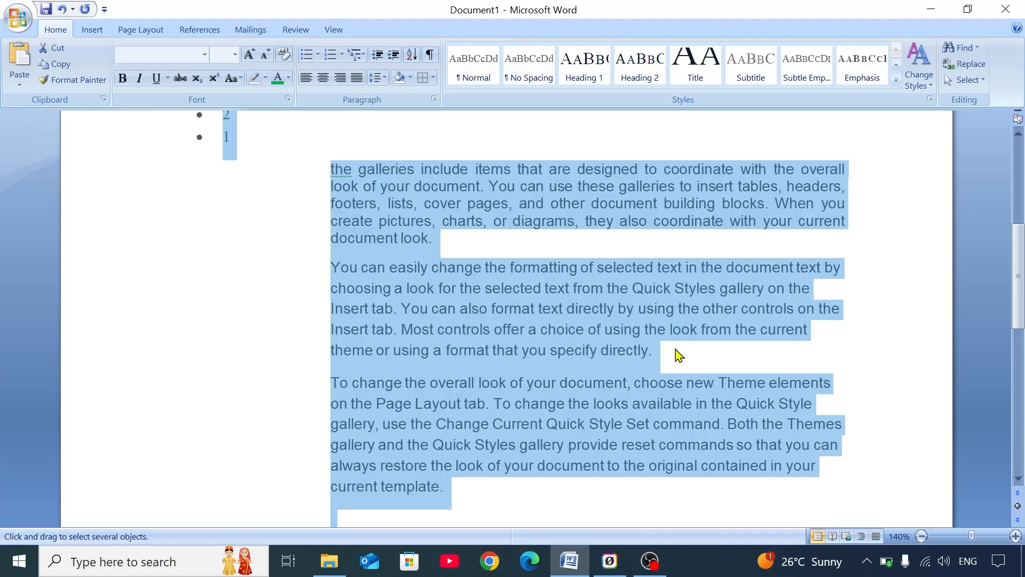
scroll(641, 251, up, 5)
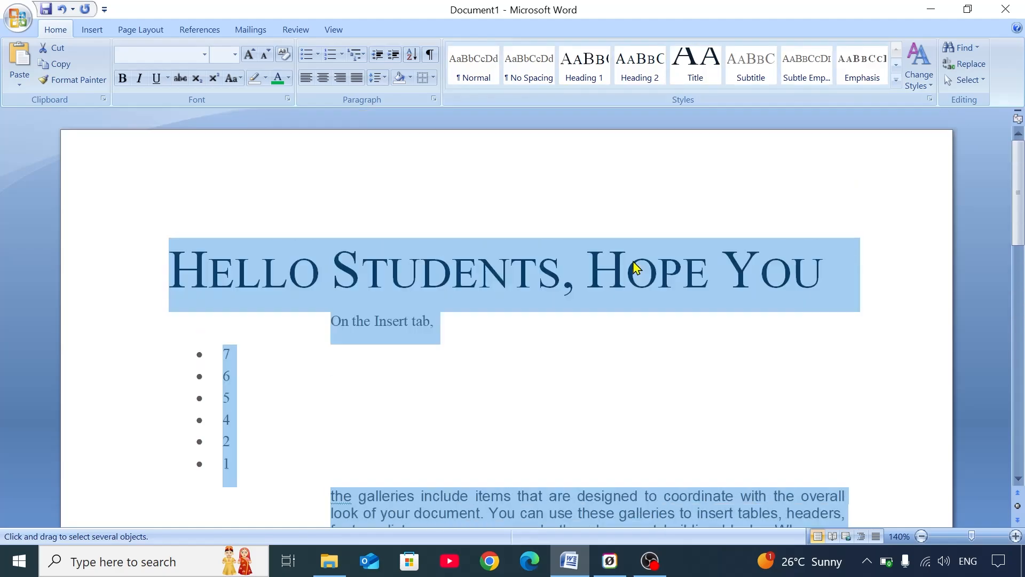
click(981, 80)
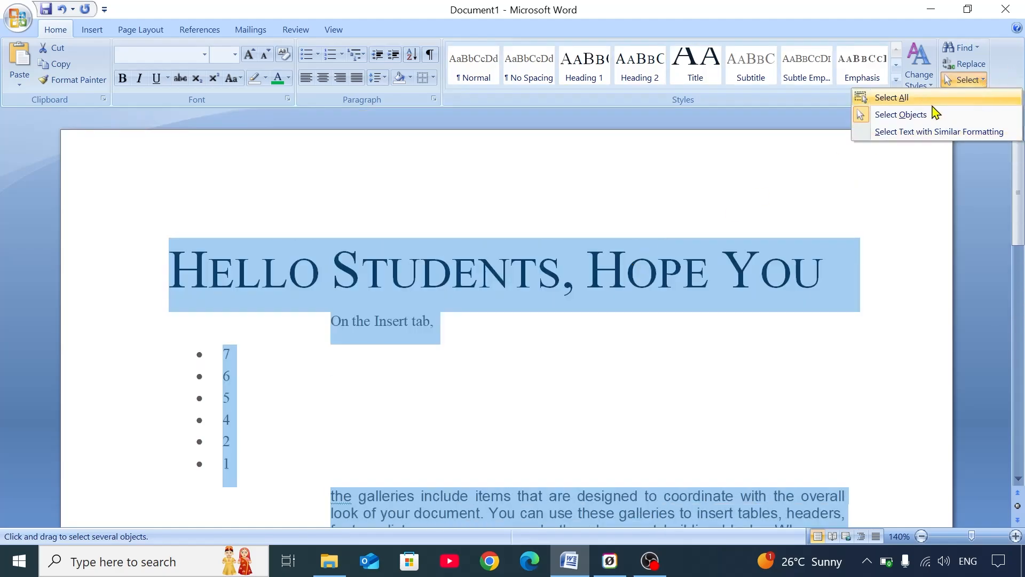
click(861, 119)
- Clear the whole-document selection, look at the Select Text with Similar Formatting option with the space after "Hello" selected, and deselect it
click(968, 80)
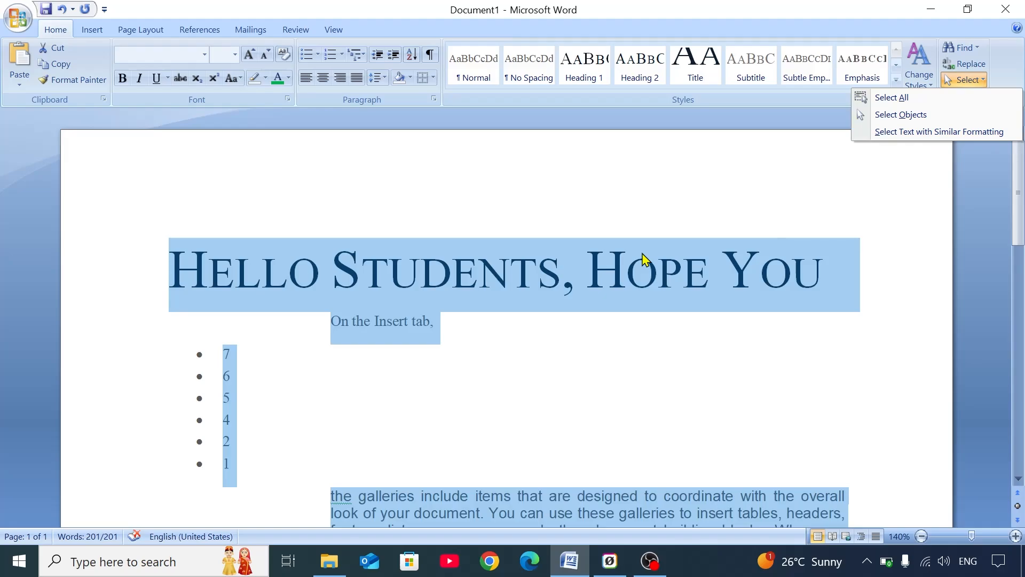
scroll(563, 286, down, 2)
scroll(594, 263, up, 2)
click(515, 281)
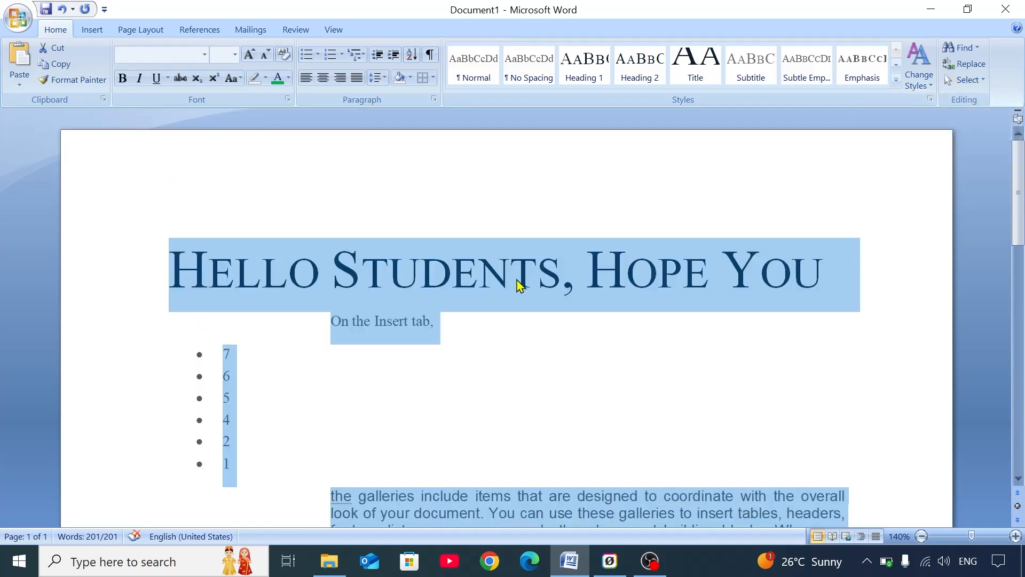
double_click(520, 273)
drag(337, 282, 321, 268)
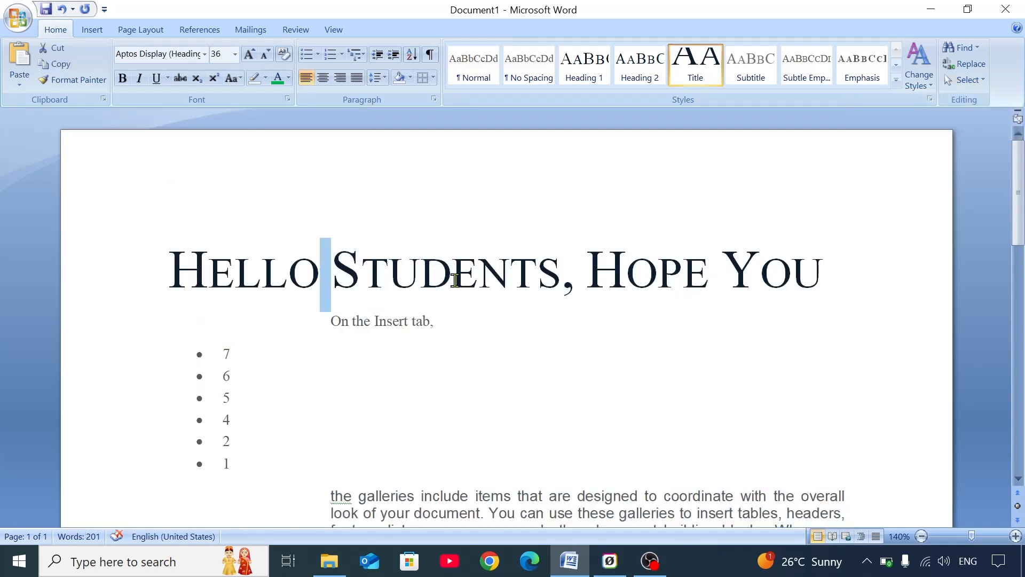
click(967, 81)
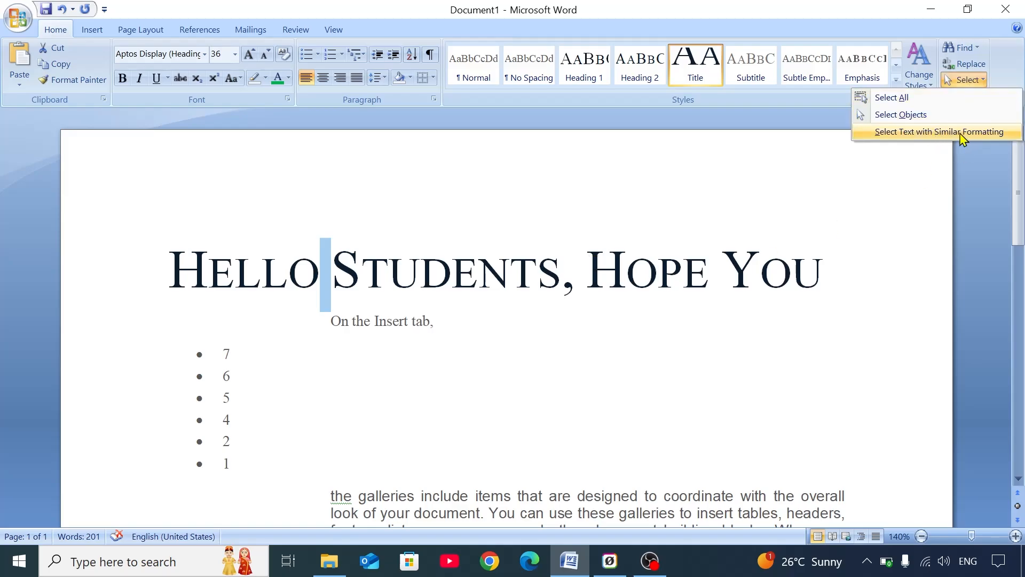
click(599, 270)
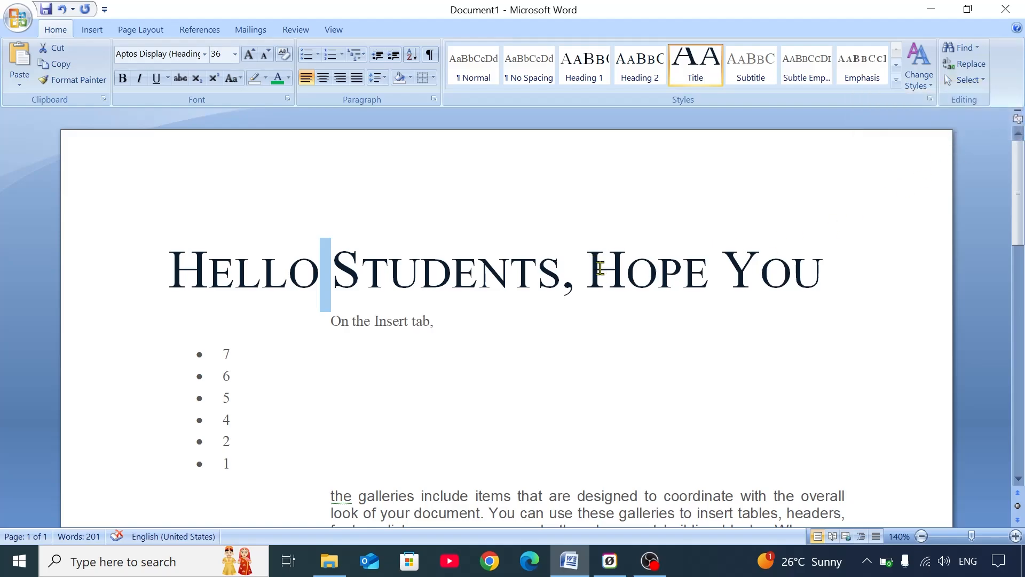
click(599, 268)
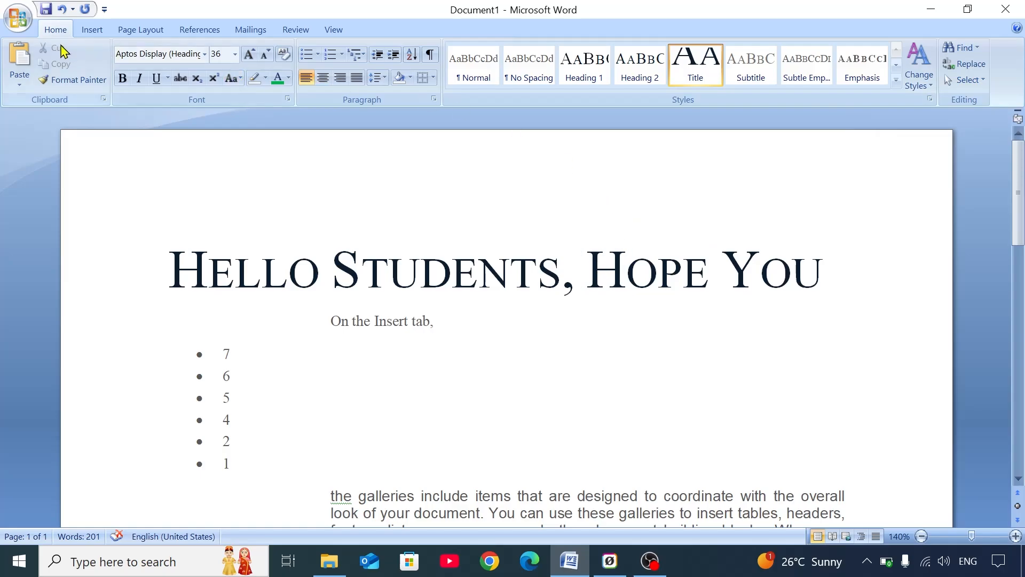
- Bring up the commands for inserting content such as cover pages, tables and pictures
scroll(569, 203, down, 1)
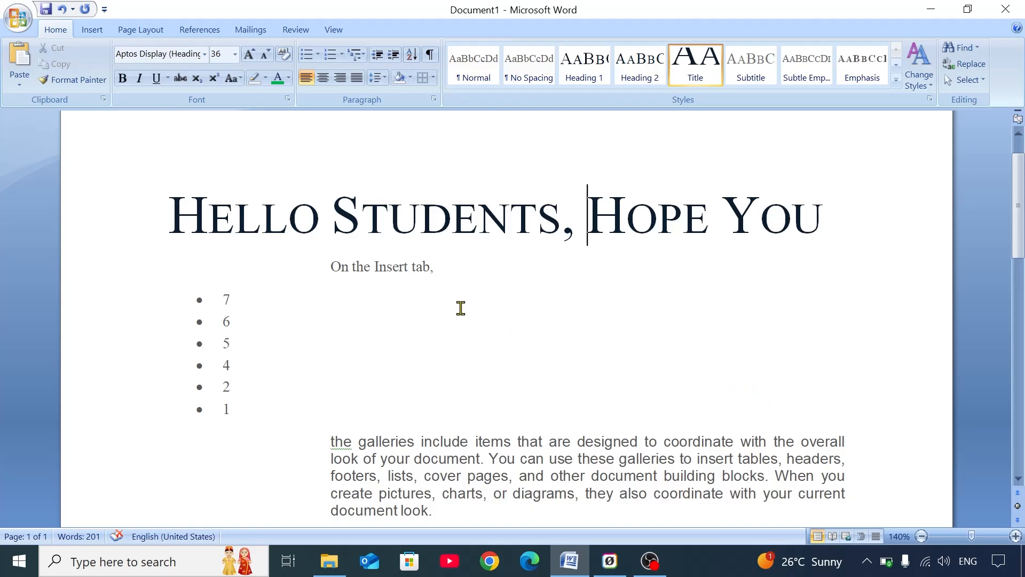
click(92, 30)
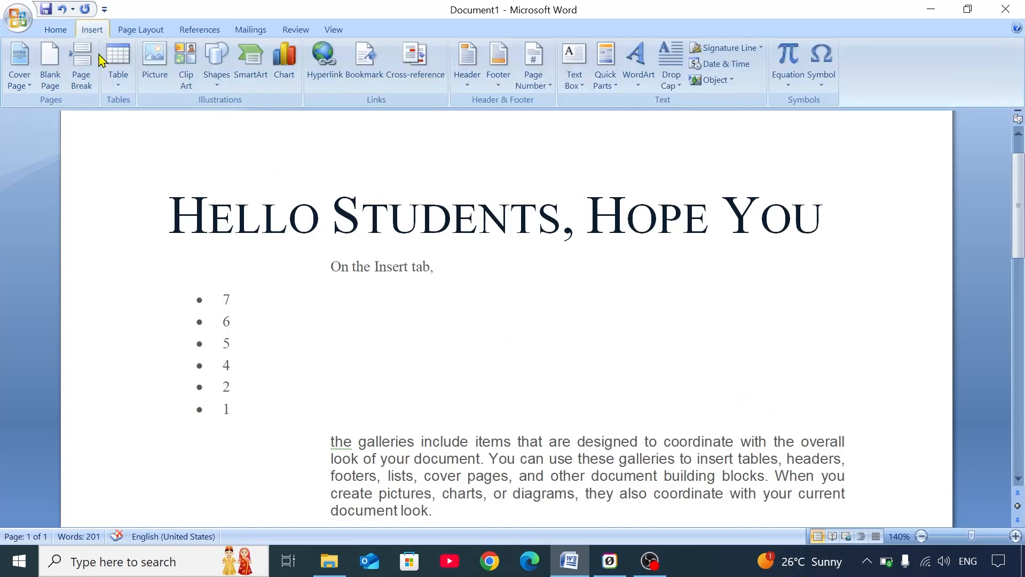